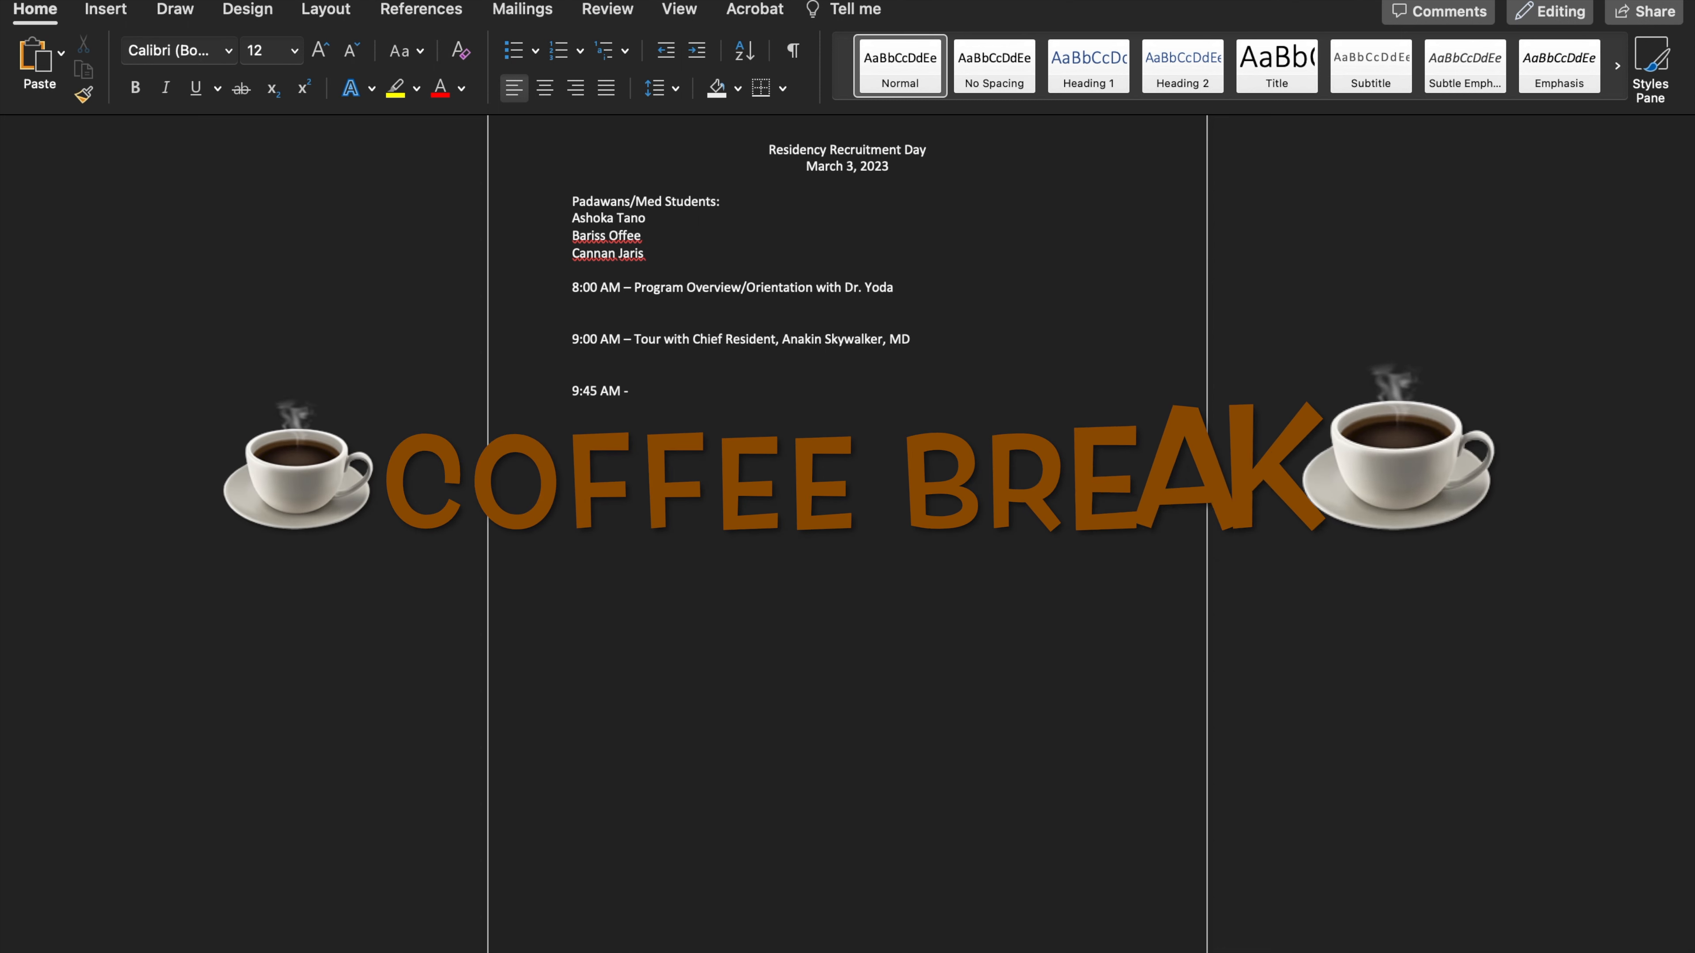
Complete the 9:45 AM entry with "Coffee Break" and add a "10:00 AM – Interview Sessions" entry below it
type("Coffe")
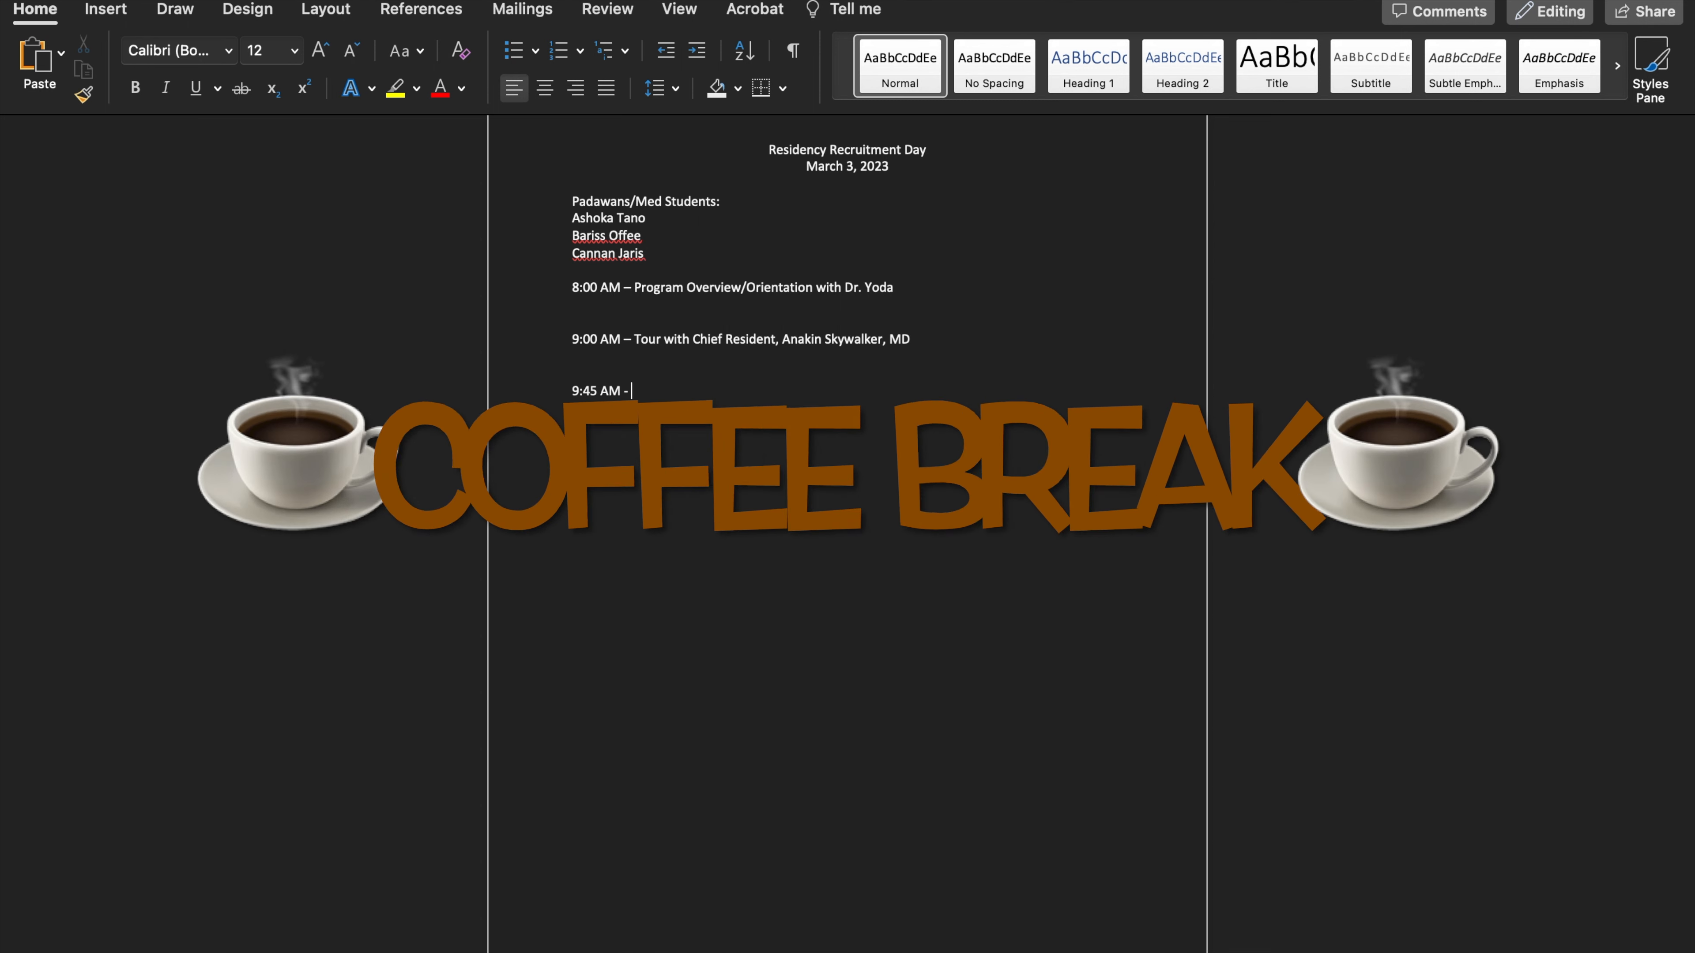
type("e Break")
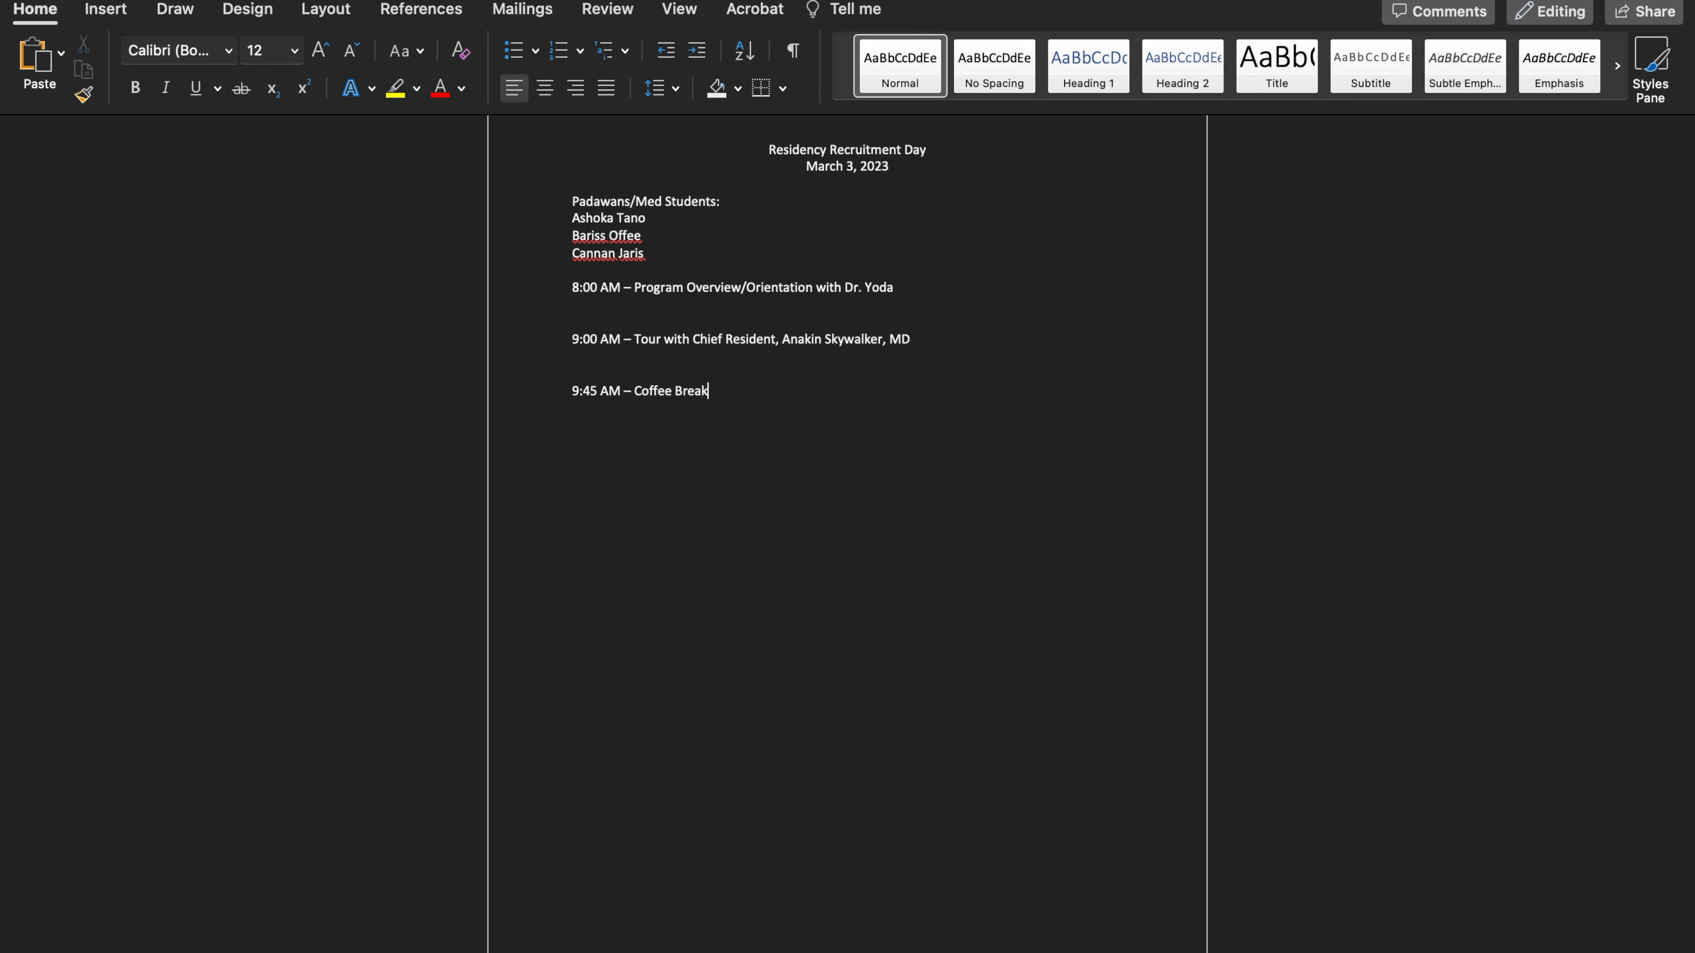
key("Return")
key("Return")
type("10:00 AM - Interview Sesshi")
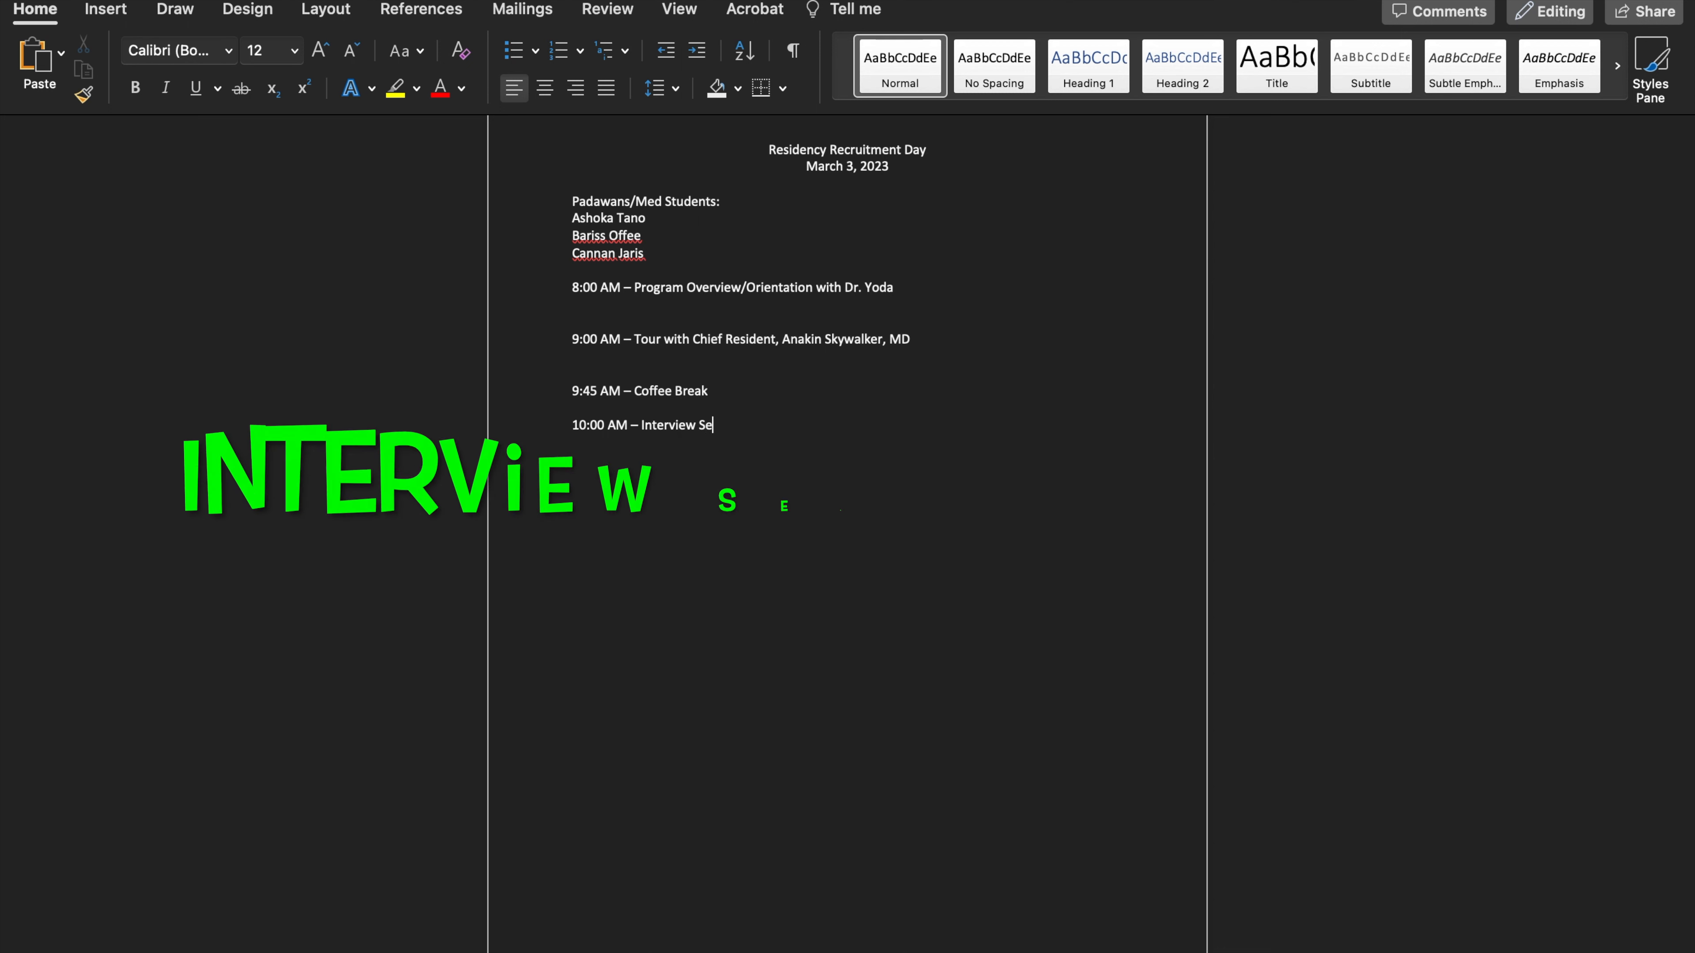
key("BackSpace")
key("BackSpace")
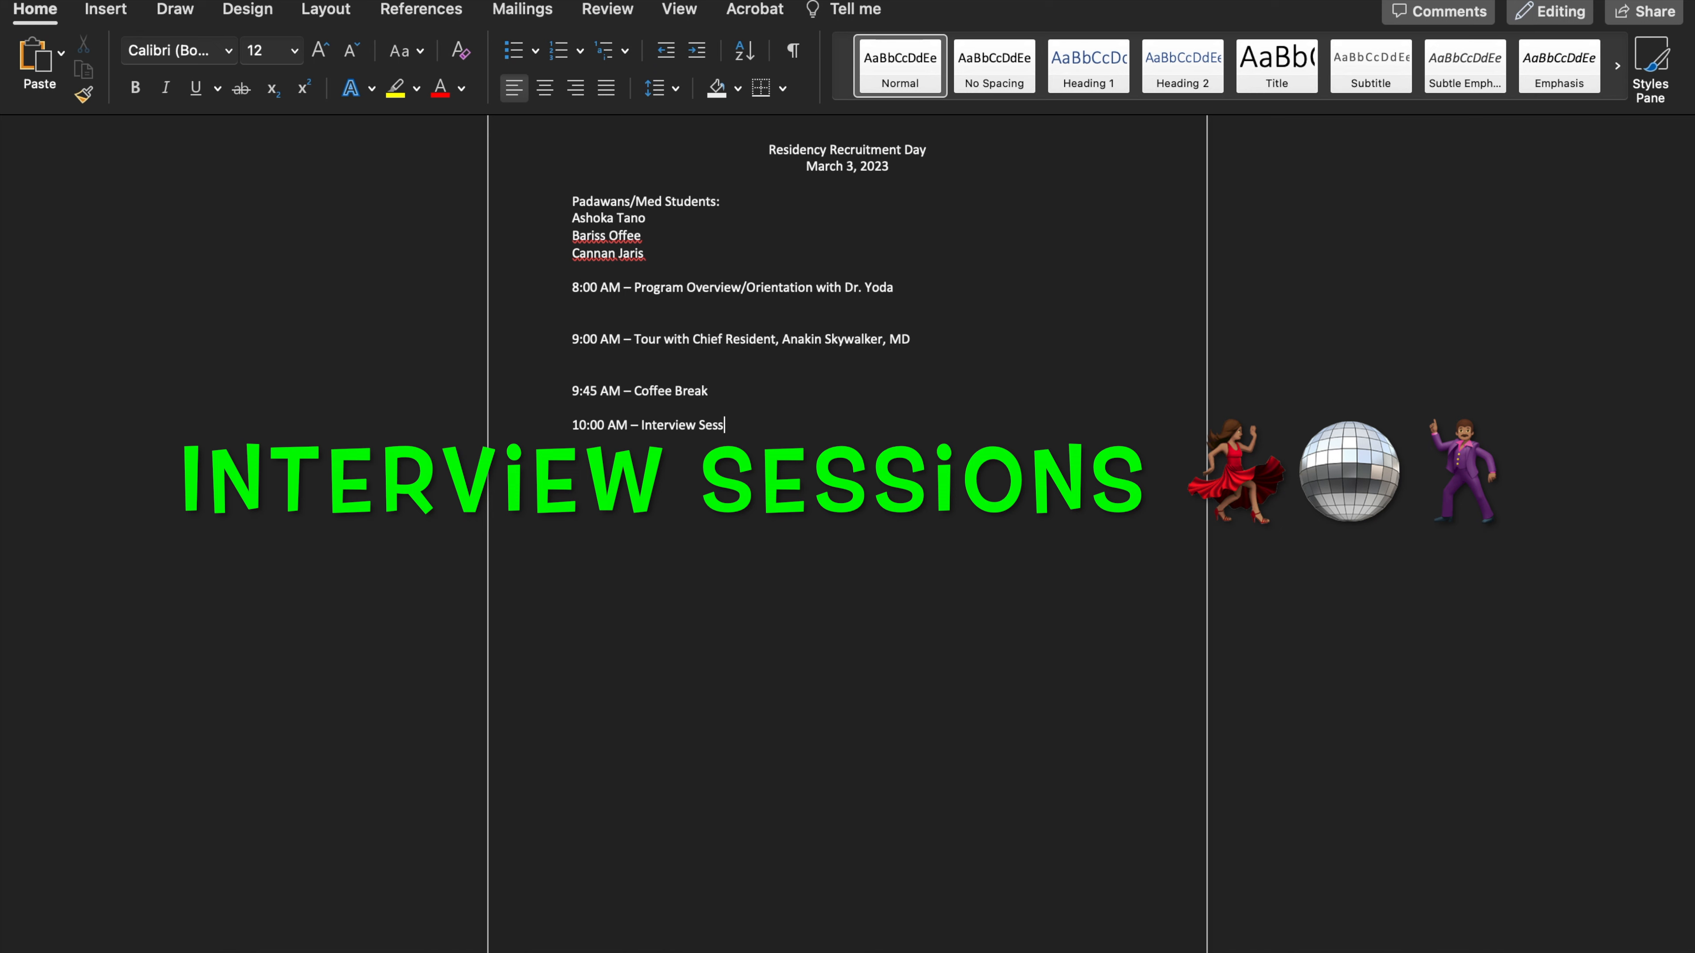
type("ion")
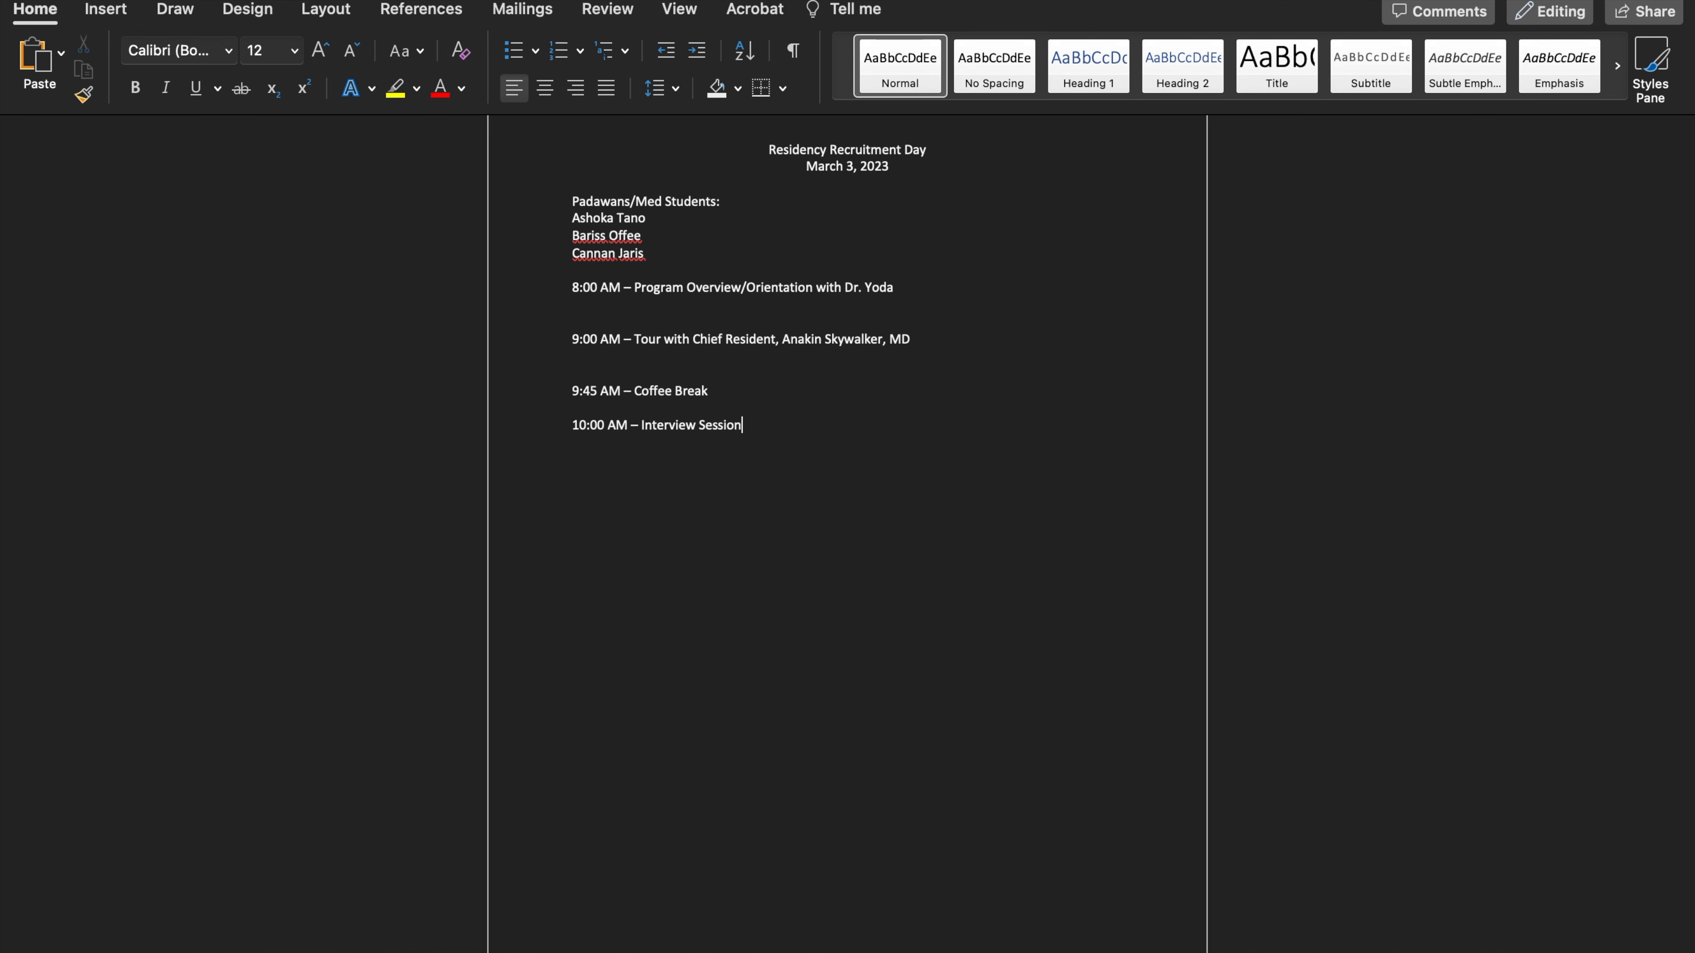
type("s")
Insert a 4x4 table below the Interview Sessions line
key("Return")
left_click(109, 10)
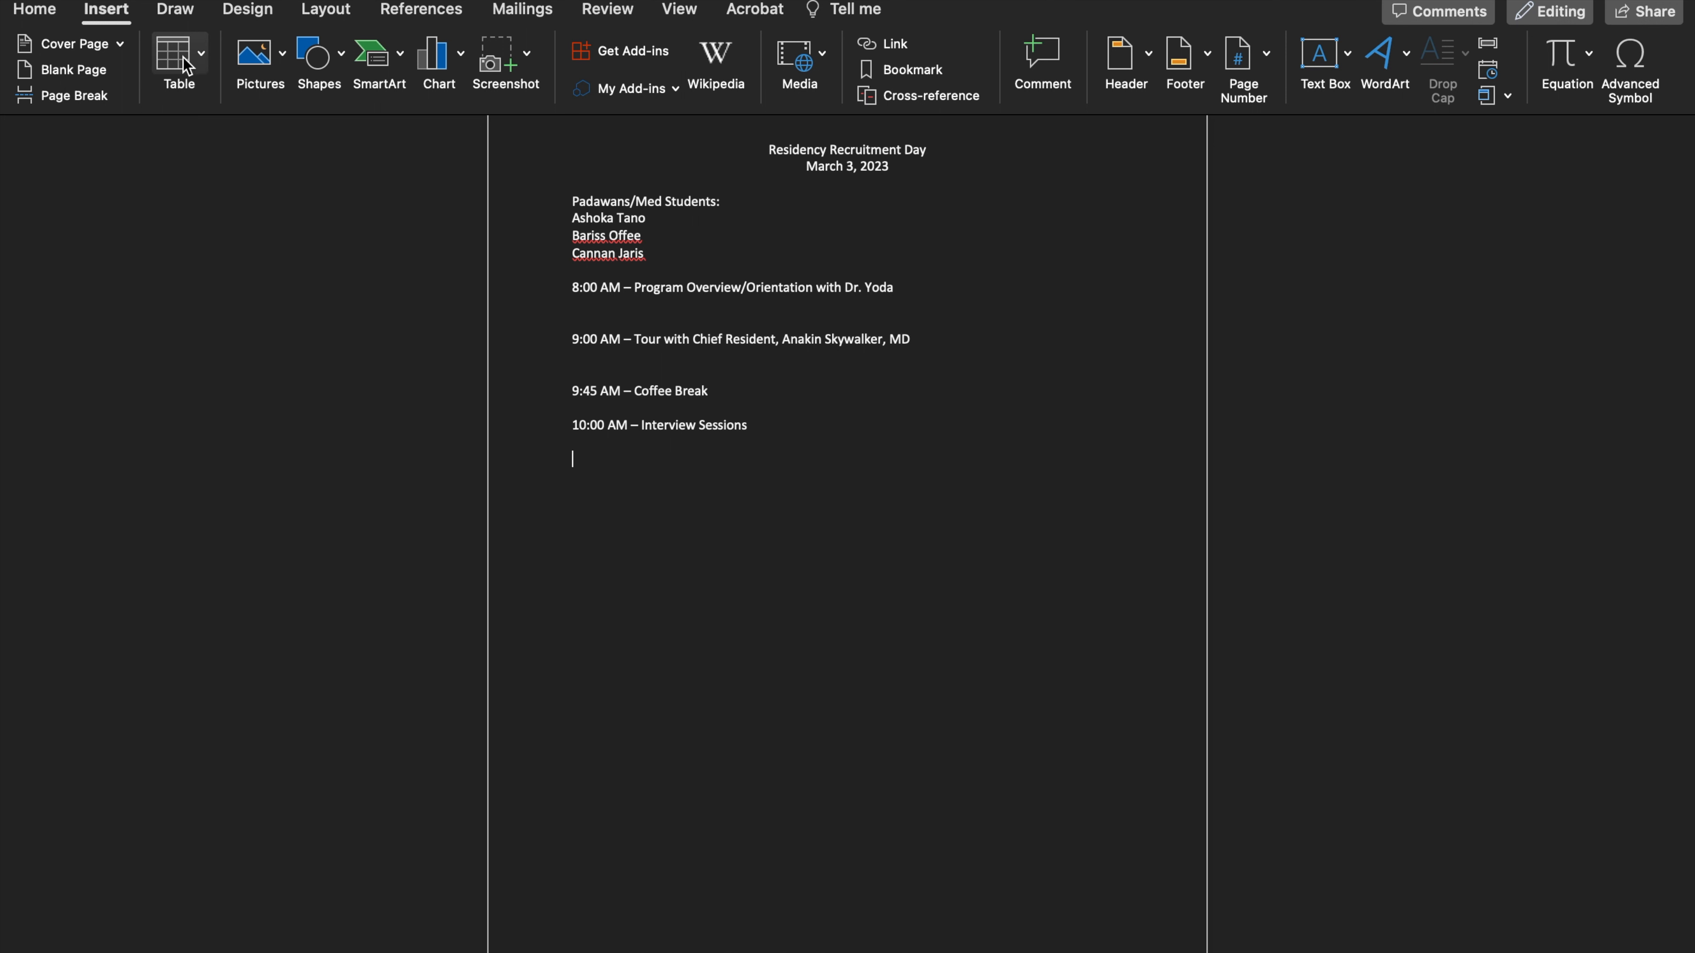
left_click(197, 61)
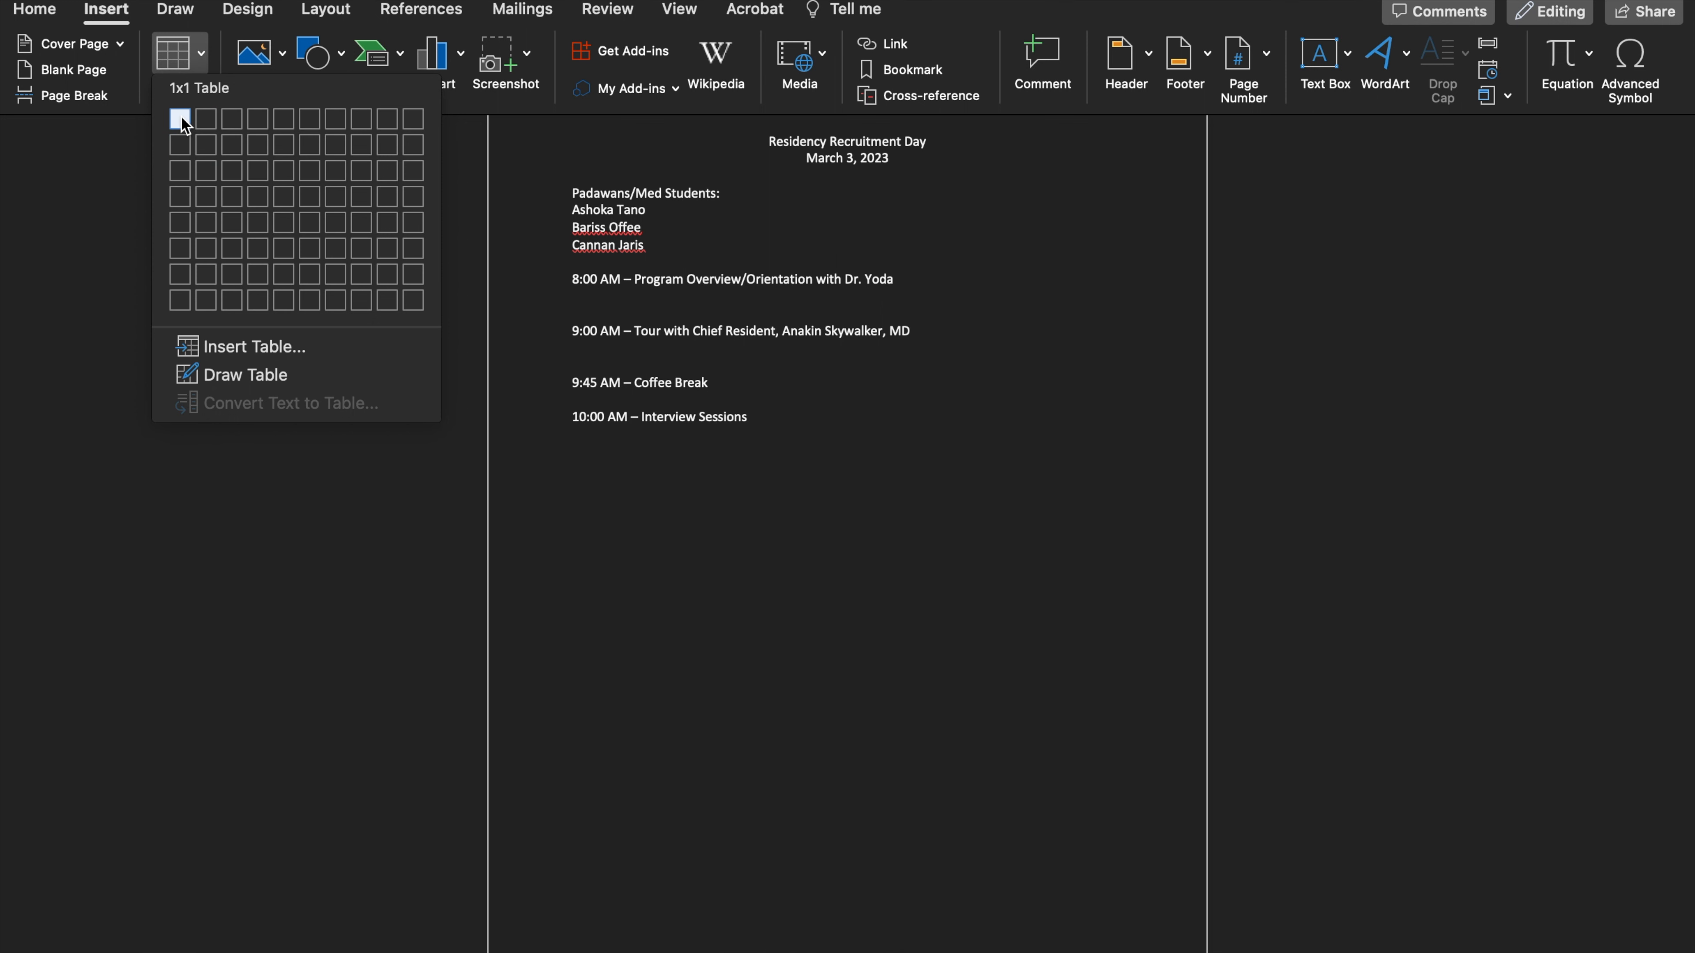
left_click(269, 200)
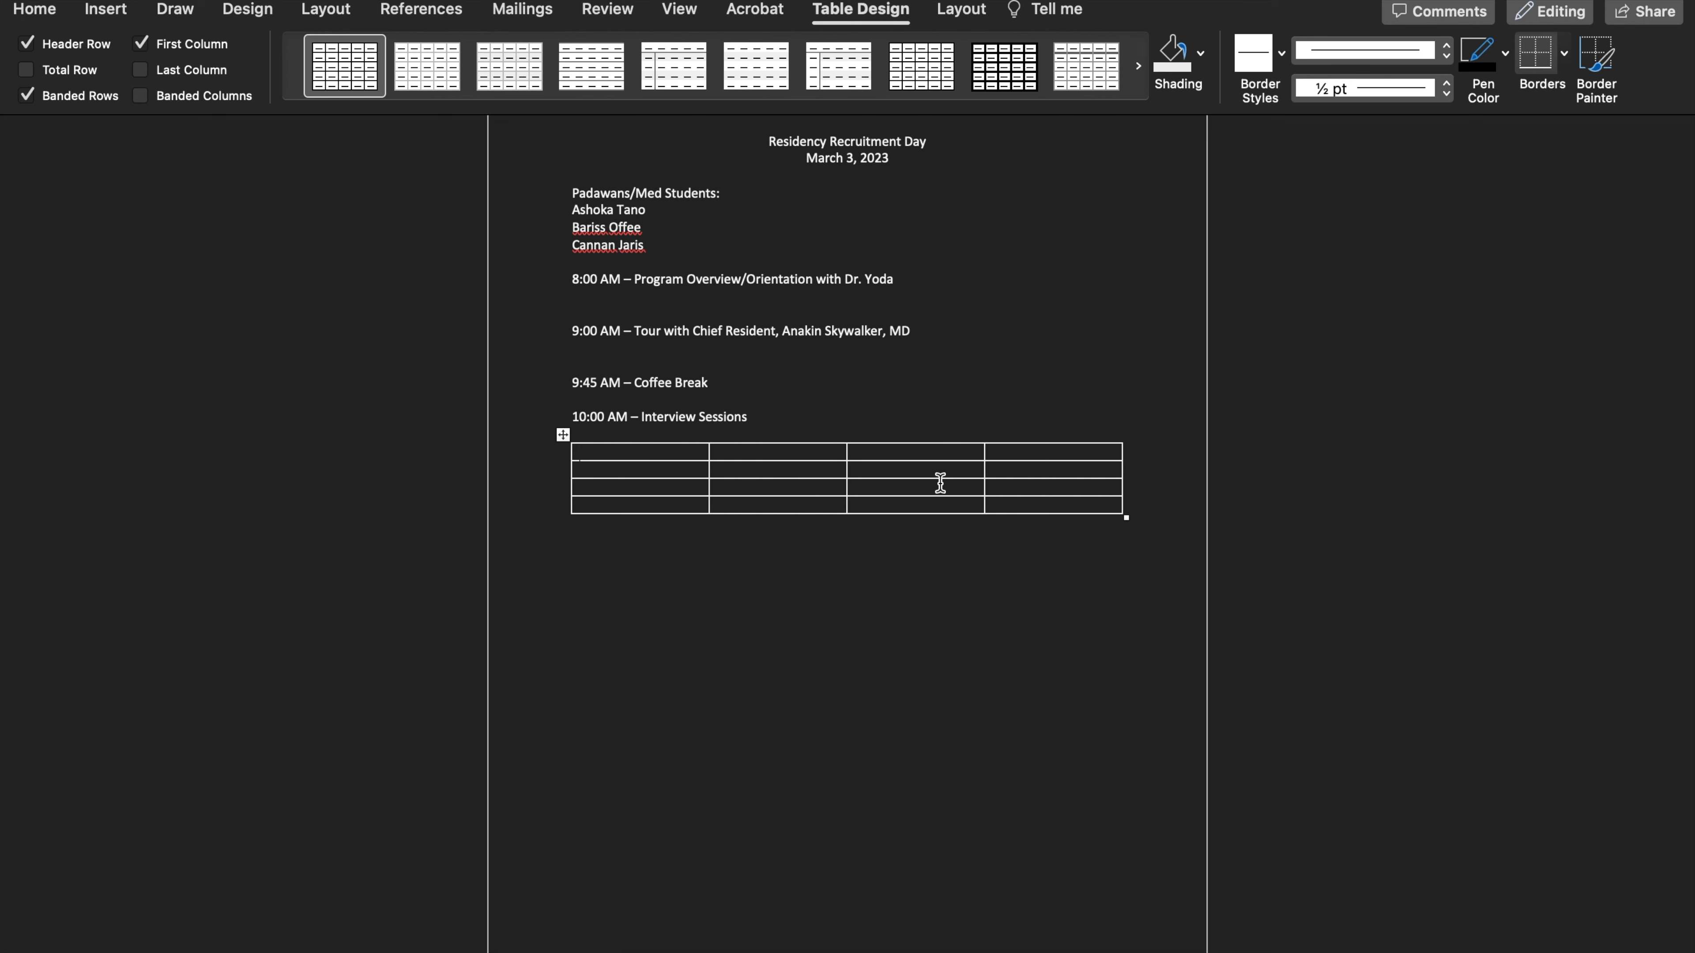
Fill the table's first column with the header "Faculty" and the three faculty members' names beneath it
type("Faculty")
key("Return")
key("BackSpace")
left_click(639, 468)
type("Dr")
type(". Yoda")
type("Dr. Windu")
type("Dr. K")
type("enobi")
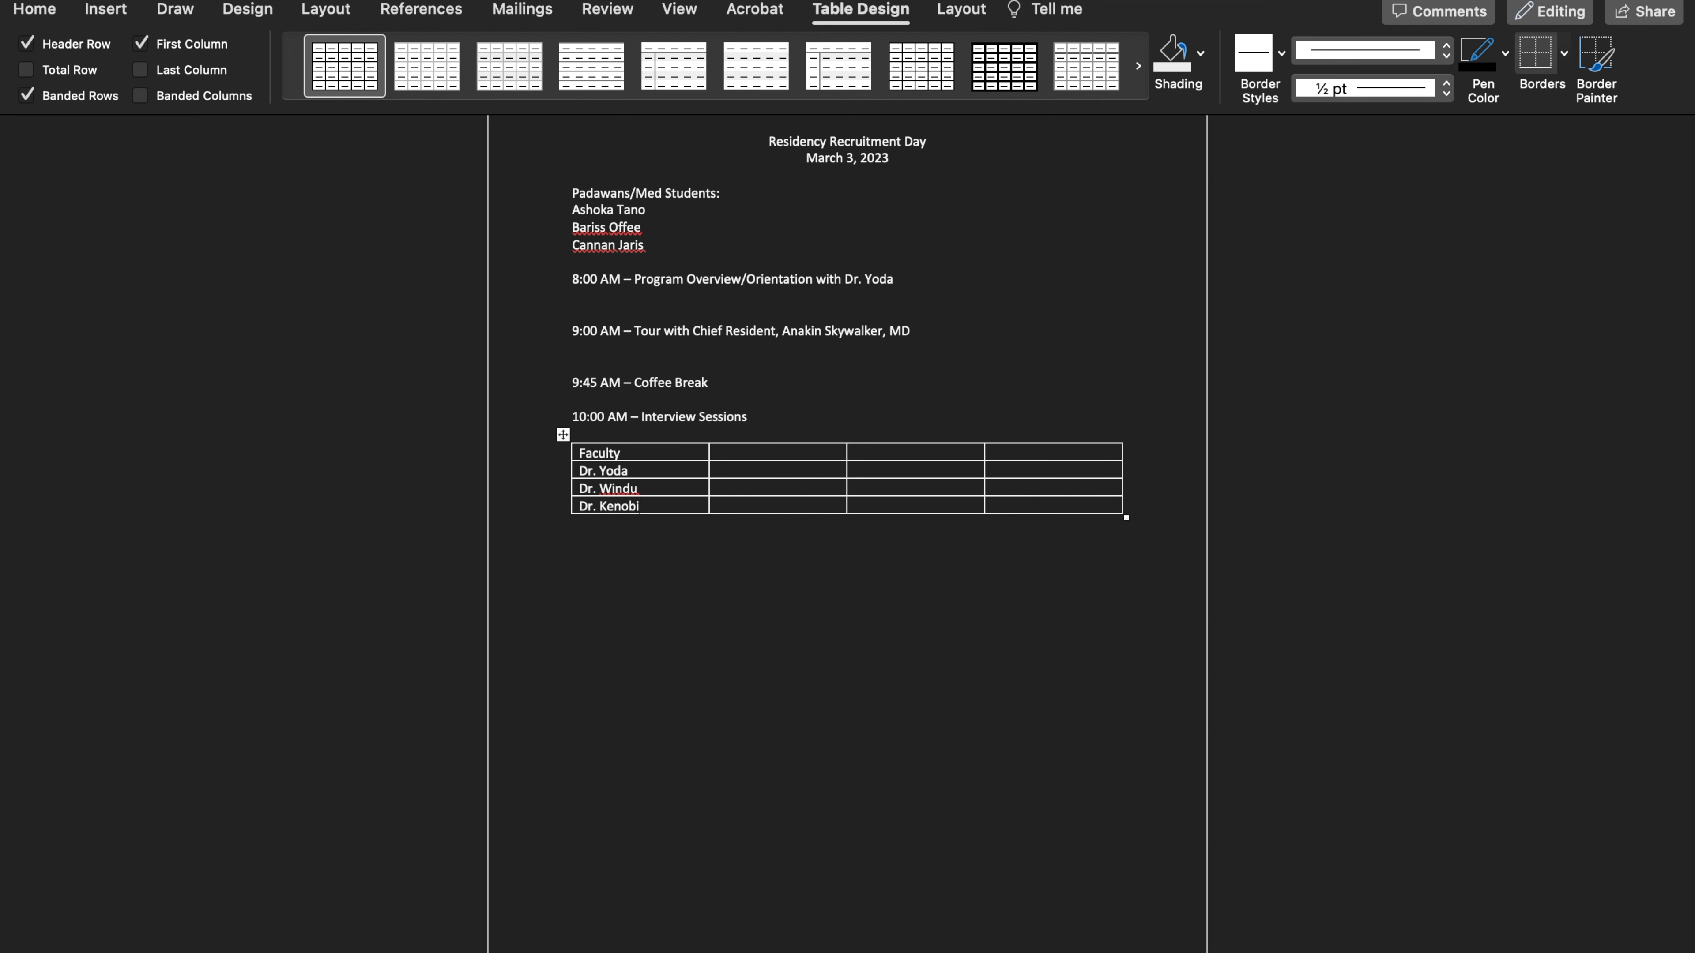
Enter the time slots 10:00-10:30, 10:30-11:00 and 11:00-11:30 in the remaining header cells of the table
left_click(670, 472)
left_click(772, 472)
scroll(1669, 757, "up", 1)
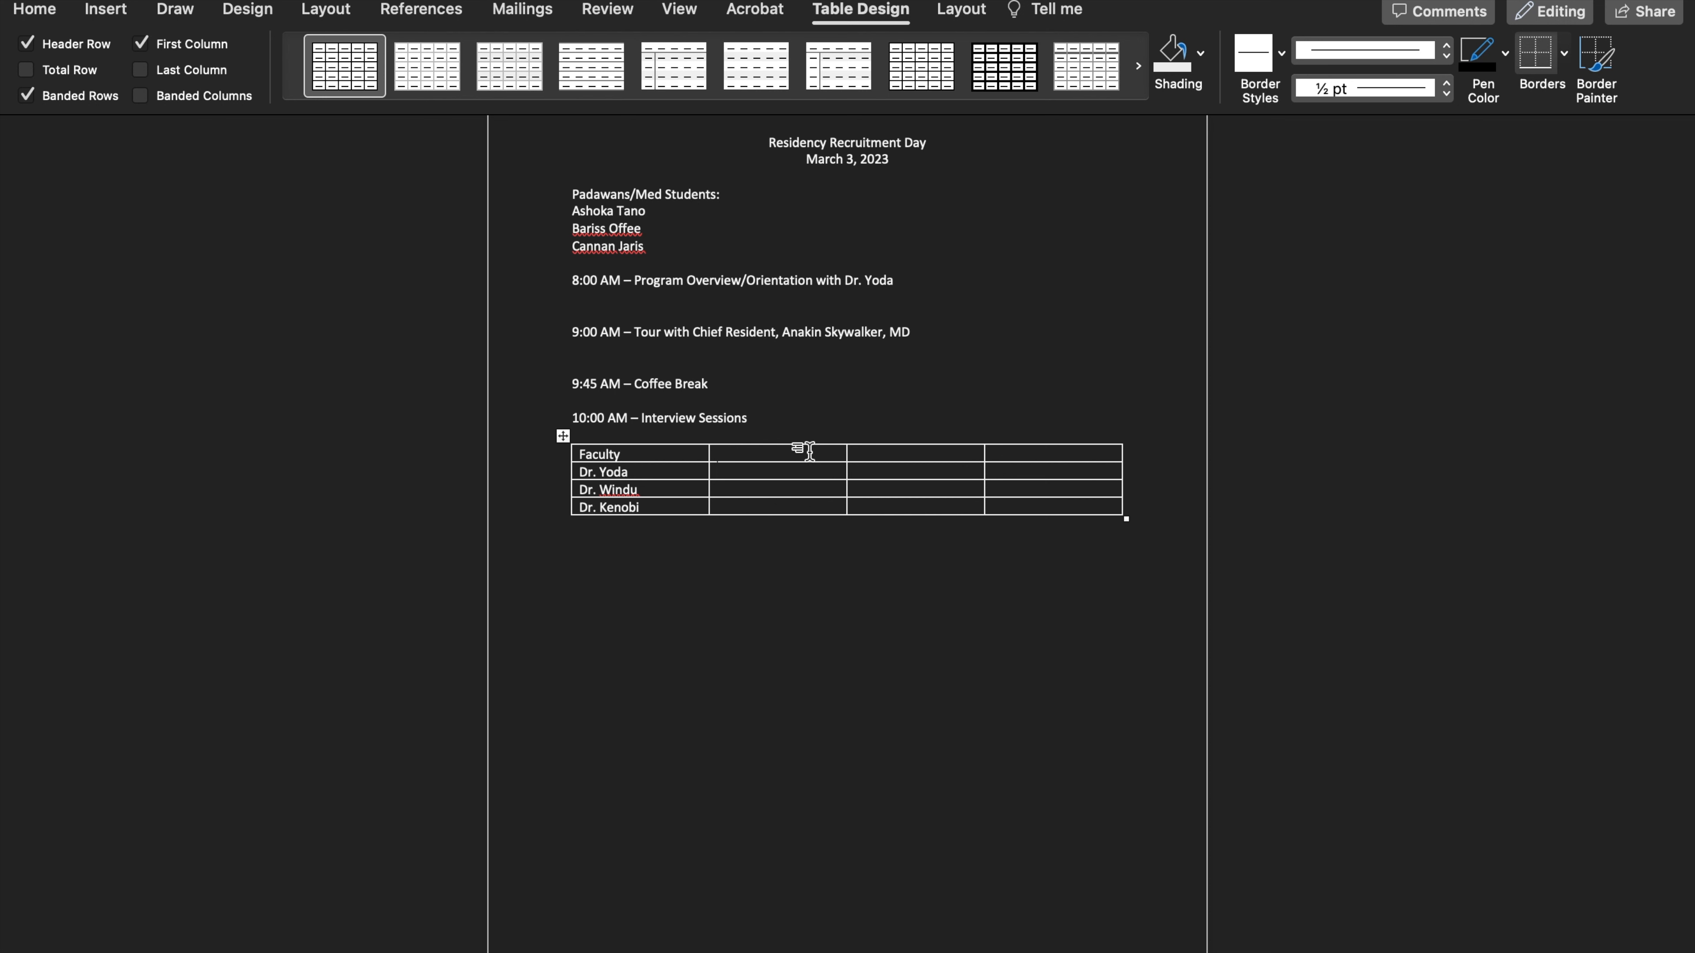
scroll(809, 452, "down", 1)
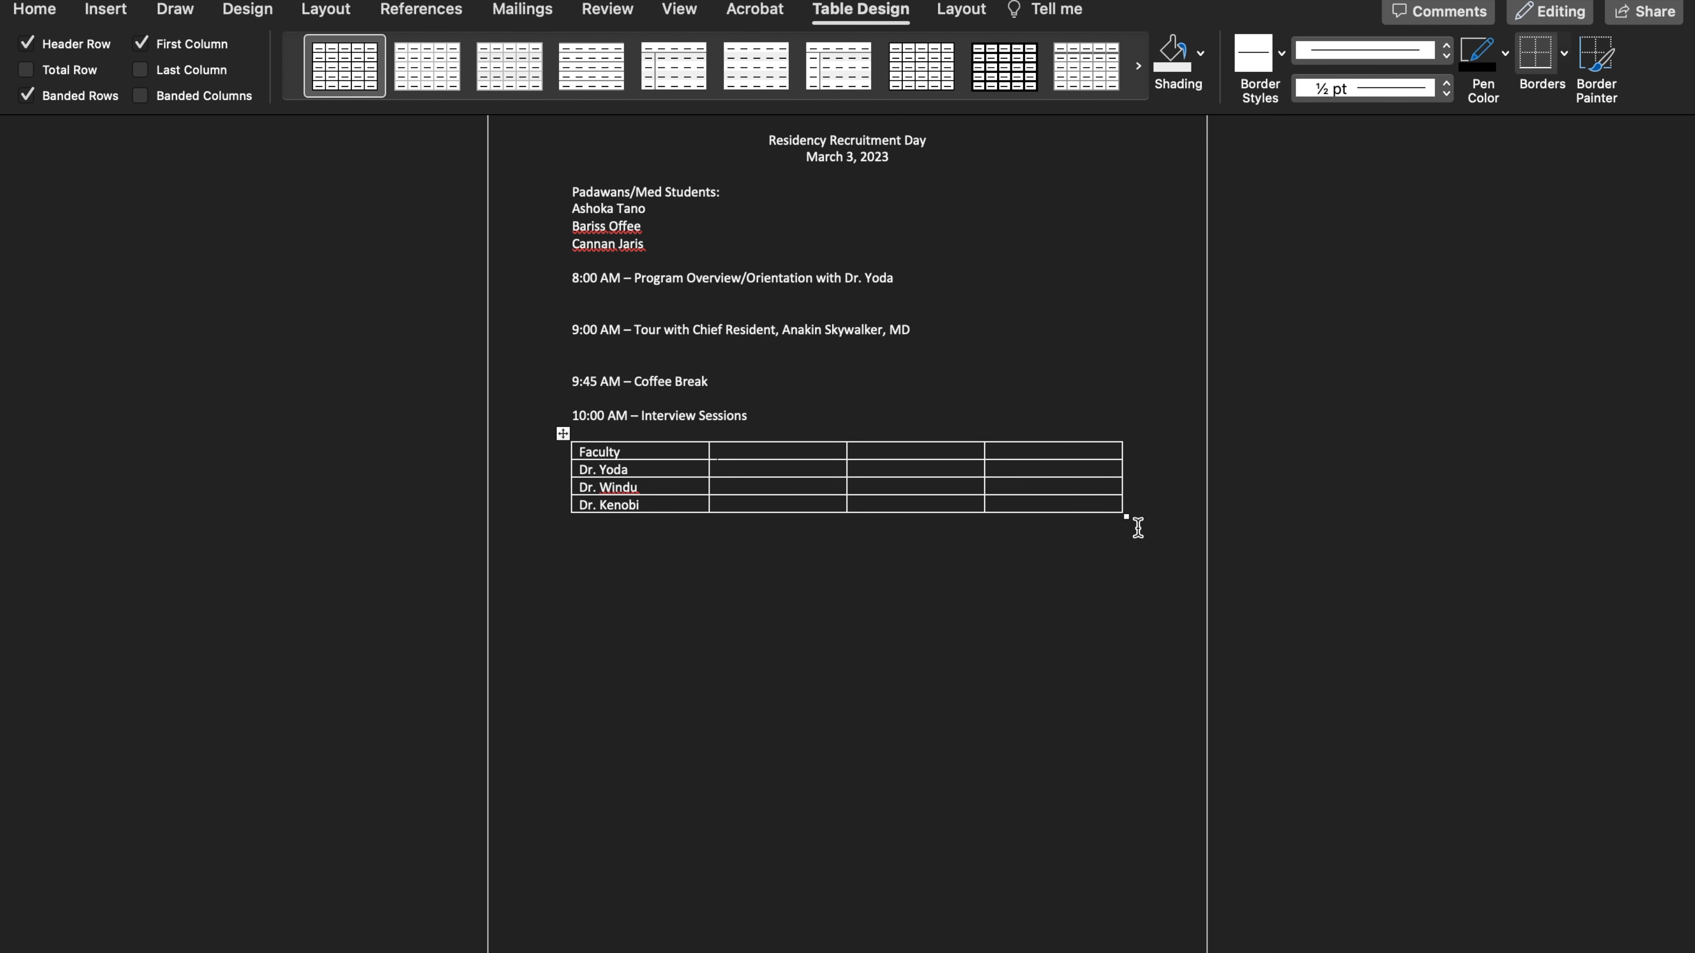
type("10")
type(":00-10:30 ")
type("10")
type(":30")
type("-")
type("11")
type(":00 ")
type("11")
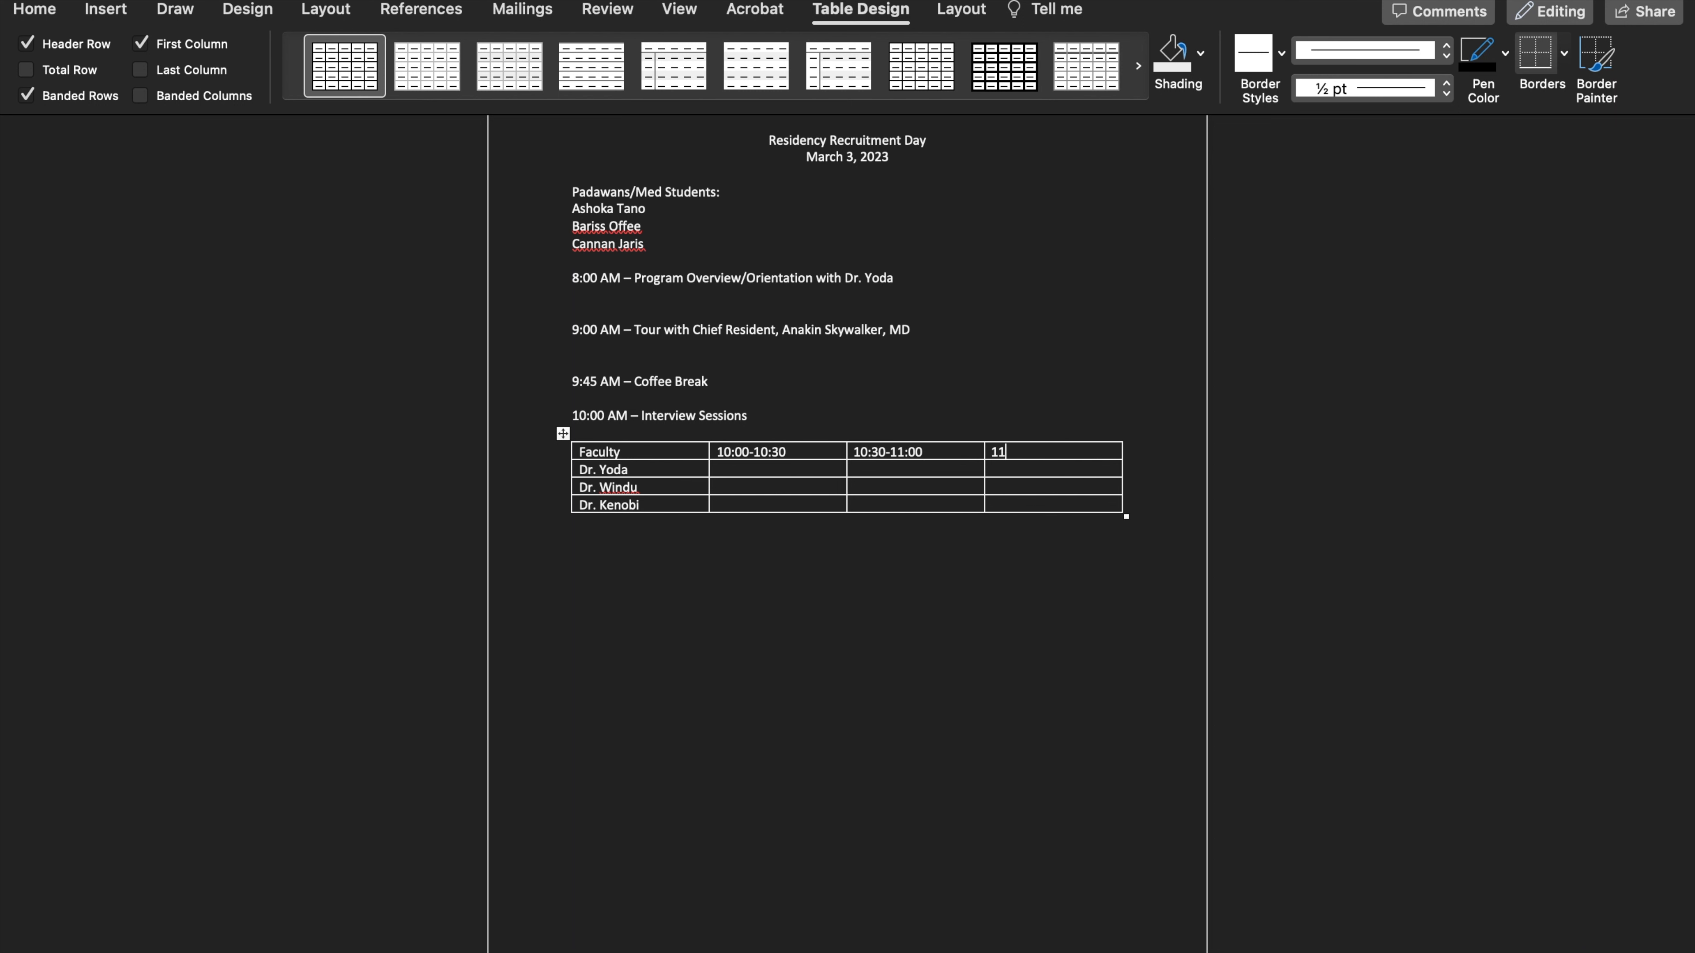
type(":00-11:30")
Copy the three student names from the list into the first faculty row's 10:00-10:30 cell, keeping text only
left_click(813, 473)
left_click_drag(572, 209, 650, 241)
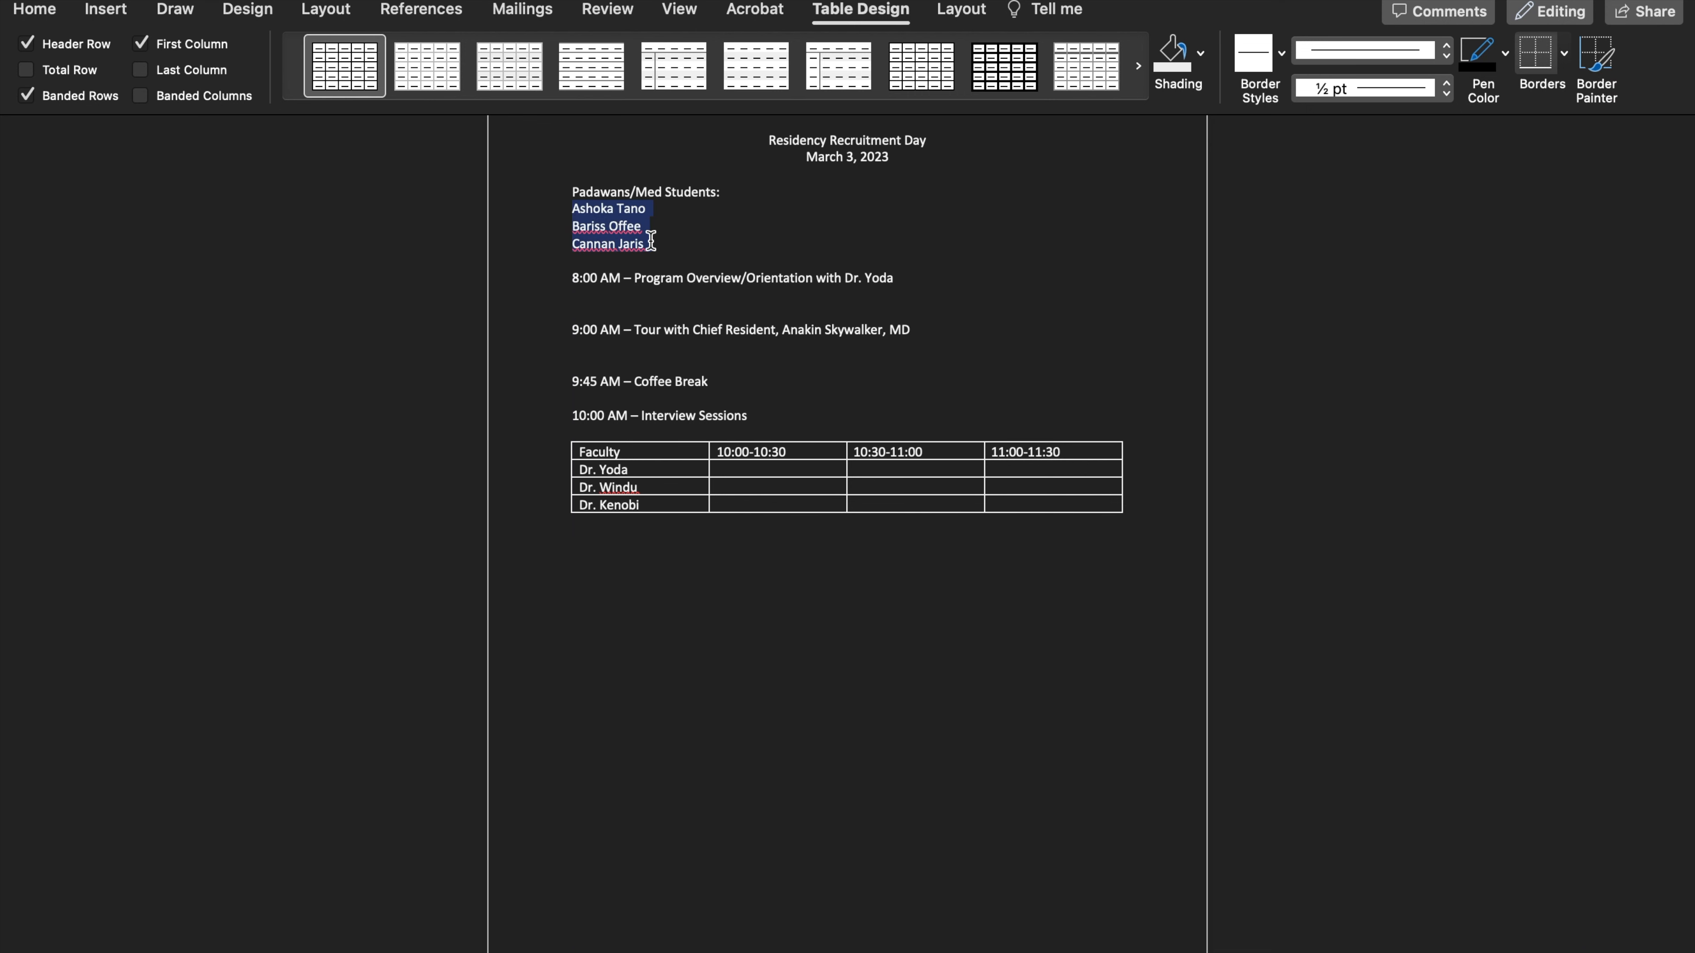
right_click(593, 220)
left_click(647, 260)
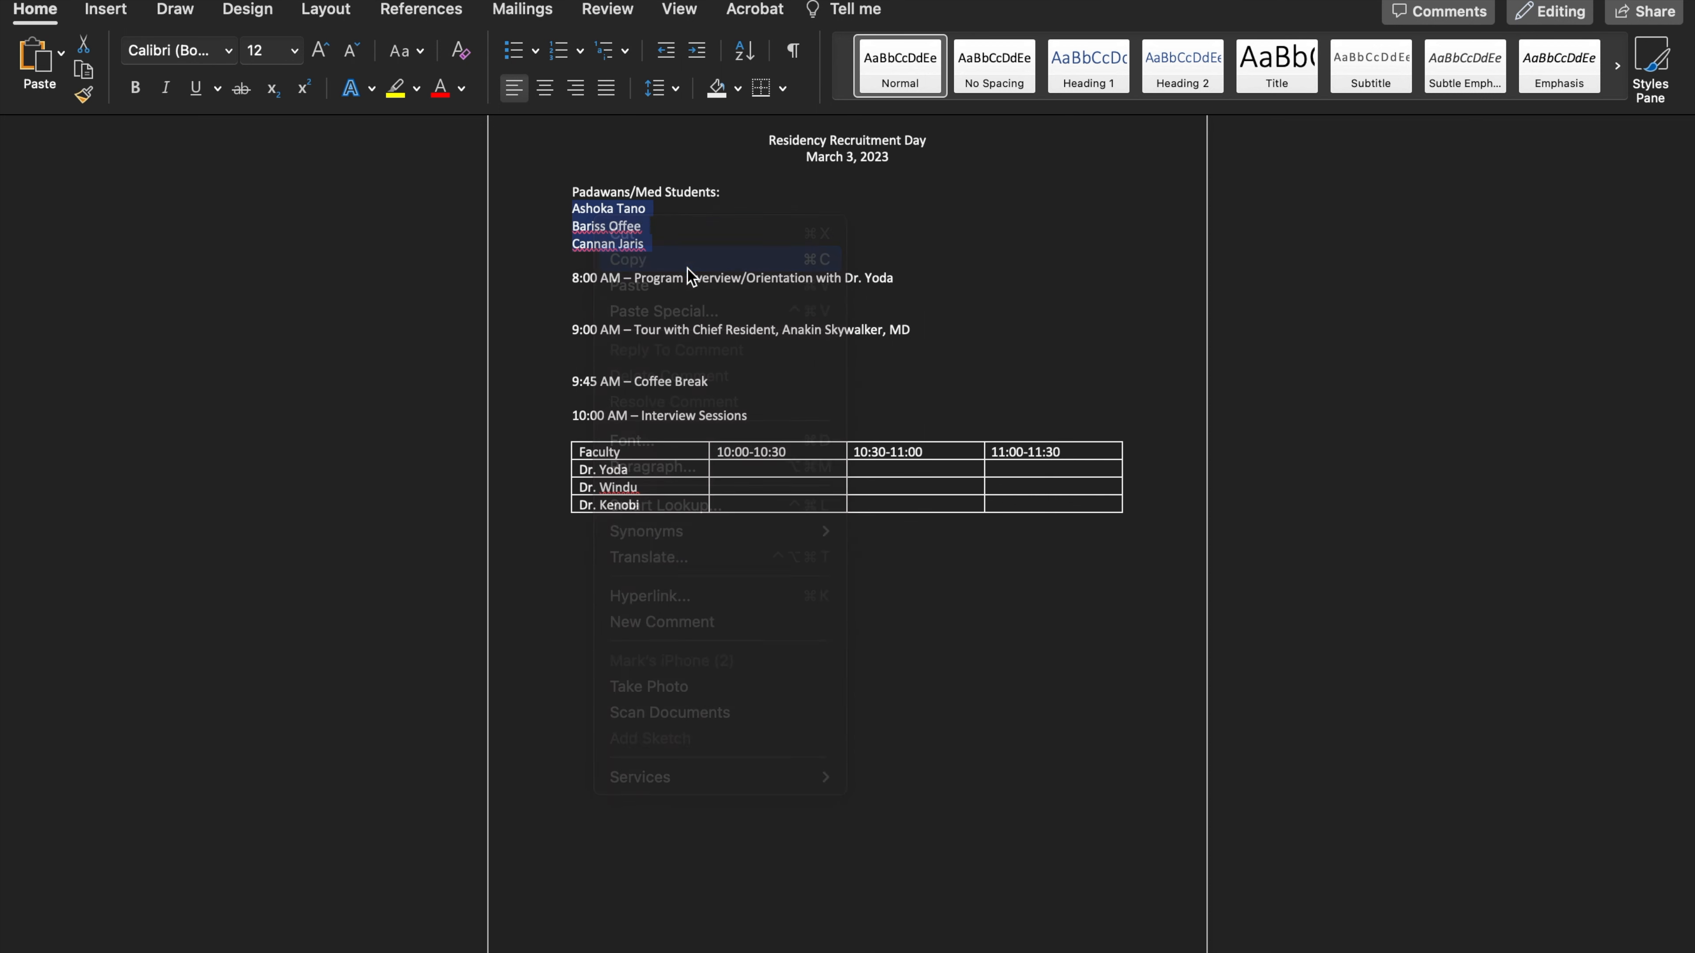
right_click(759, 468)
left_click(795, 437)
left_click(809, 531)
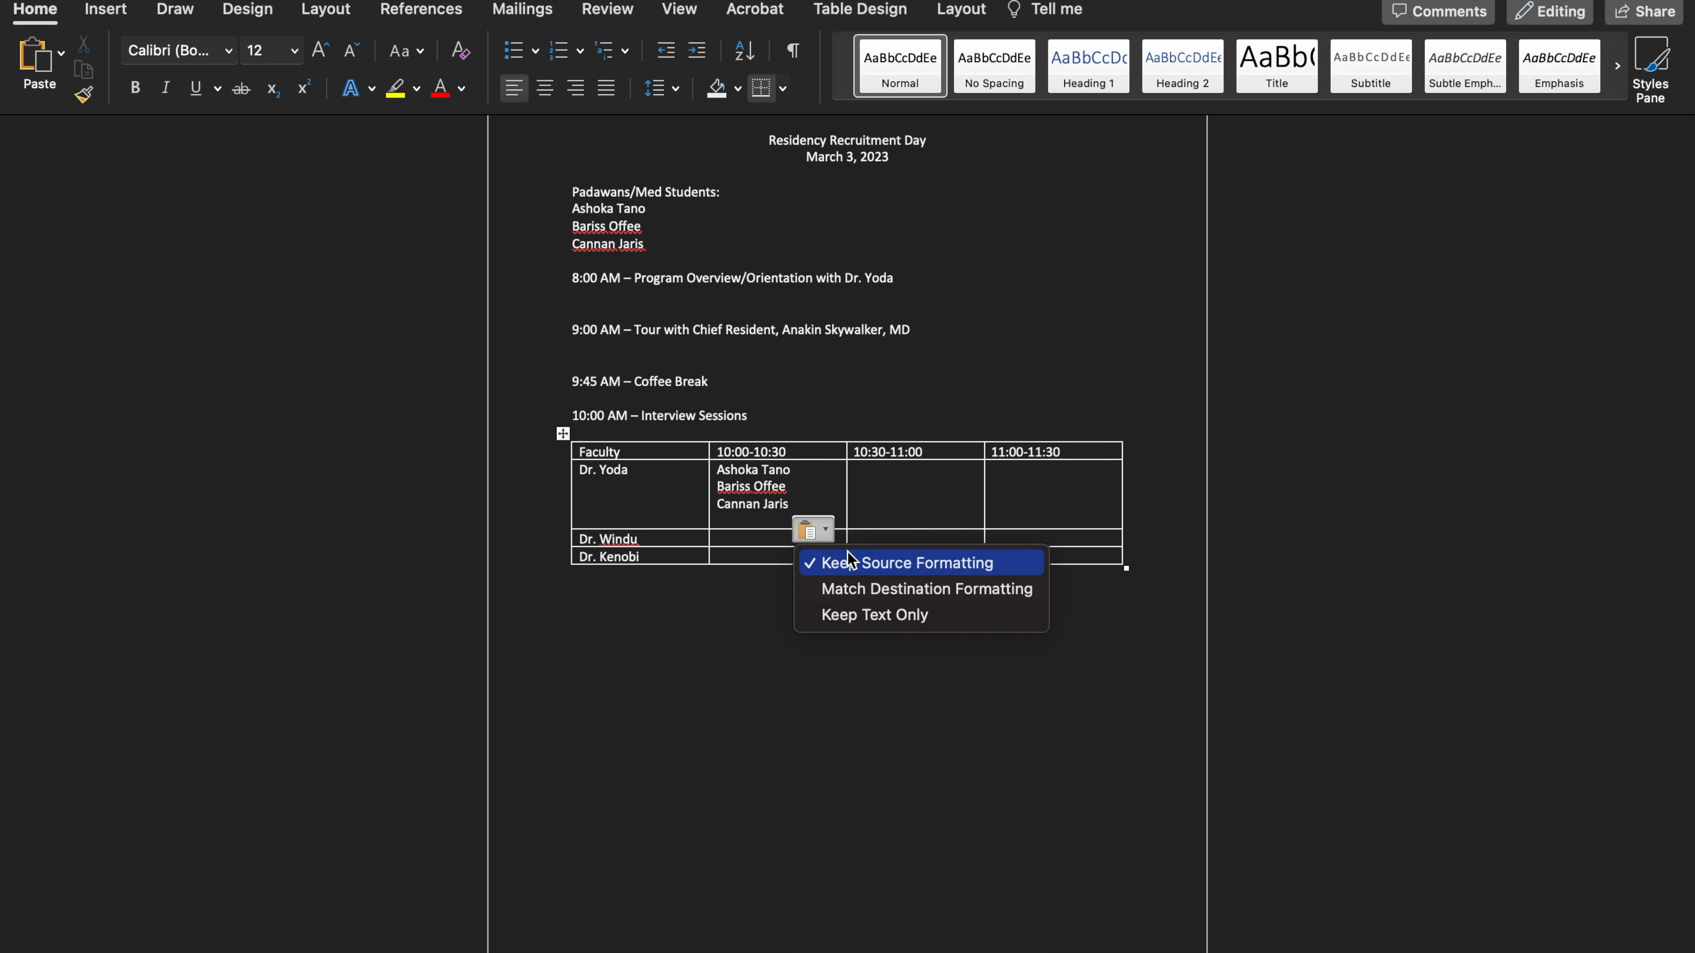
left_click(868, 617)
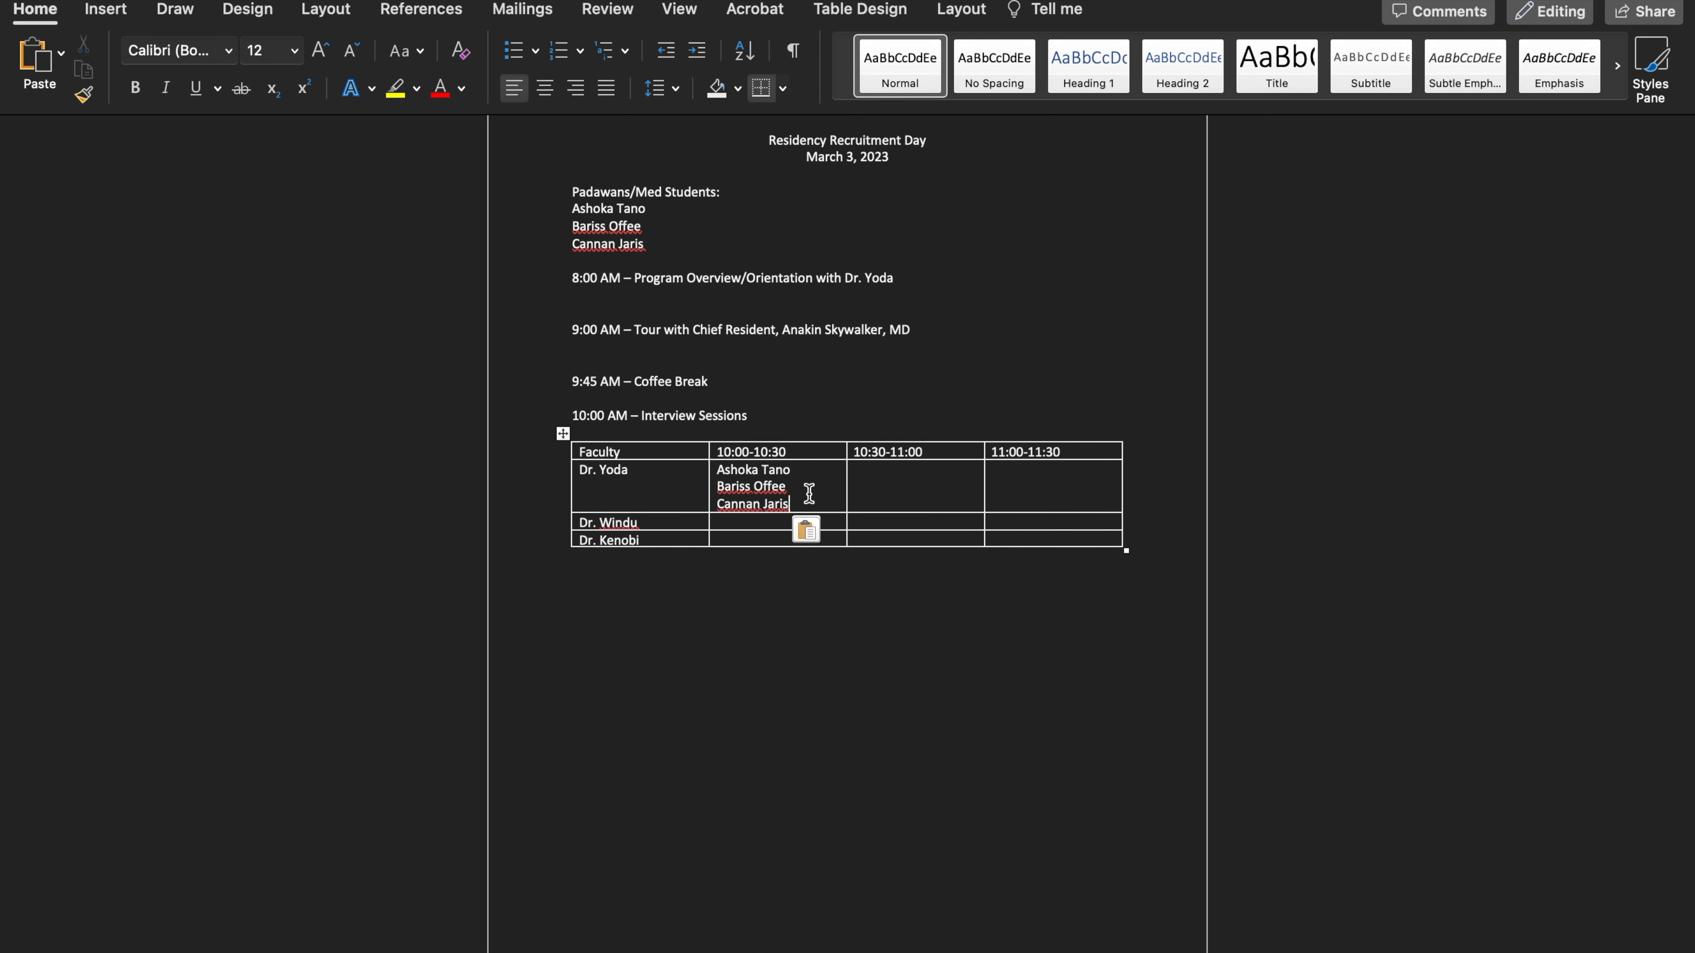
Distribute the pasted names down the 10:00-10:30 column so each faculty row holds one student, removing the extra blank lines
left_click_drag(791, 504, 742, 527)
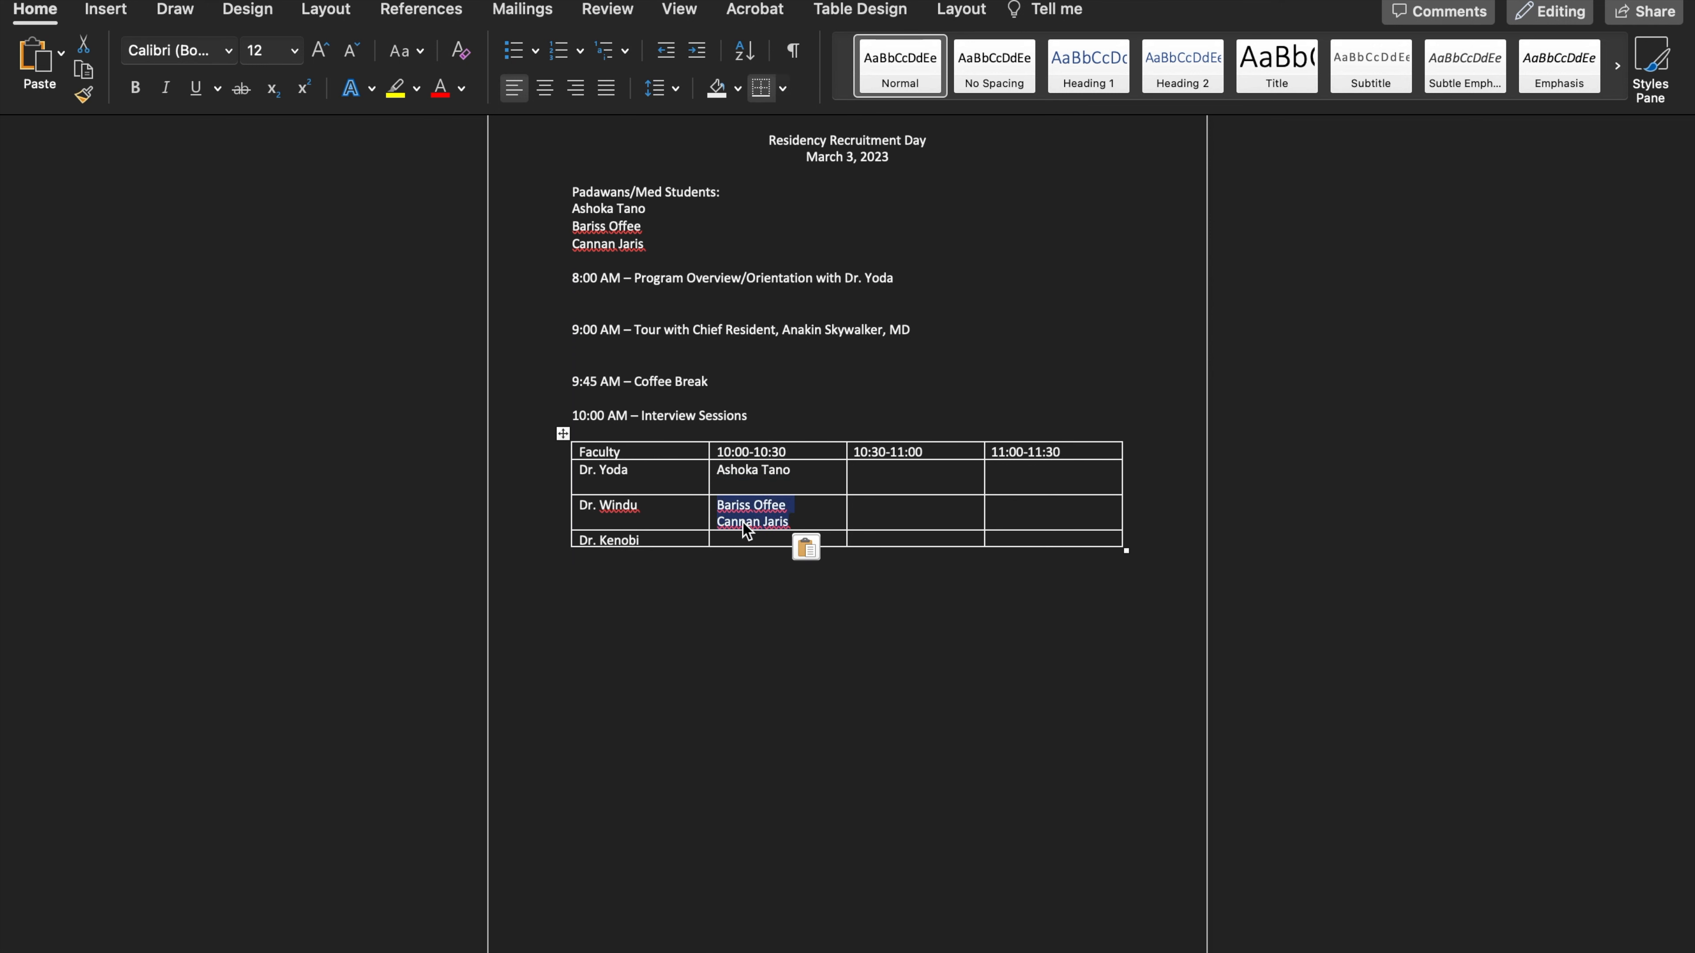
left_click(764, 522)
left_click_drag(794, 505, 730, 529)
left_click(750, 502)
key("BackSpace")
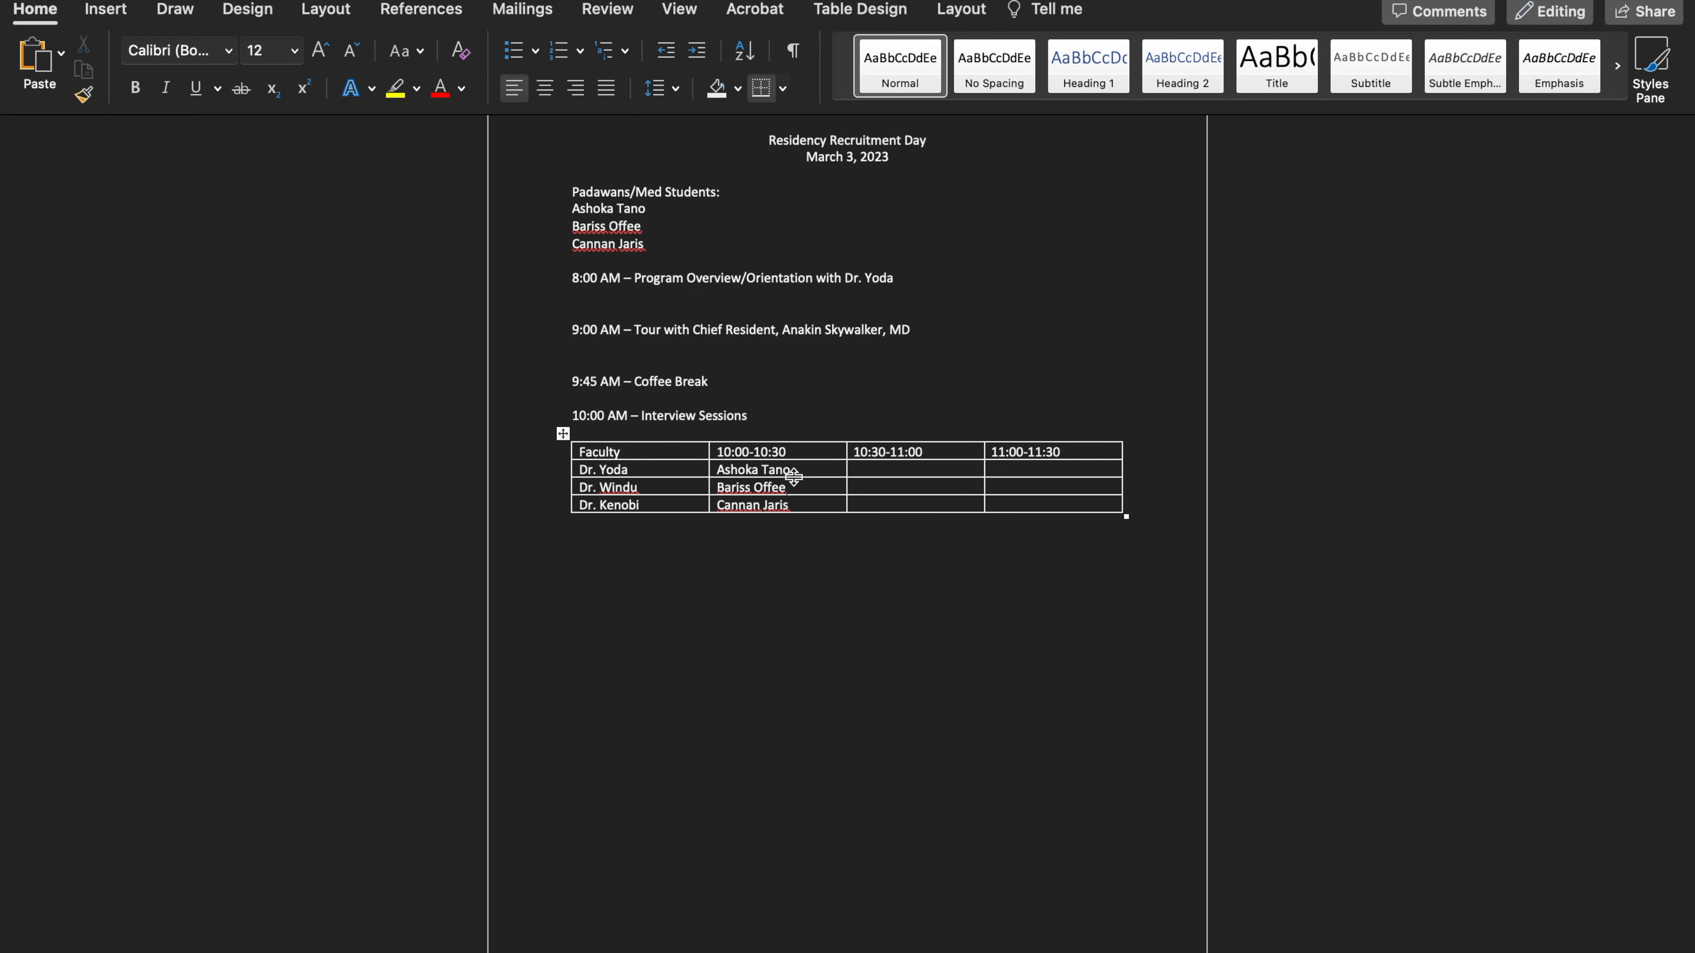
Shade the table's diagonal cells dark red, from the first faculty row at 10:00-10:30 to the third at 11:00-11:30
left_click_drag(722, 472, 820, 491)
left_click(888, 469)
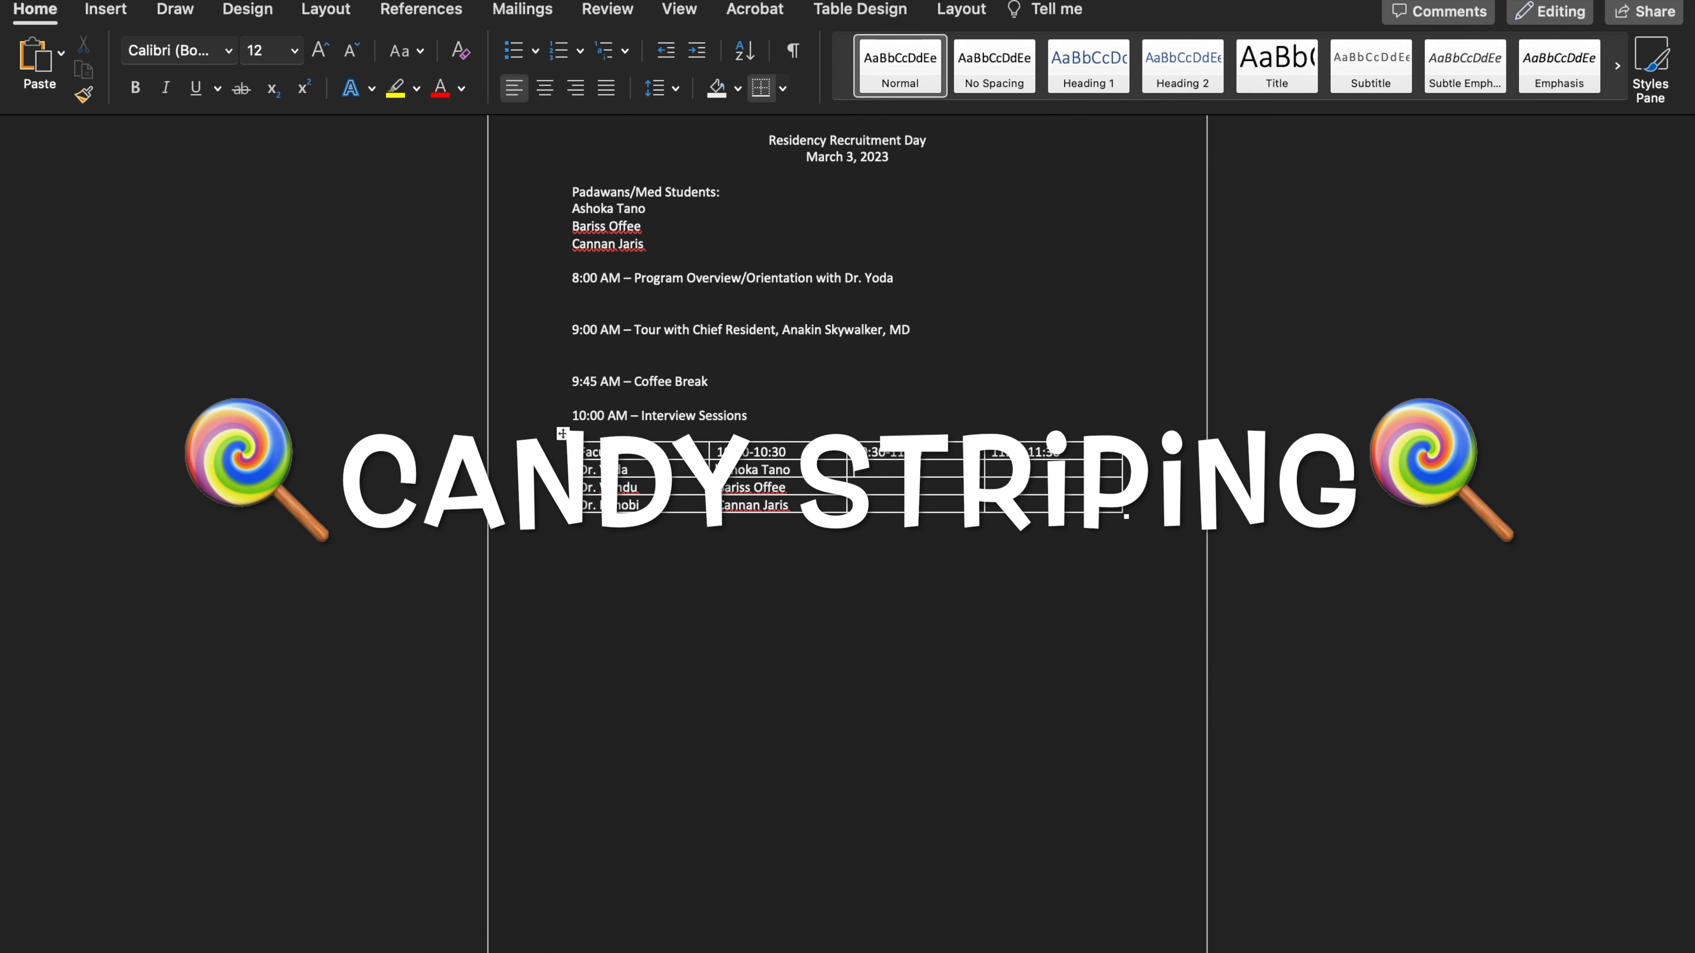
left_click_drag(720, 468, 828, 472)
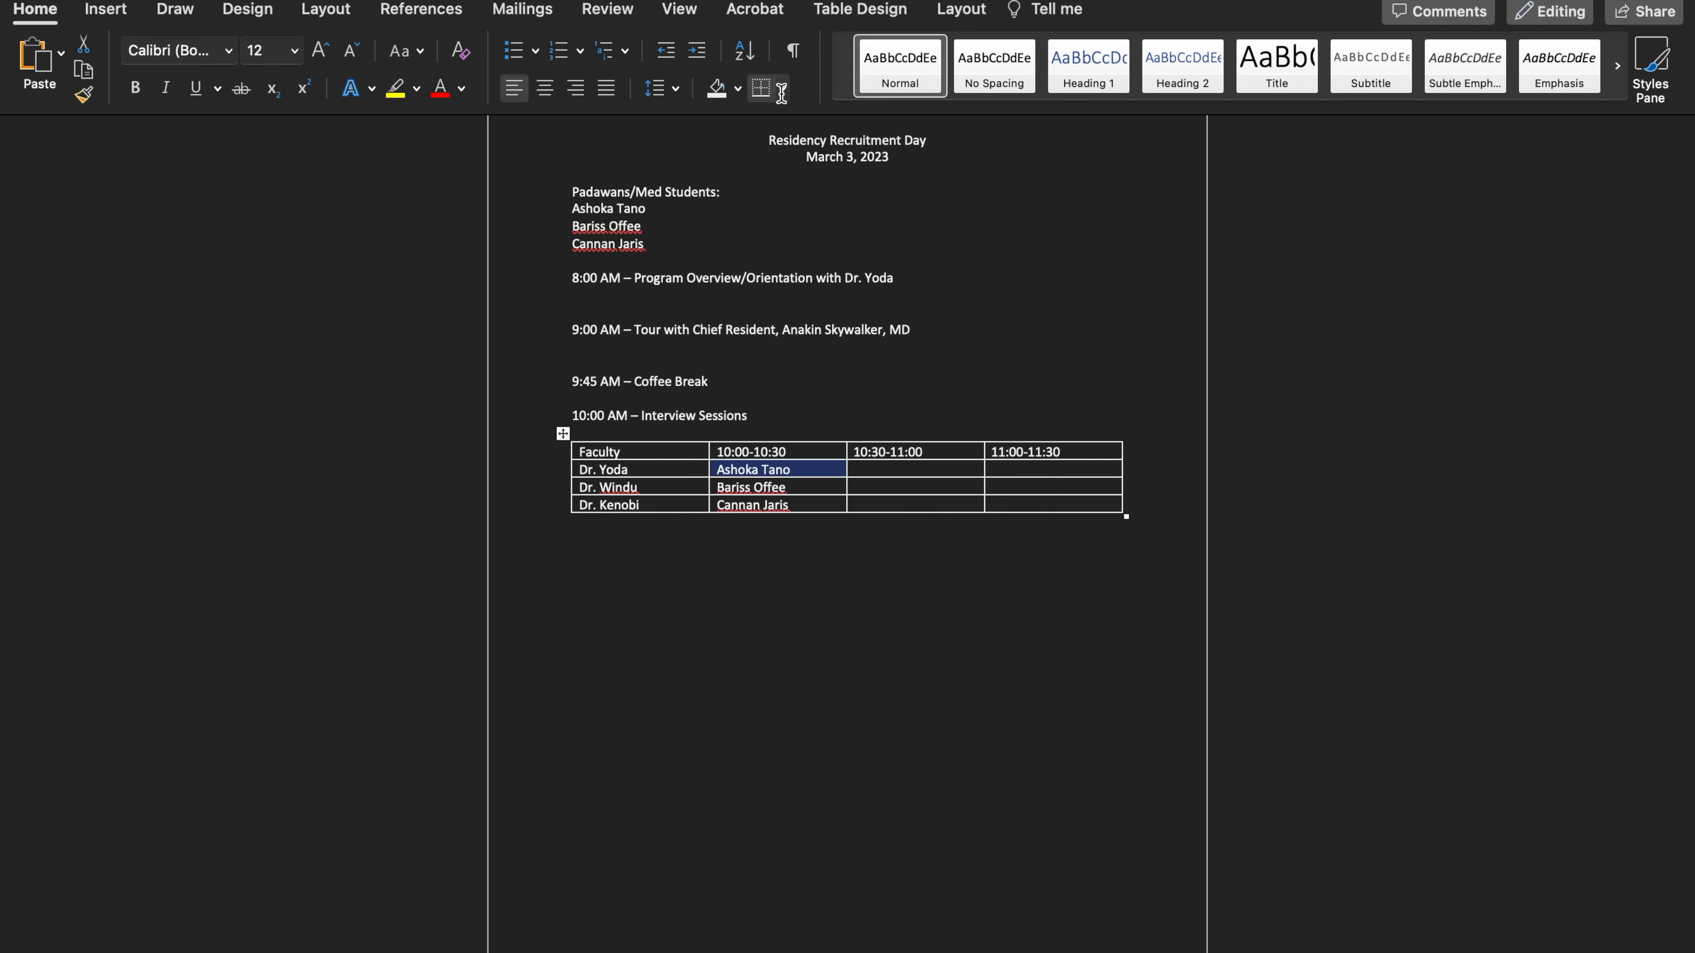
left_click(738, 92)
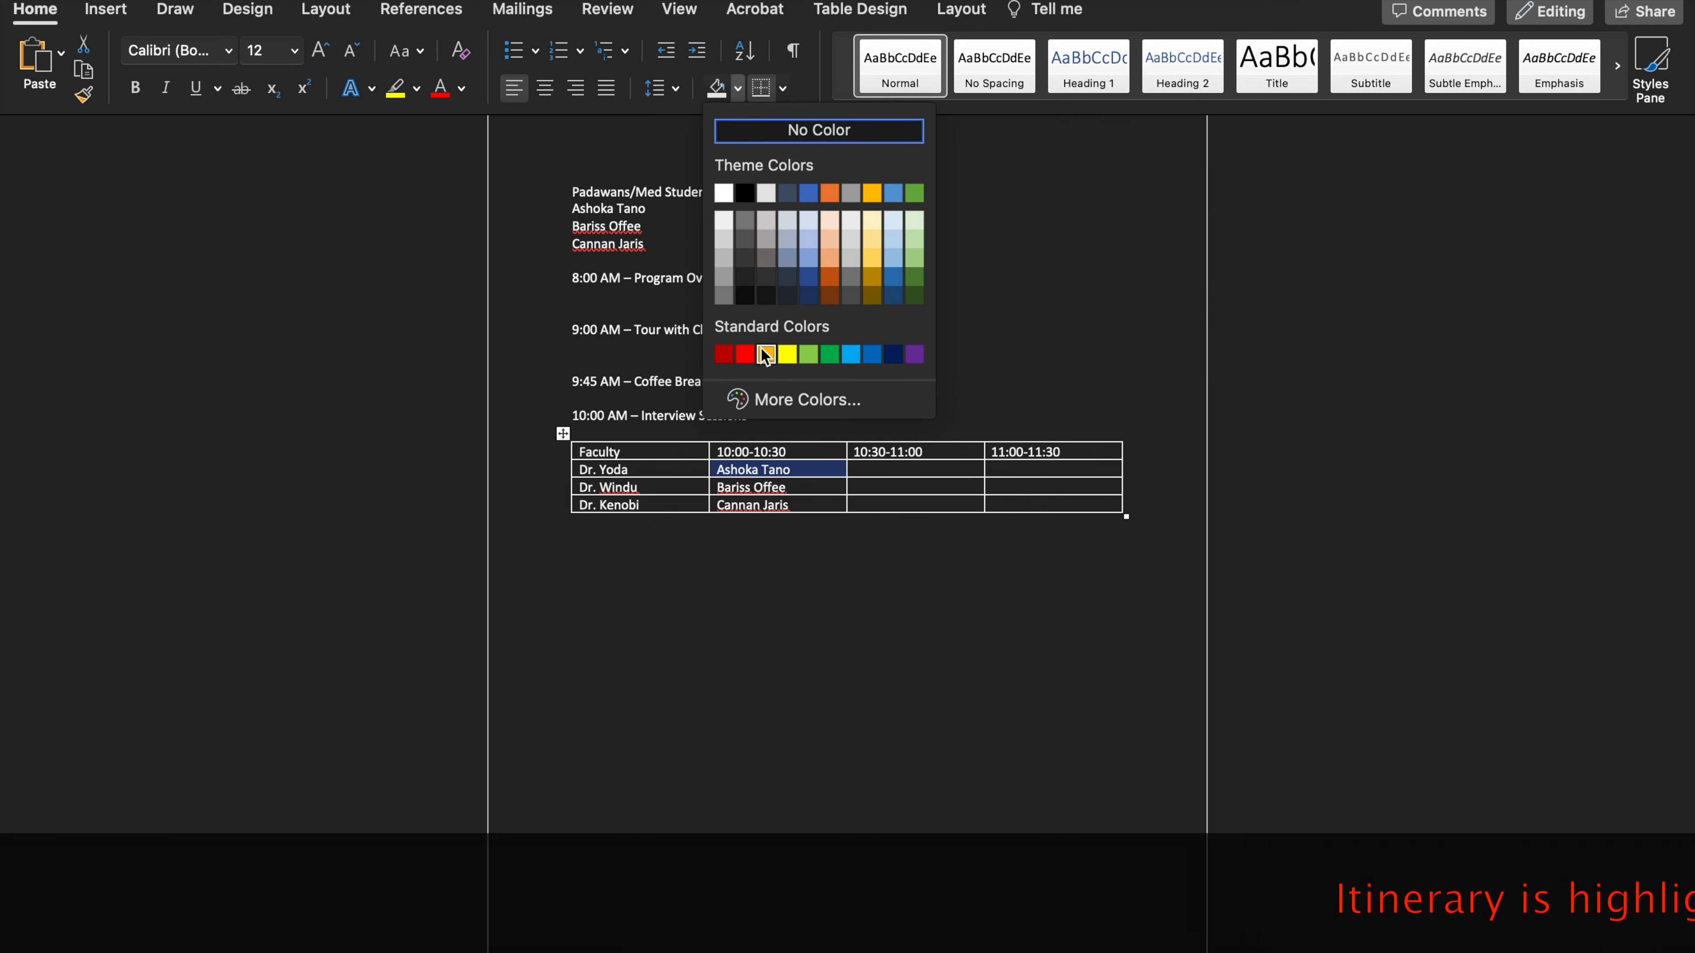
left_click(724, 355)
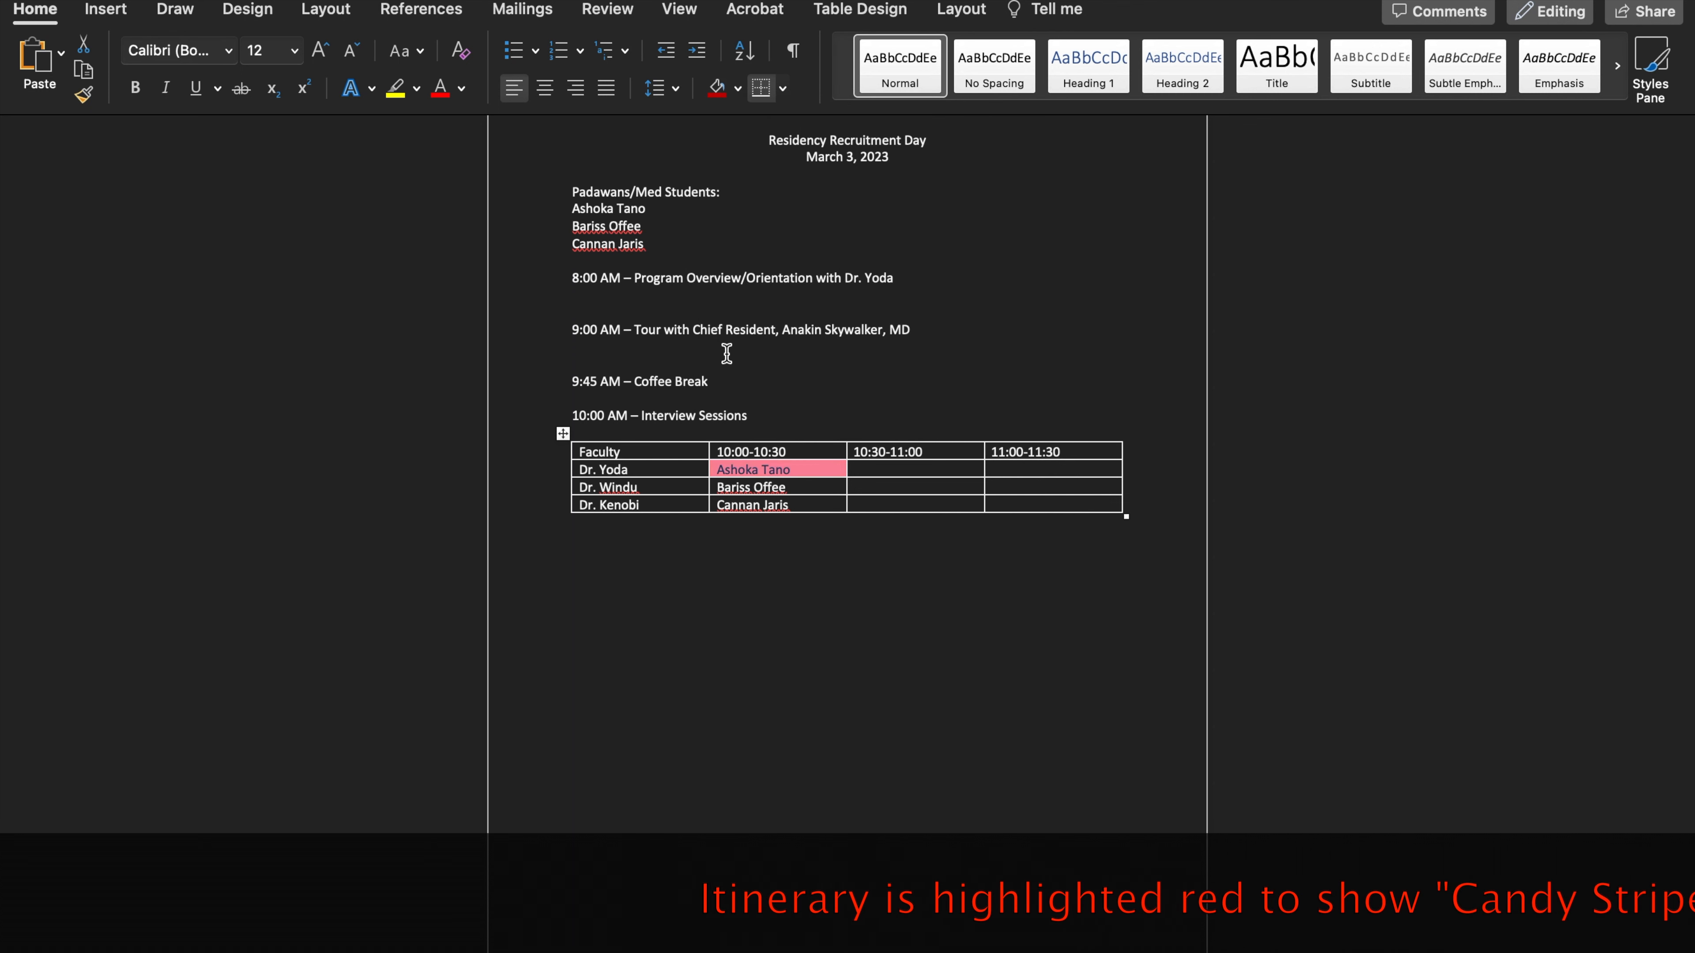
left_click(904, 490)
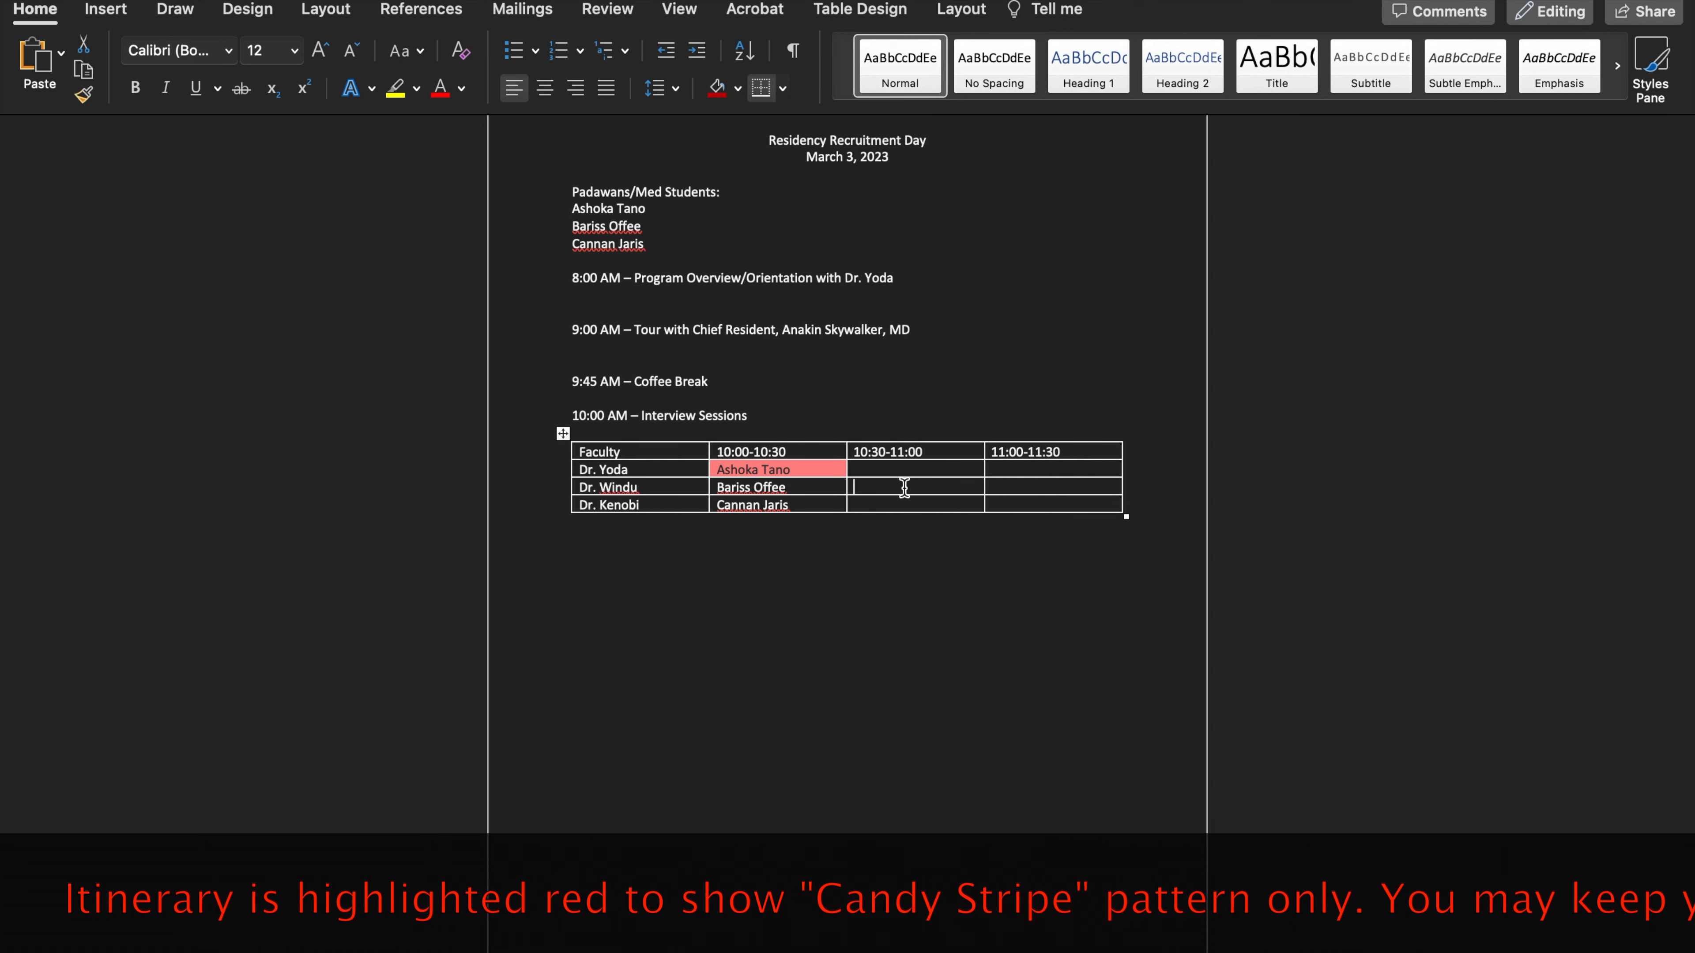
left_click(720, 97)
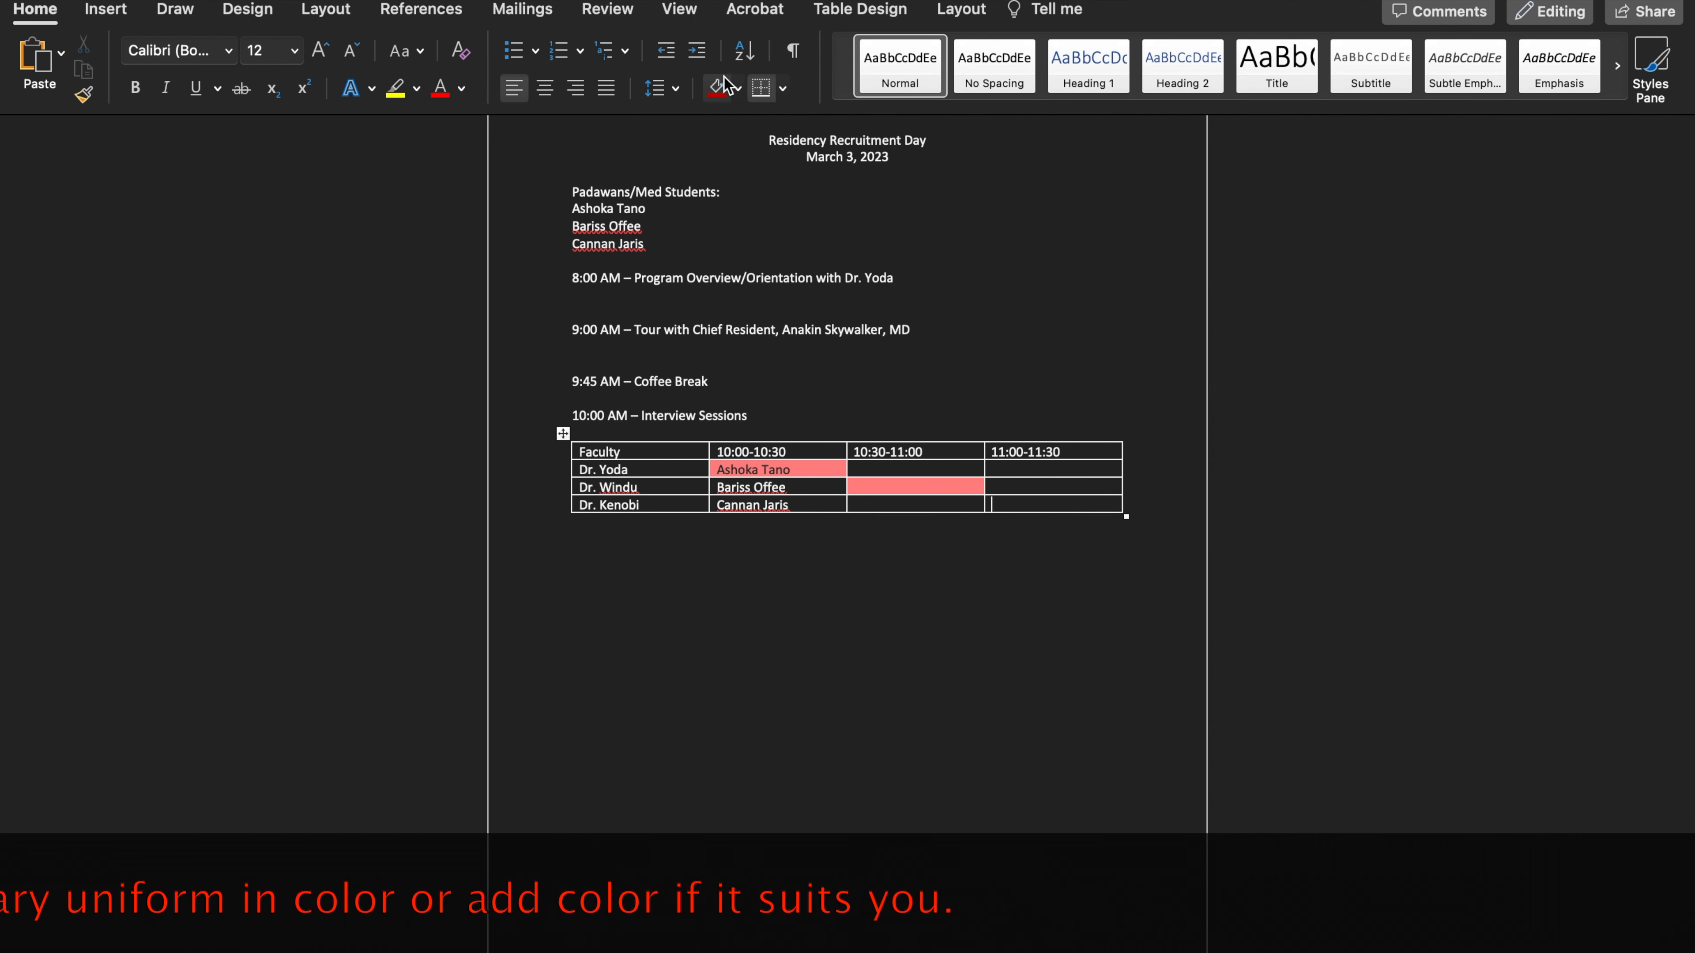
left_click(719, 89)
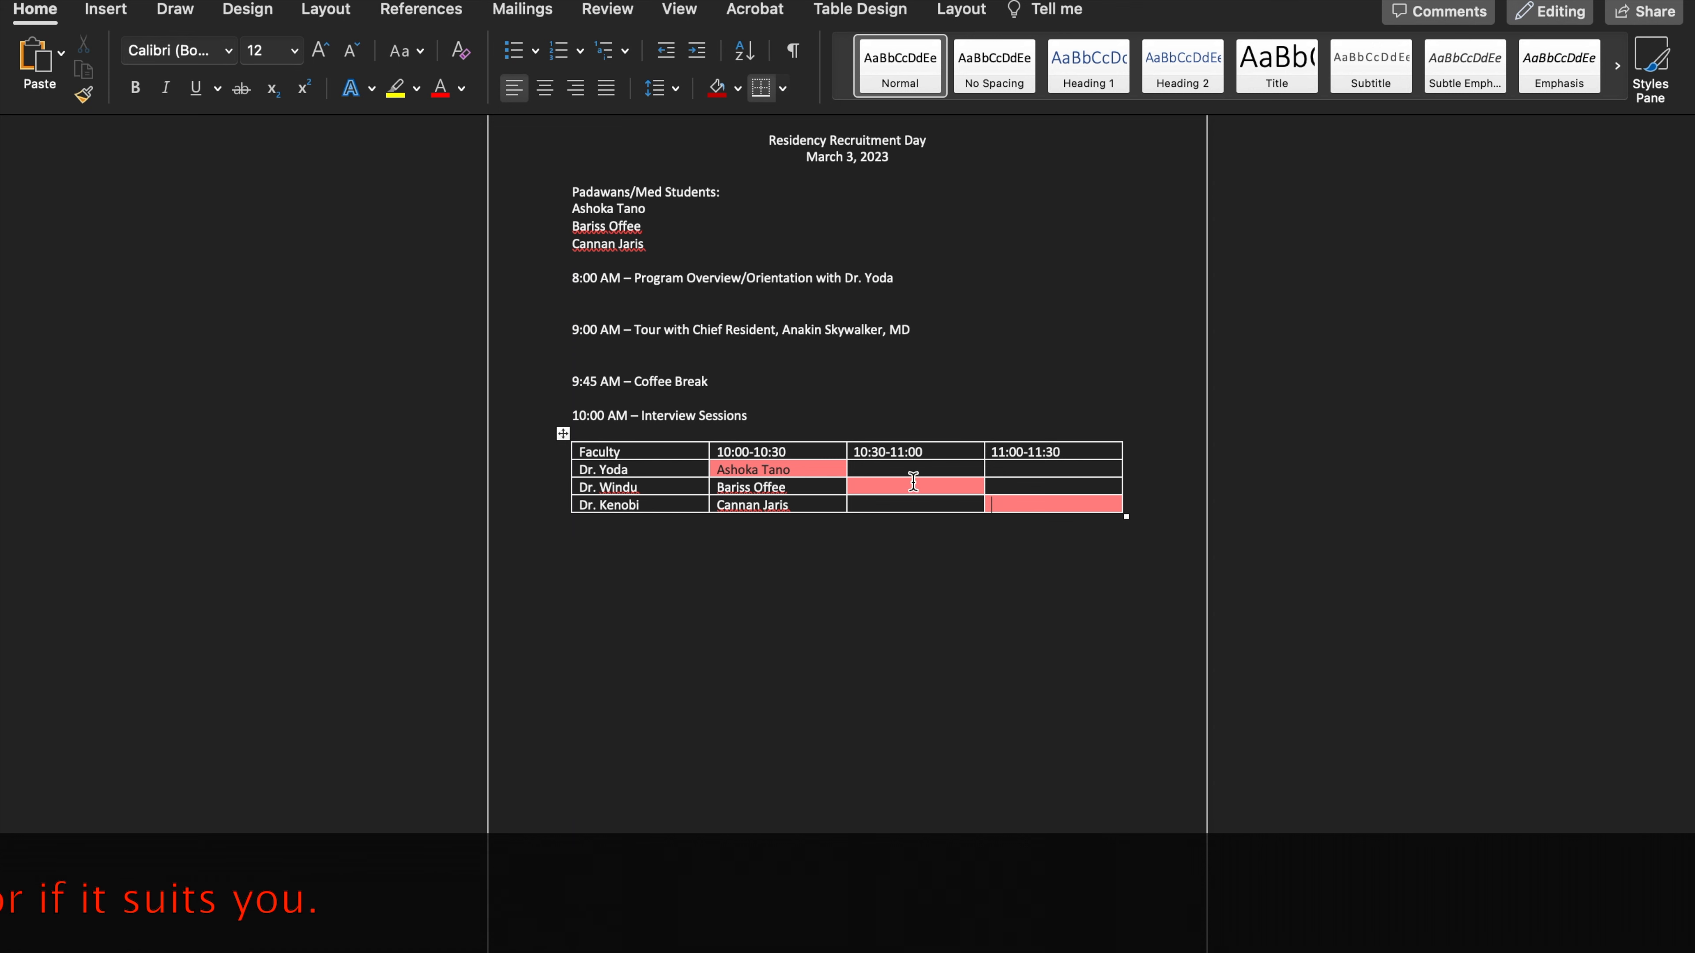
Try to copy the second student's name into the first faculty row's 10:30-11:00 cell
scroll(751, 479, "down", 1)
triple_click(751, 482)
scroll(758, 462, "down", 1)
right_click(758, 462)
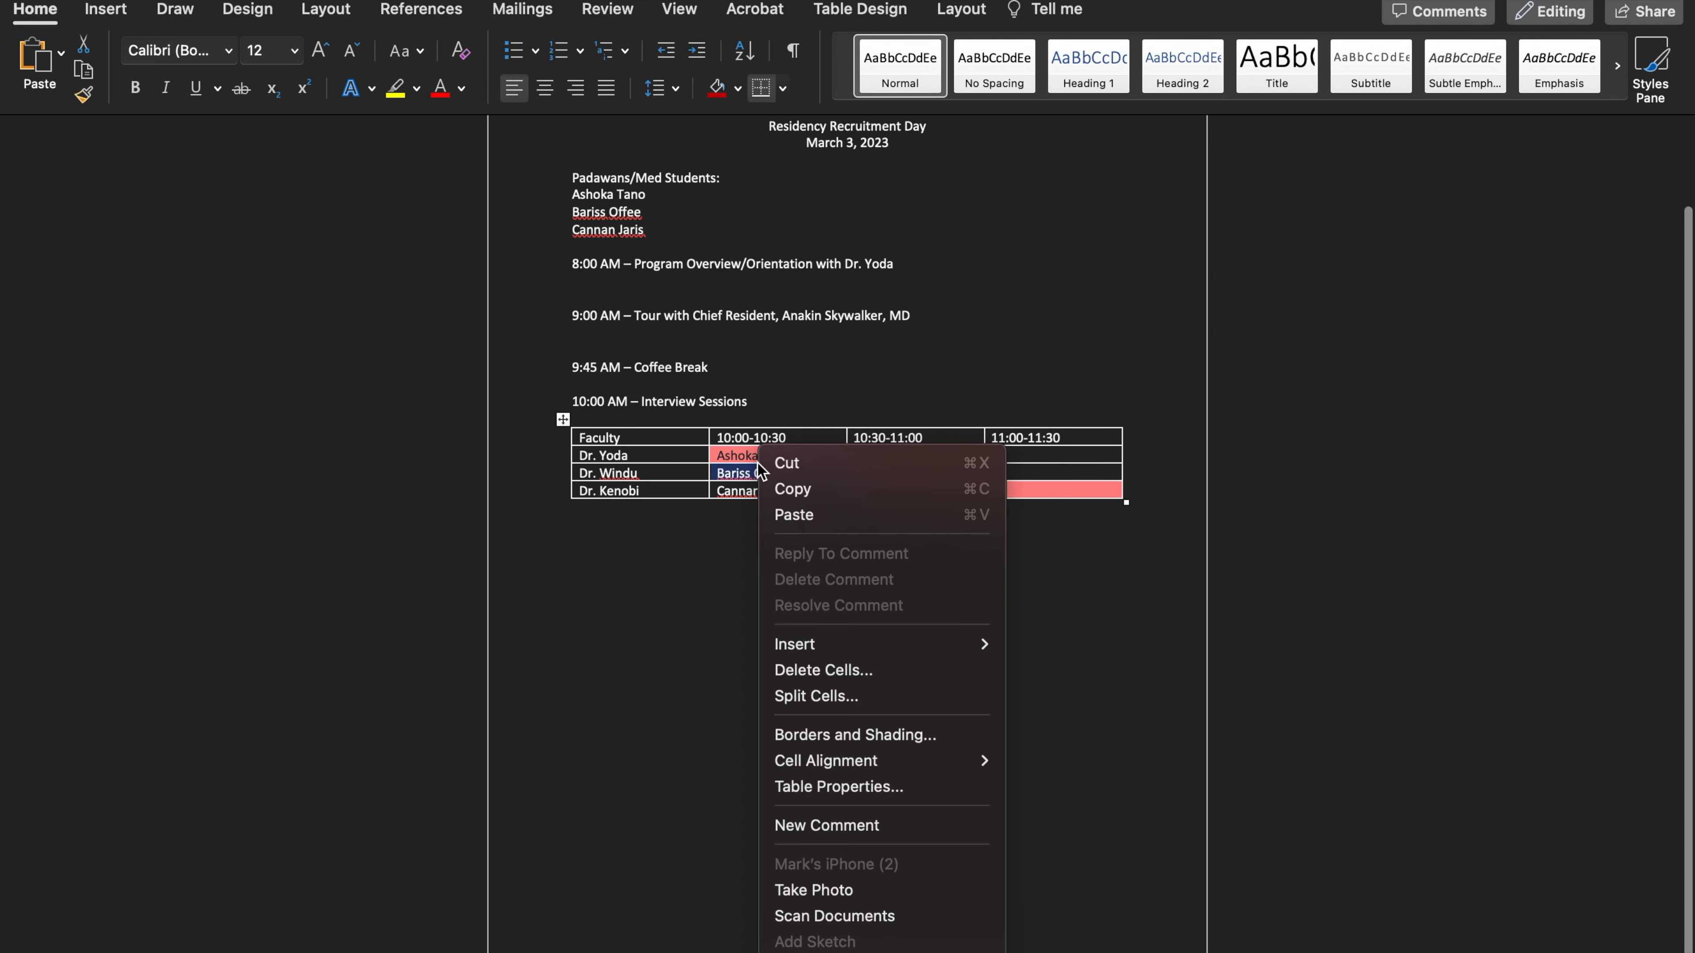
left_click(784, 488)
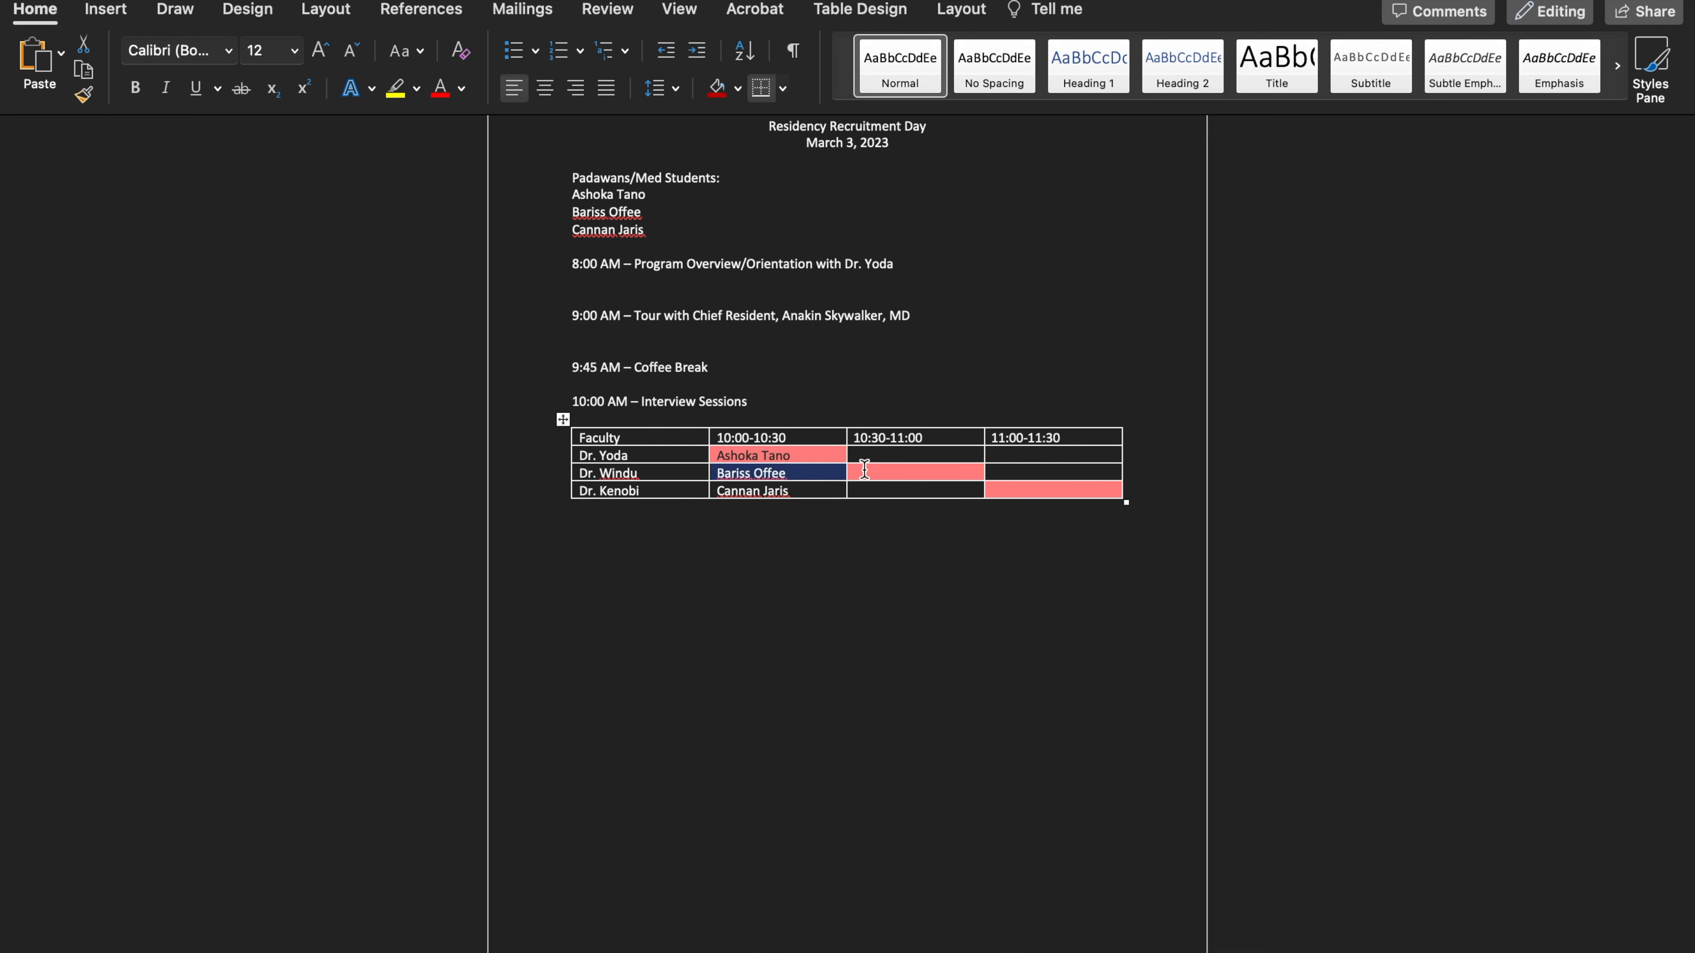
left_click(859, 476)
scroll(861, 476, "up", 1)
right_click(865, 482)
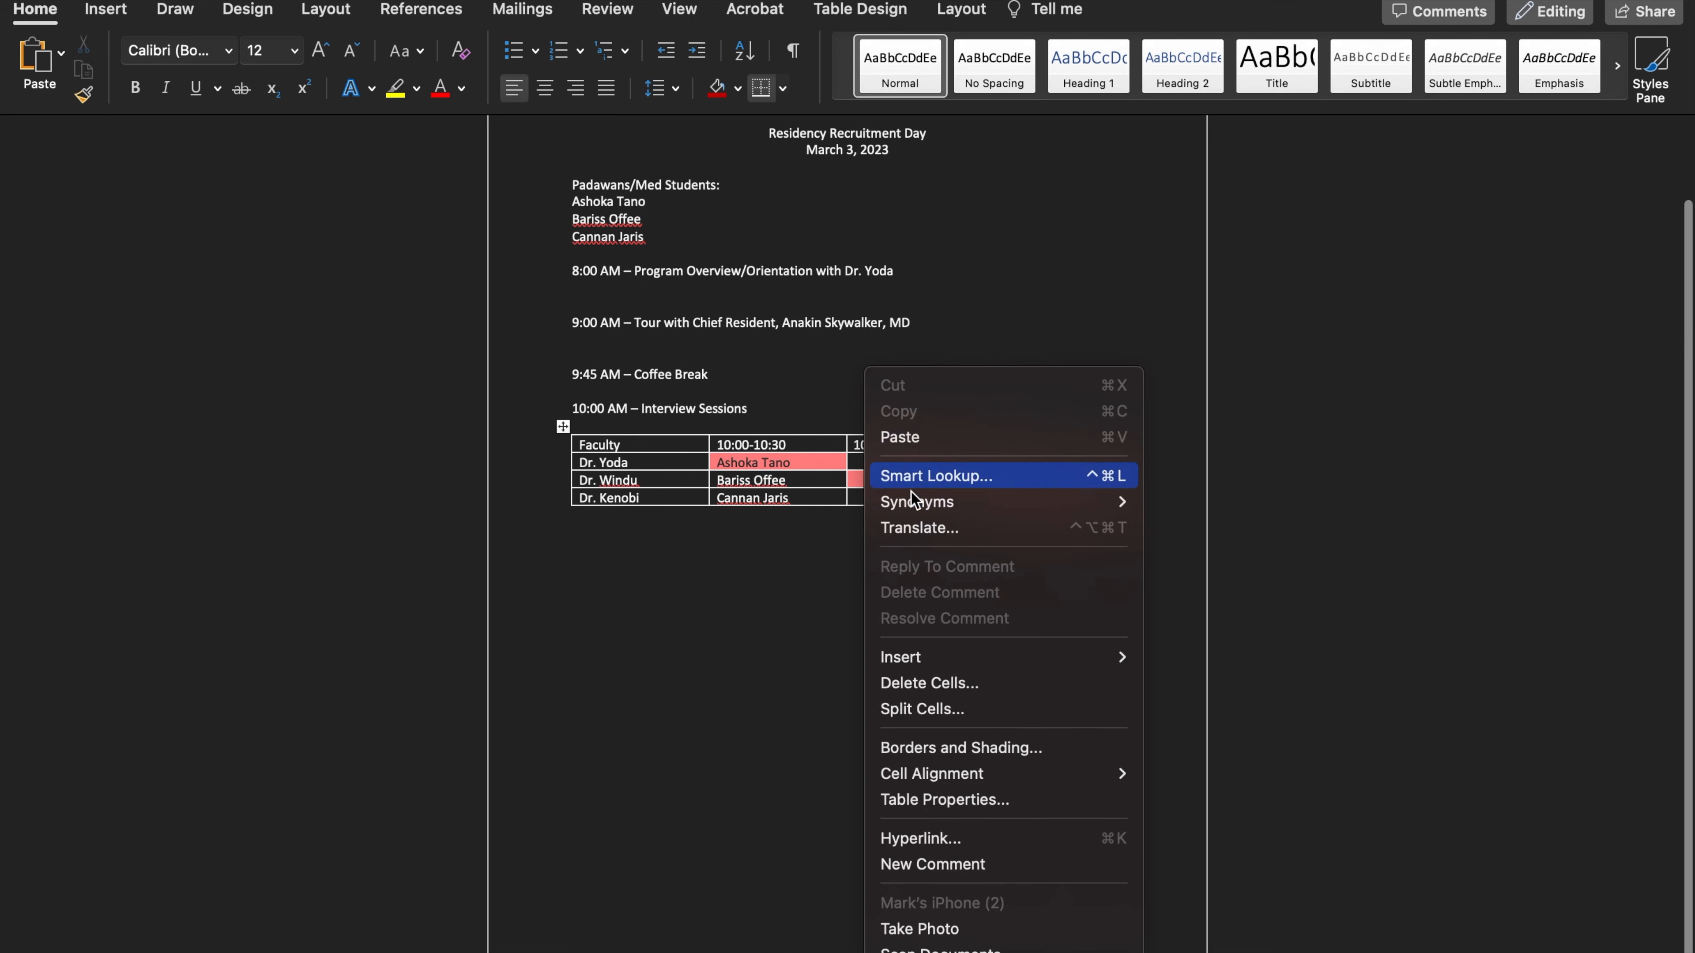
left_click(938, 438)
scroll(1027, 500, "down", 1)
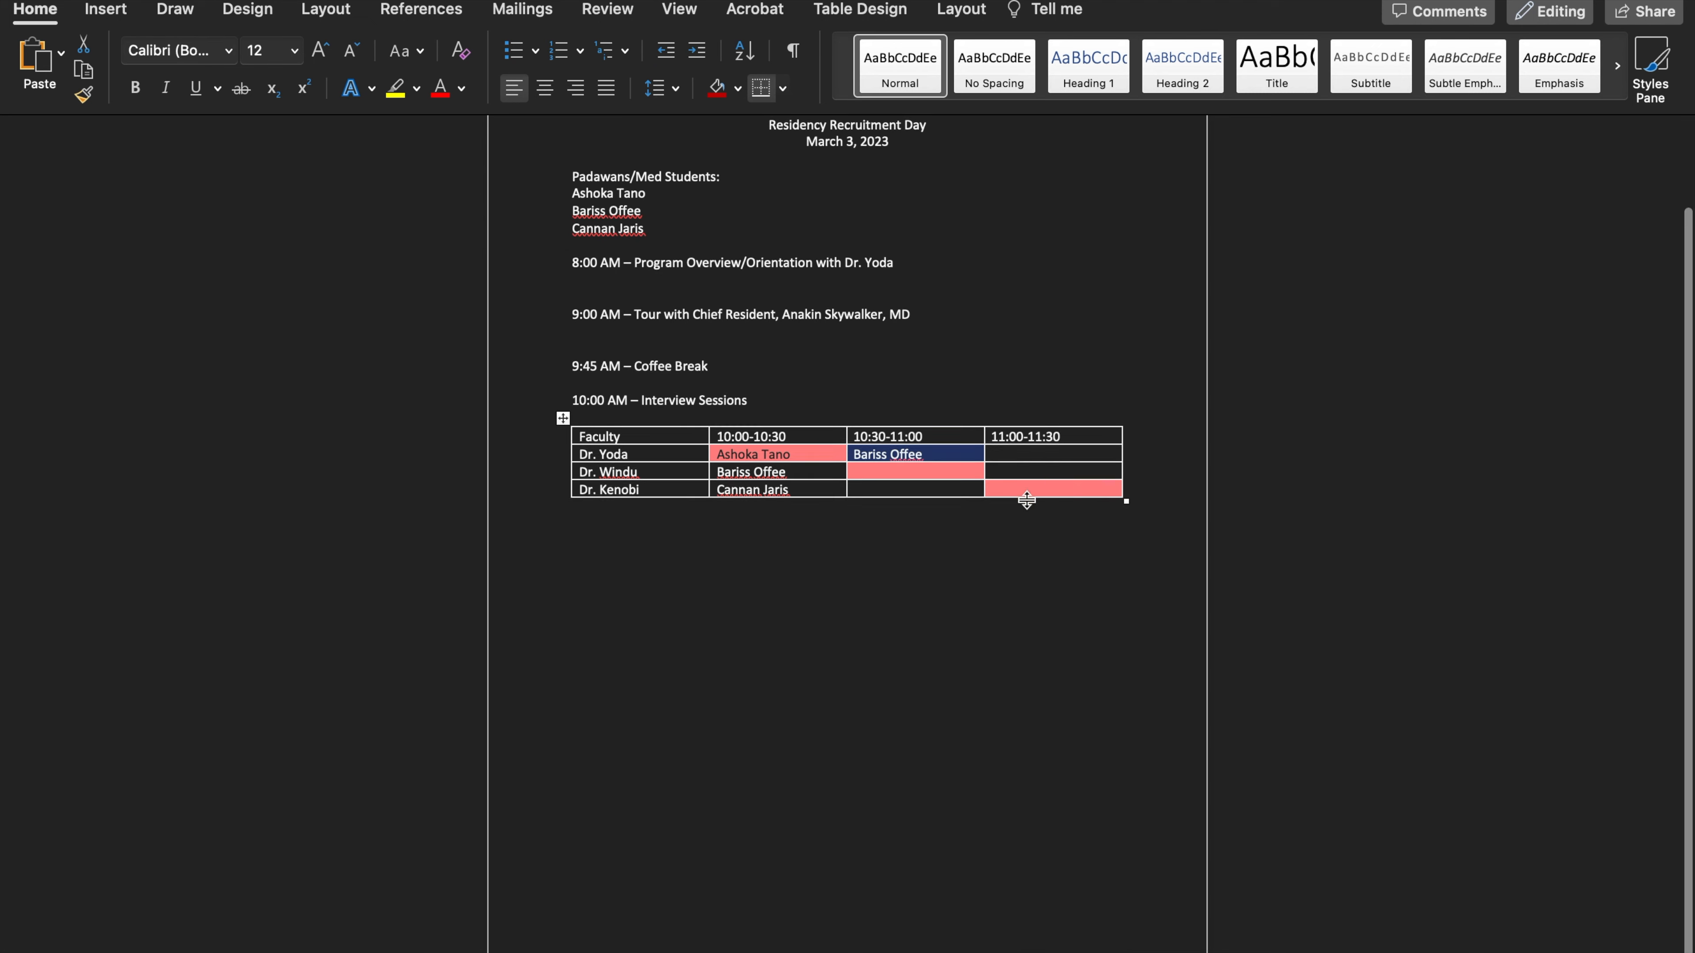
key("ctrl+z")
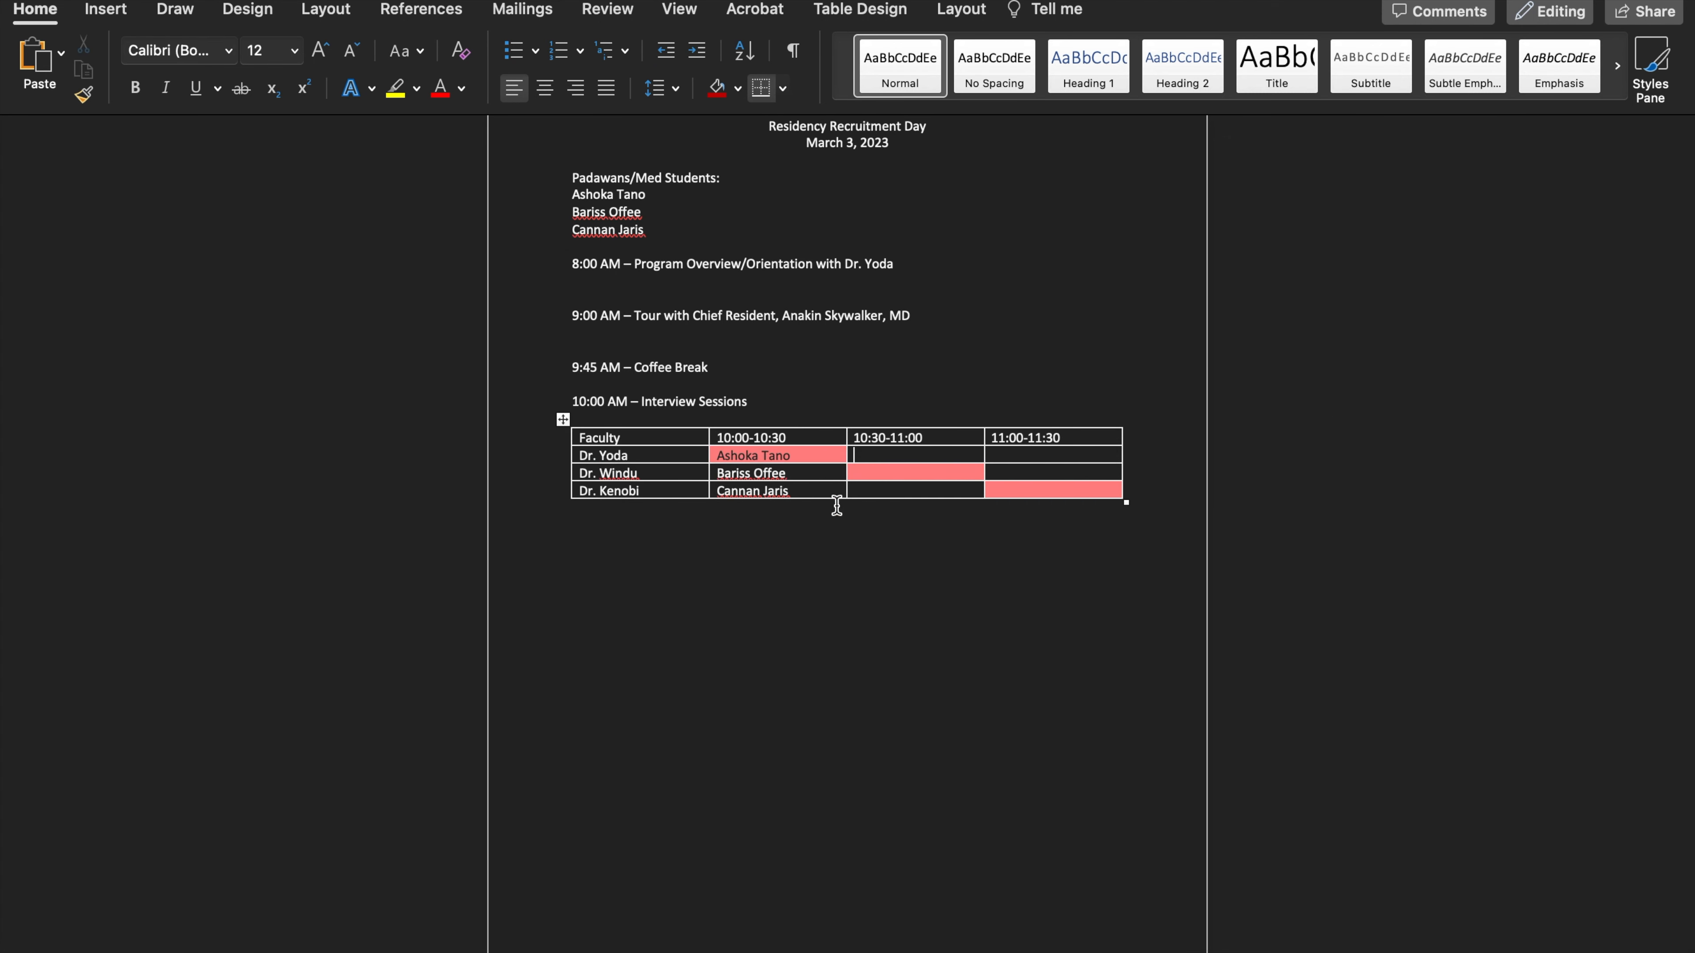
Copy the first student's name into the other two shaded diagonal cells, in the second faculty row at 10:30-11:00 and the third at 11:00-11:30
left_click_drag(791, 456, 714, 461)
right_click(720, 455)
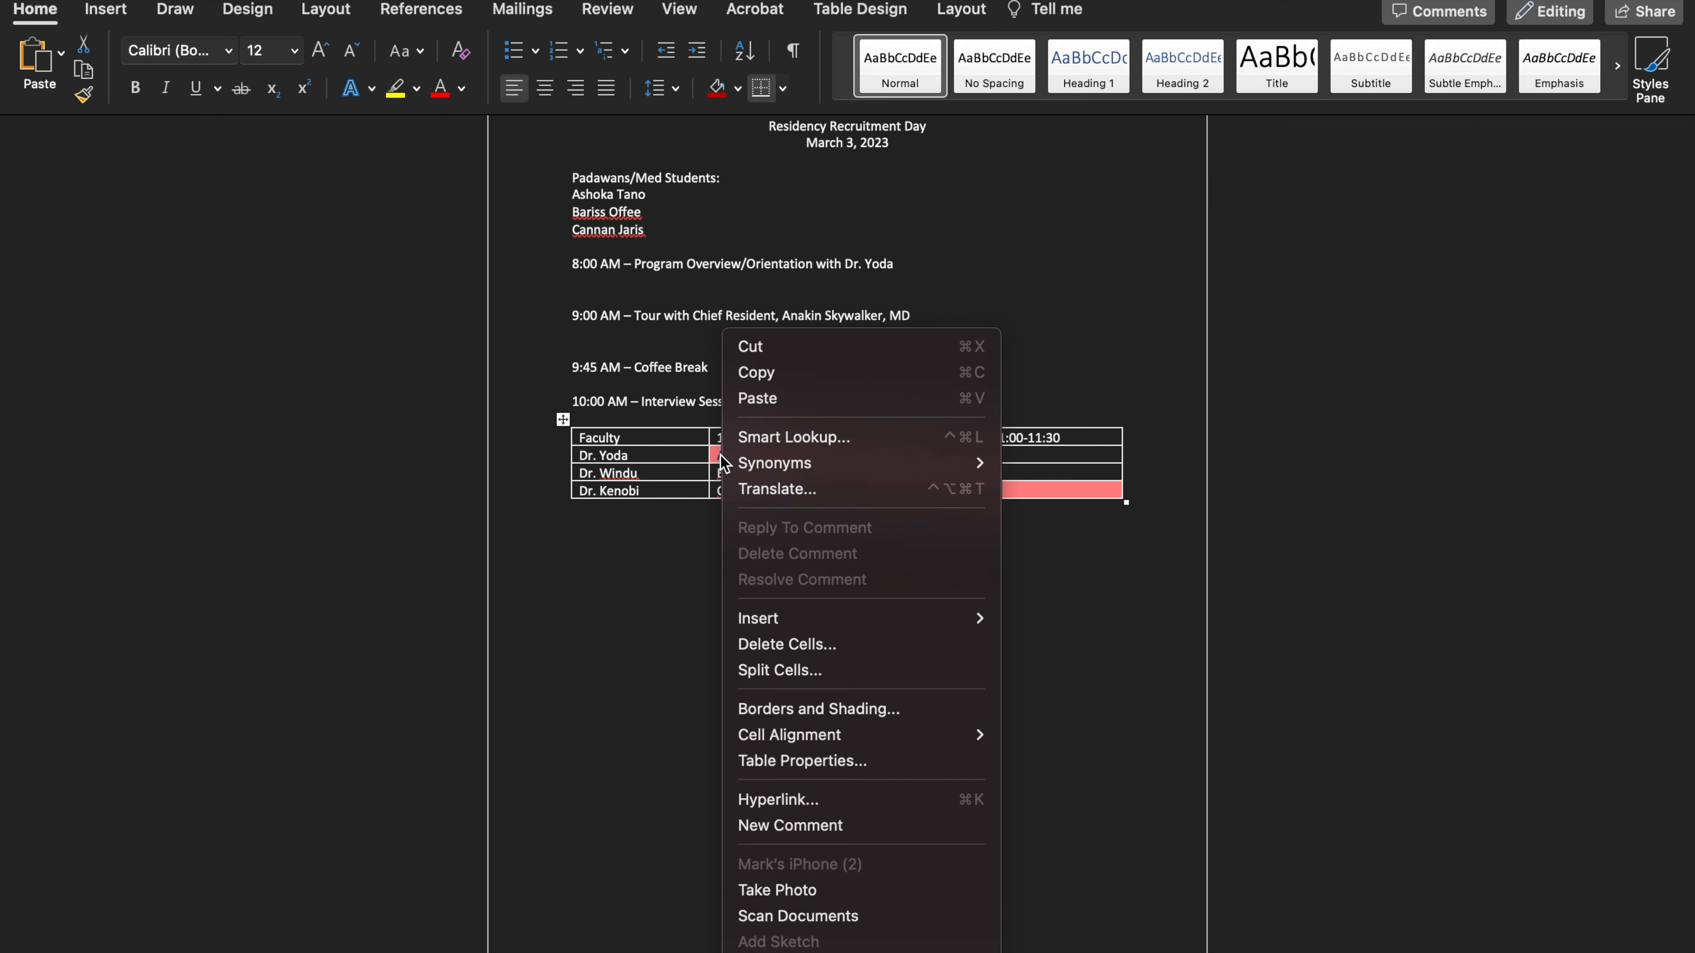
left_click(747, 381)
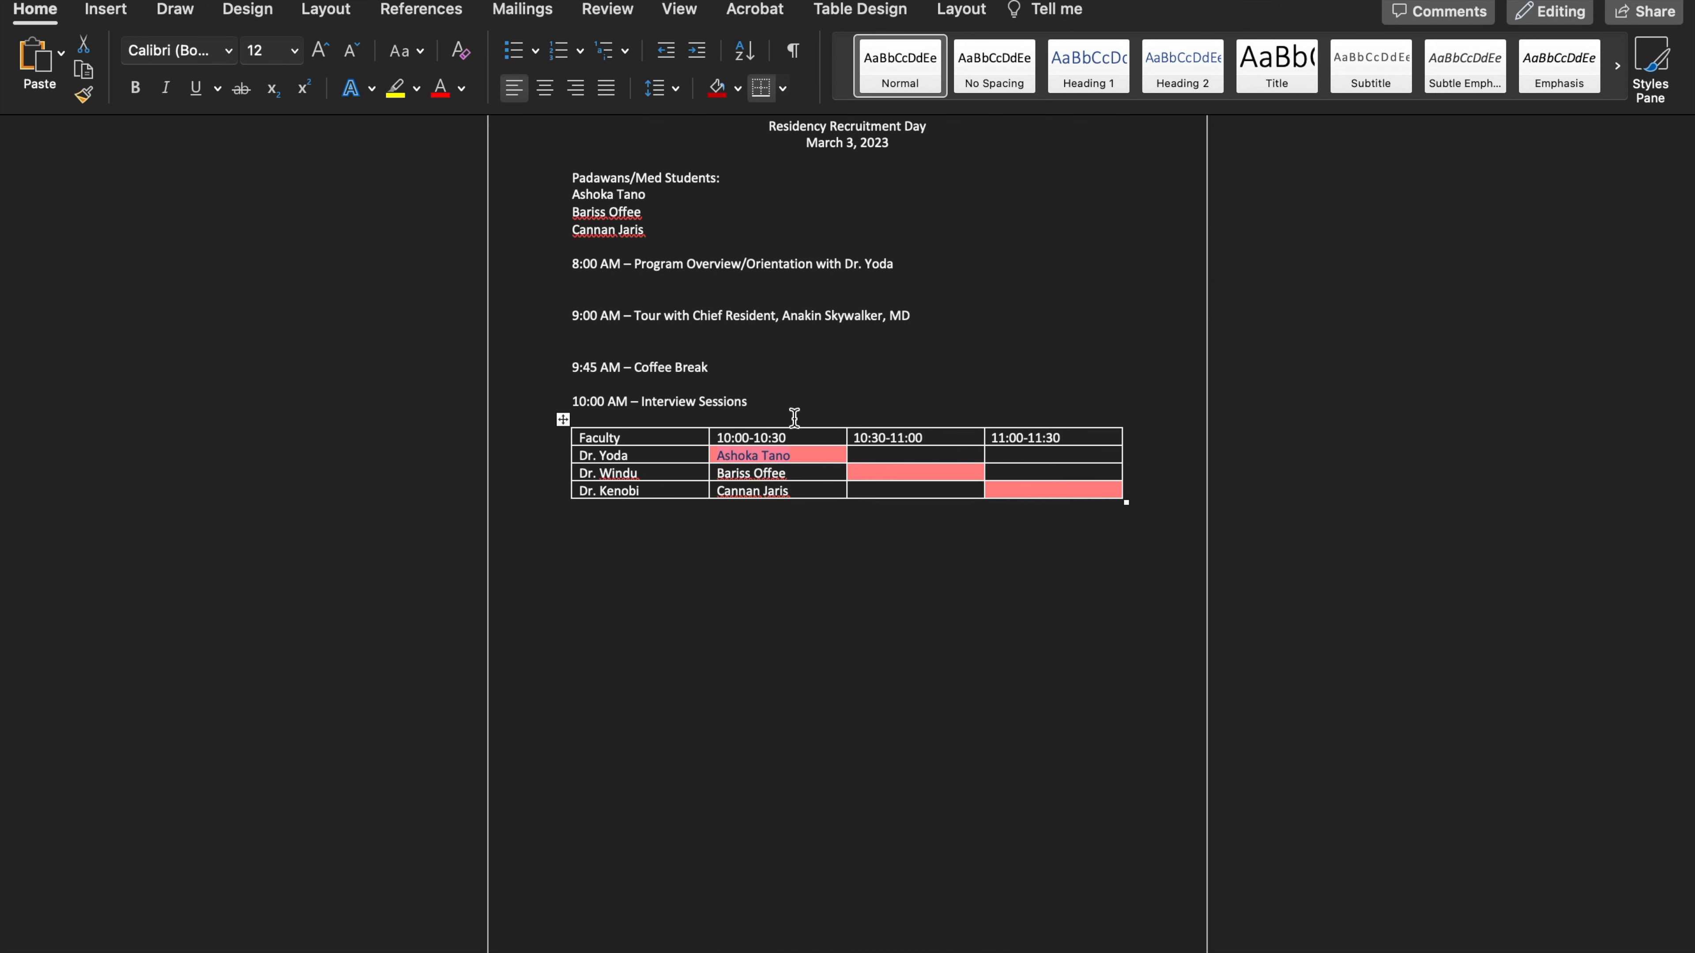
right_click(879, 474)
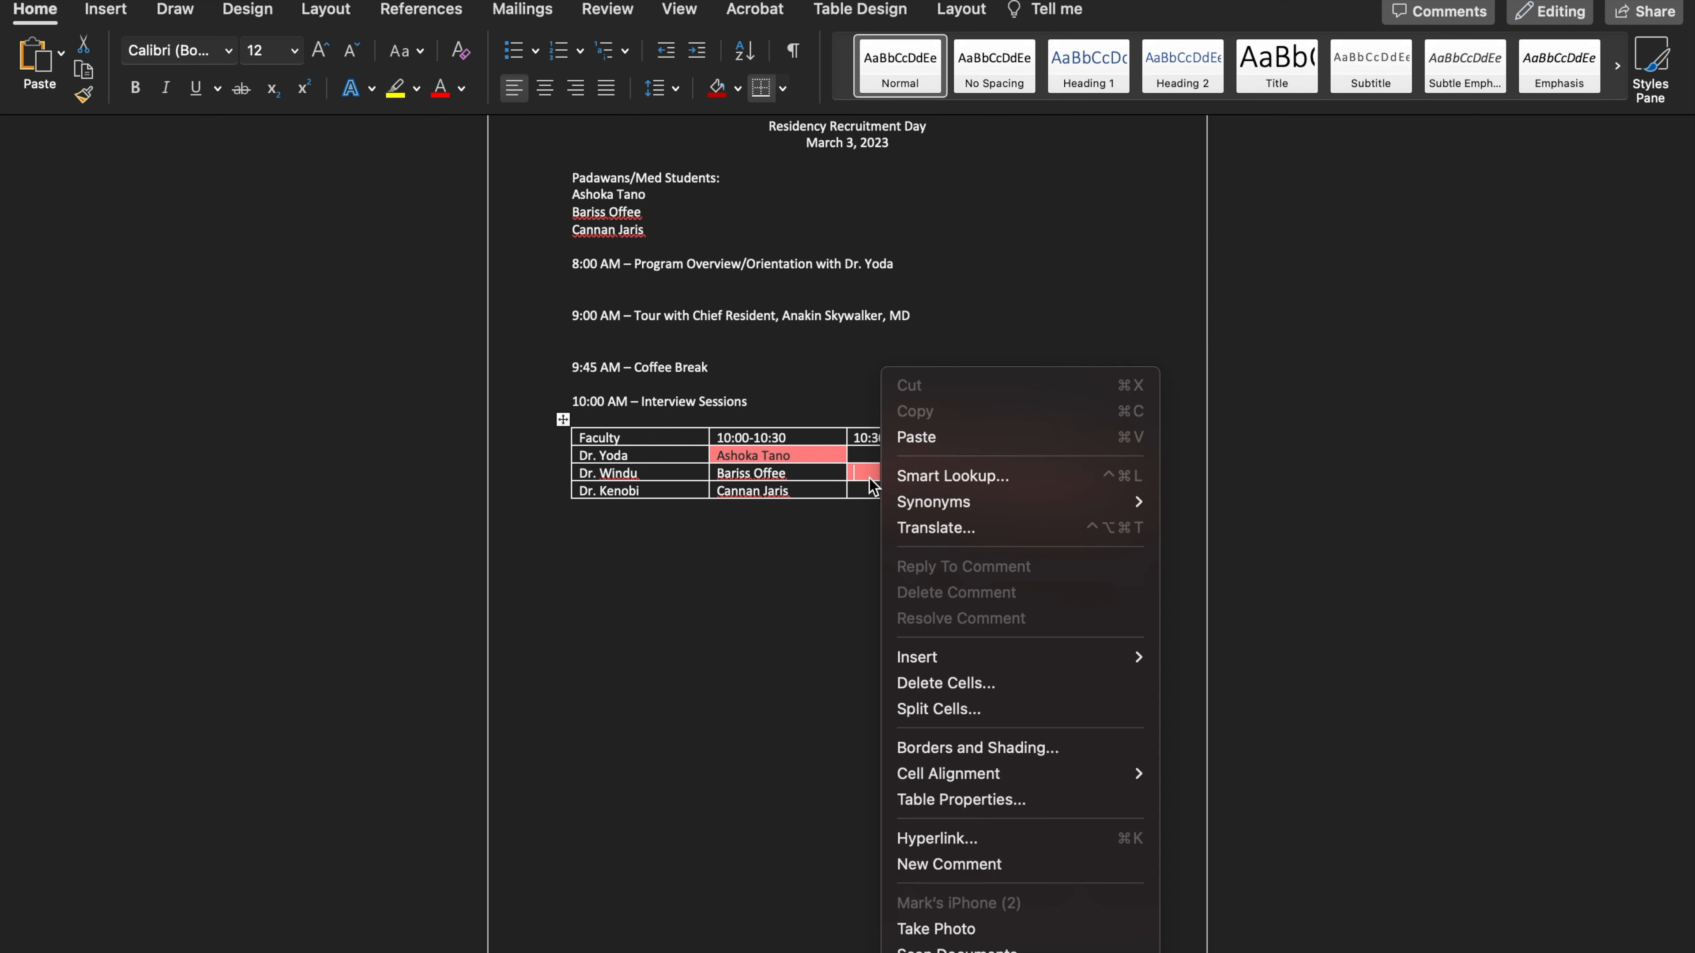
left_click(924, 448)
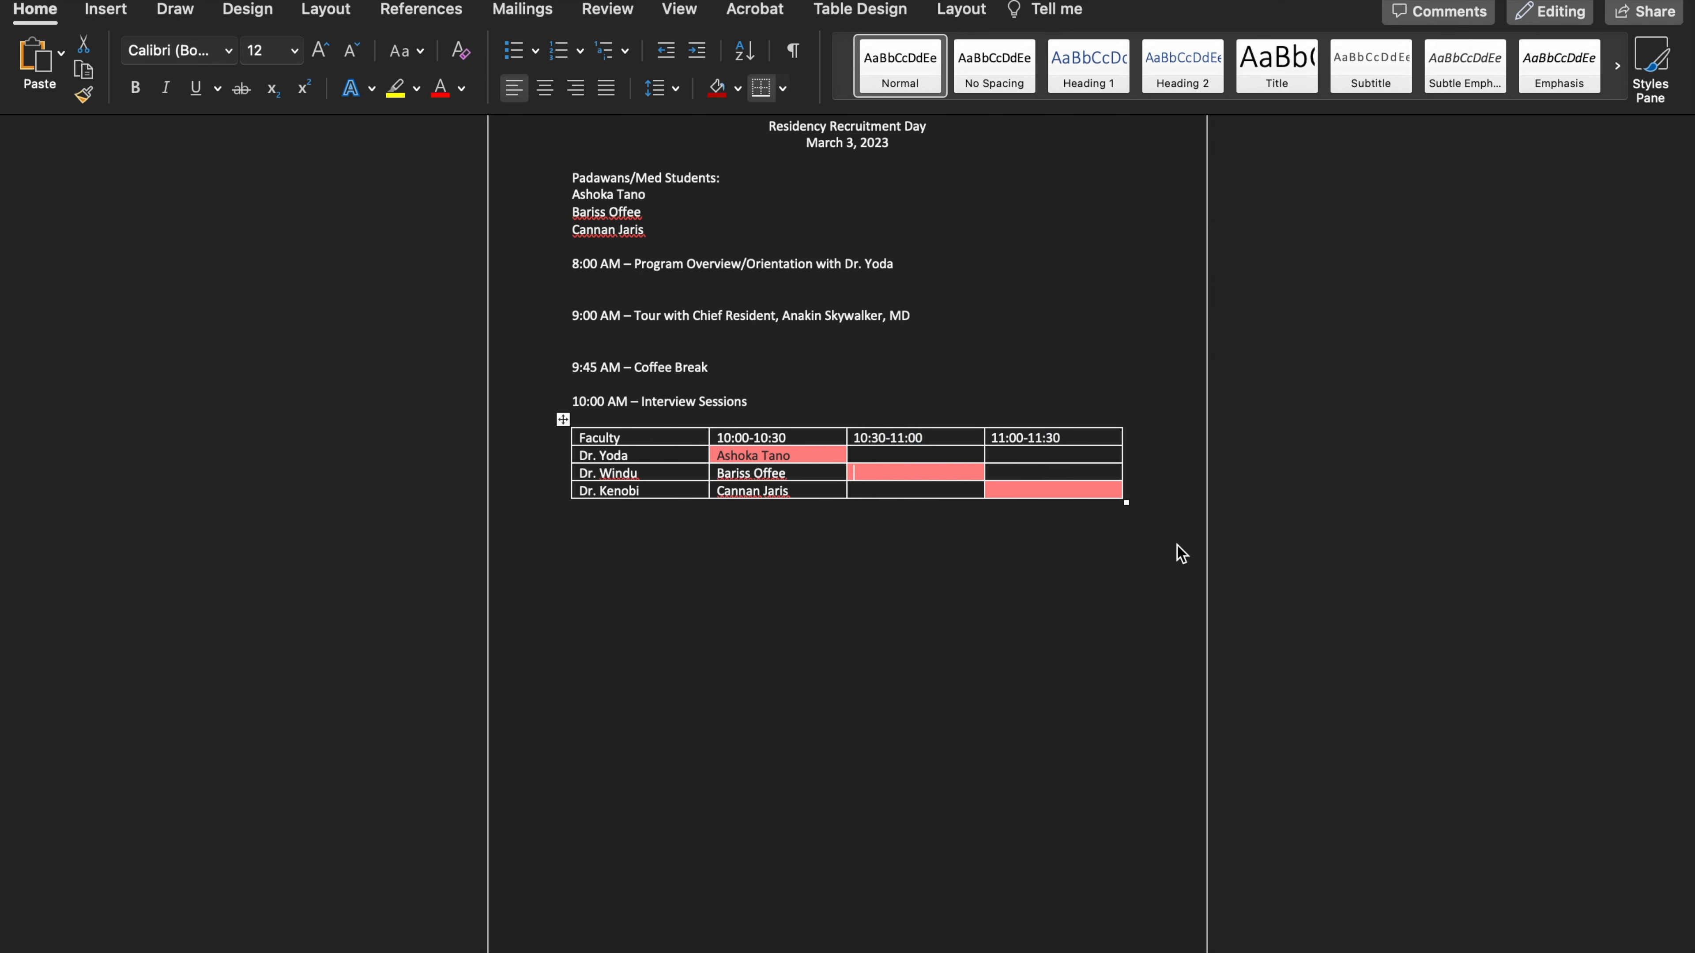
right_click(1032, 494)
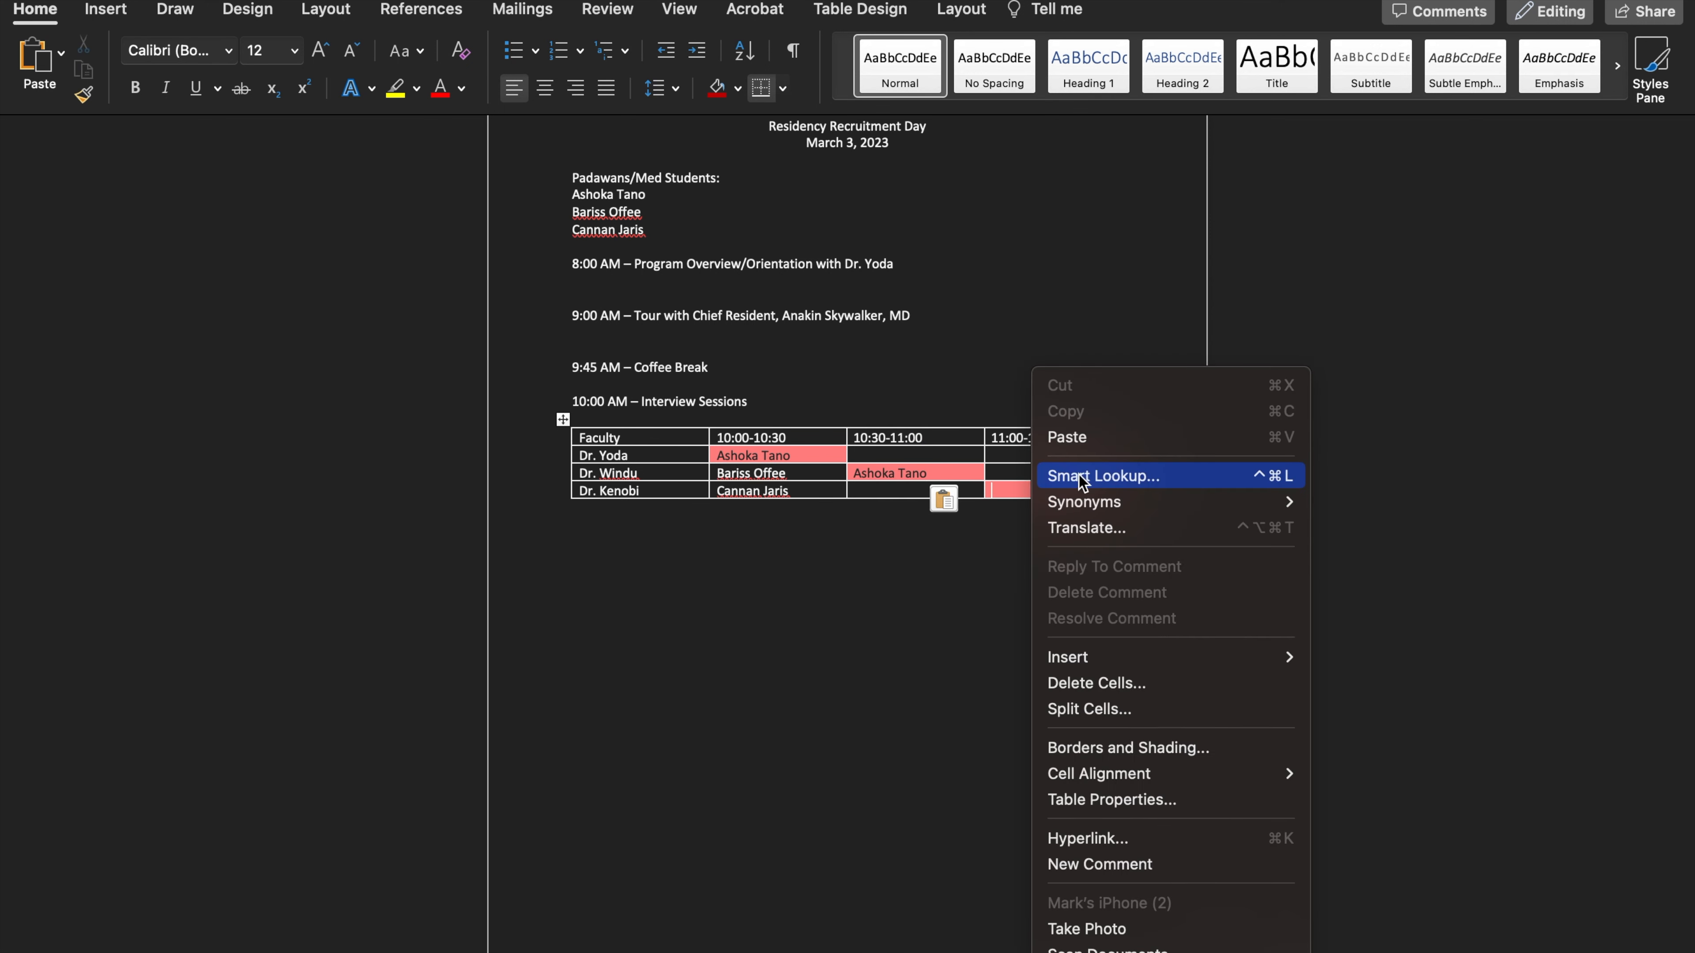
left_click(1081, 442)
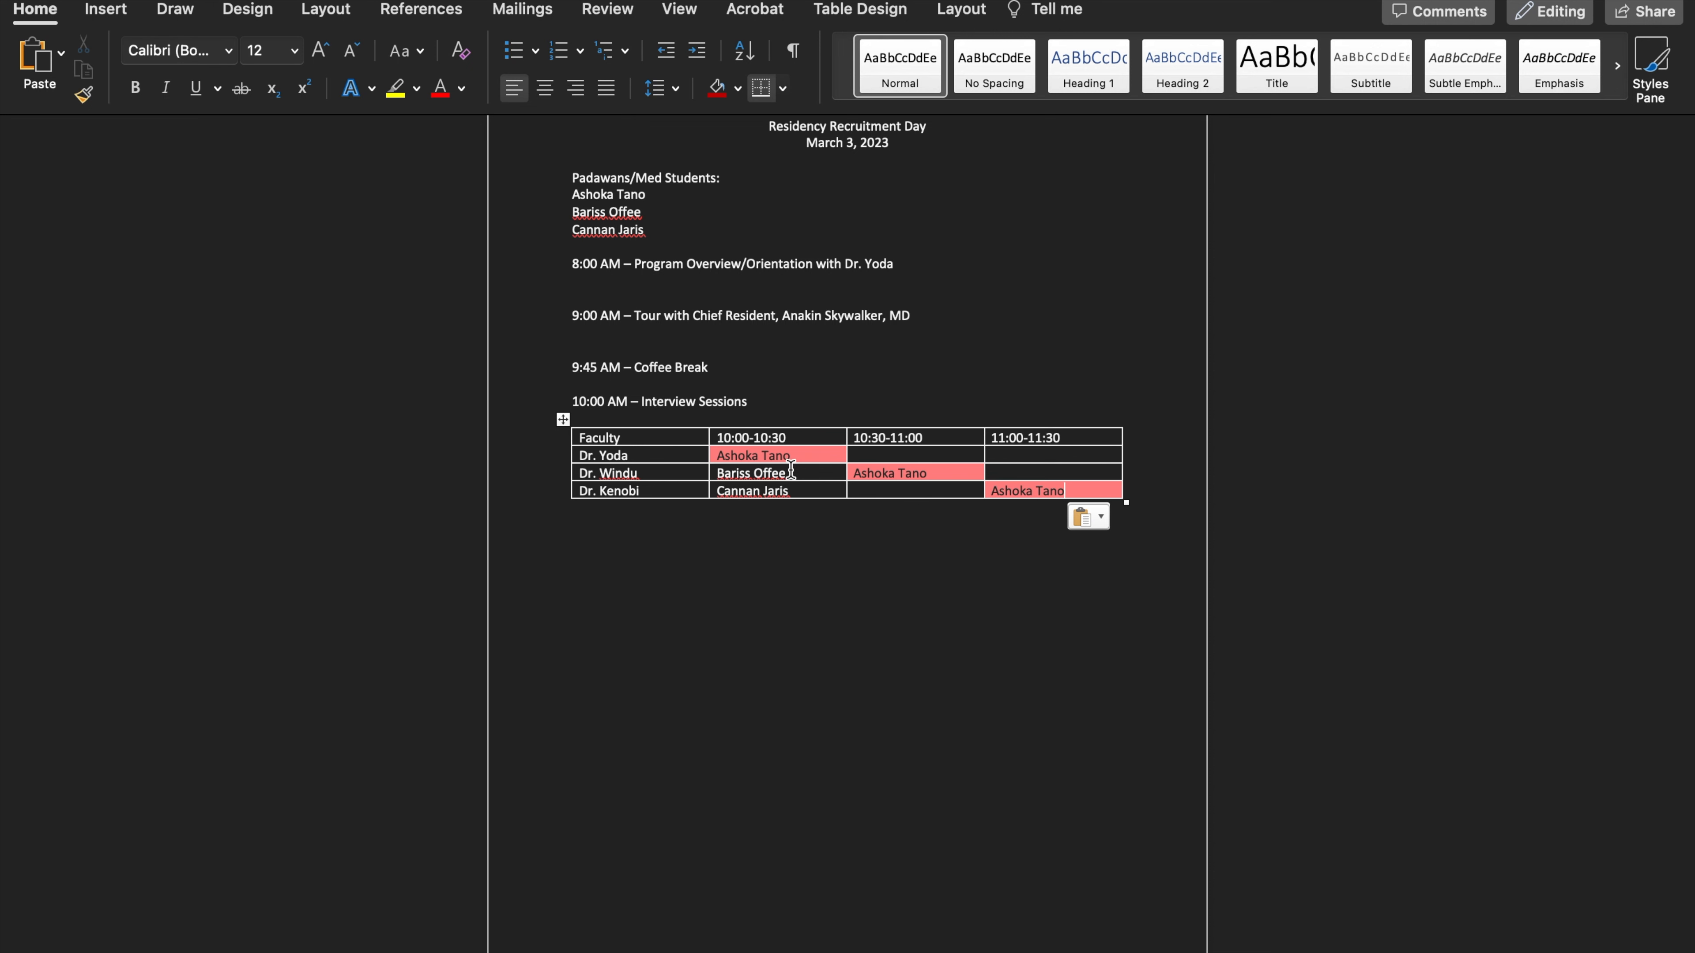
Copy the second student's name into the third faculty row's 10:30-11:00 cell and the first faculty row's 11:00-11:30 cell
left_click_drag(790, 472, 718, 473)
right_click(764, 475)
left_click(794, 493)
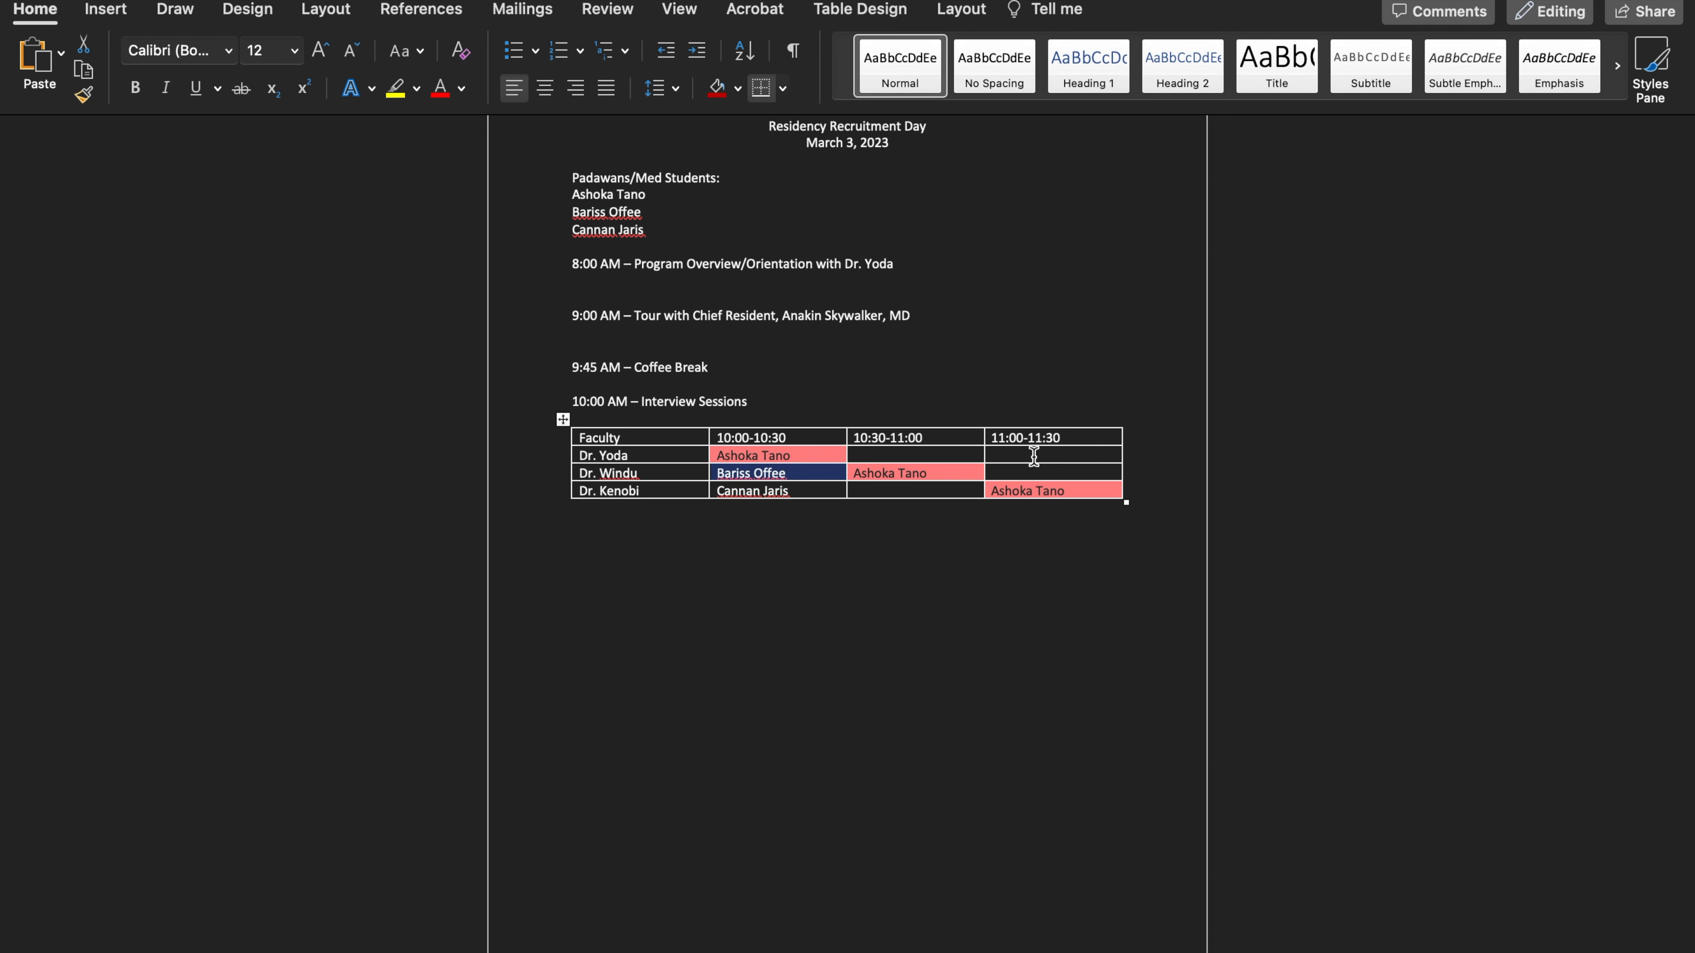
left_click(893, 487)
right_click(892, 488)
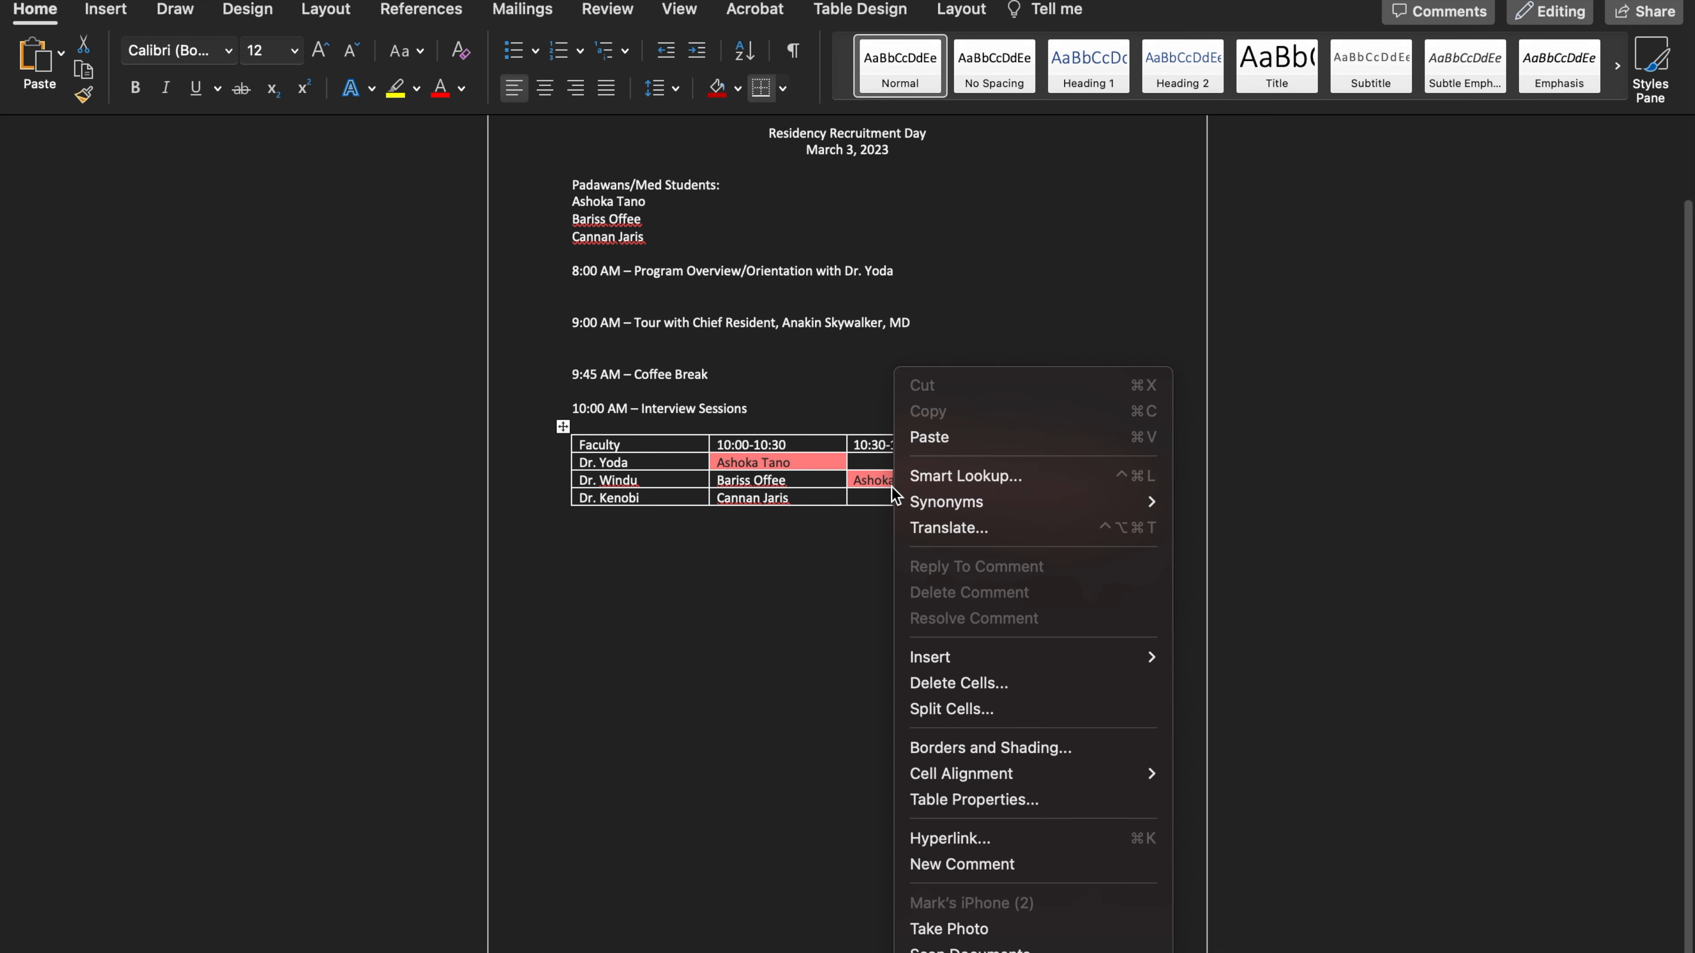
left_click(869, 496)
right_click(871, 496)
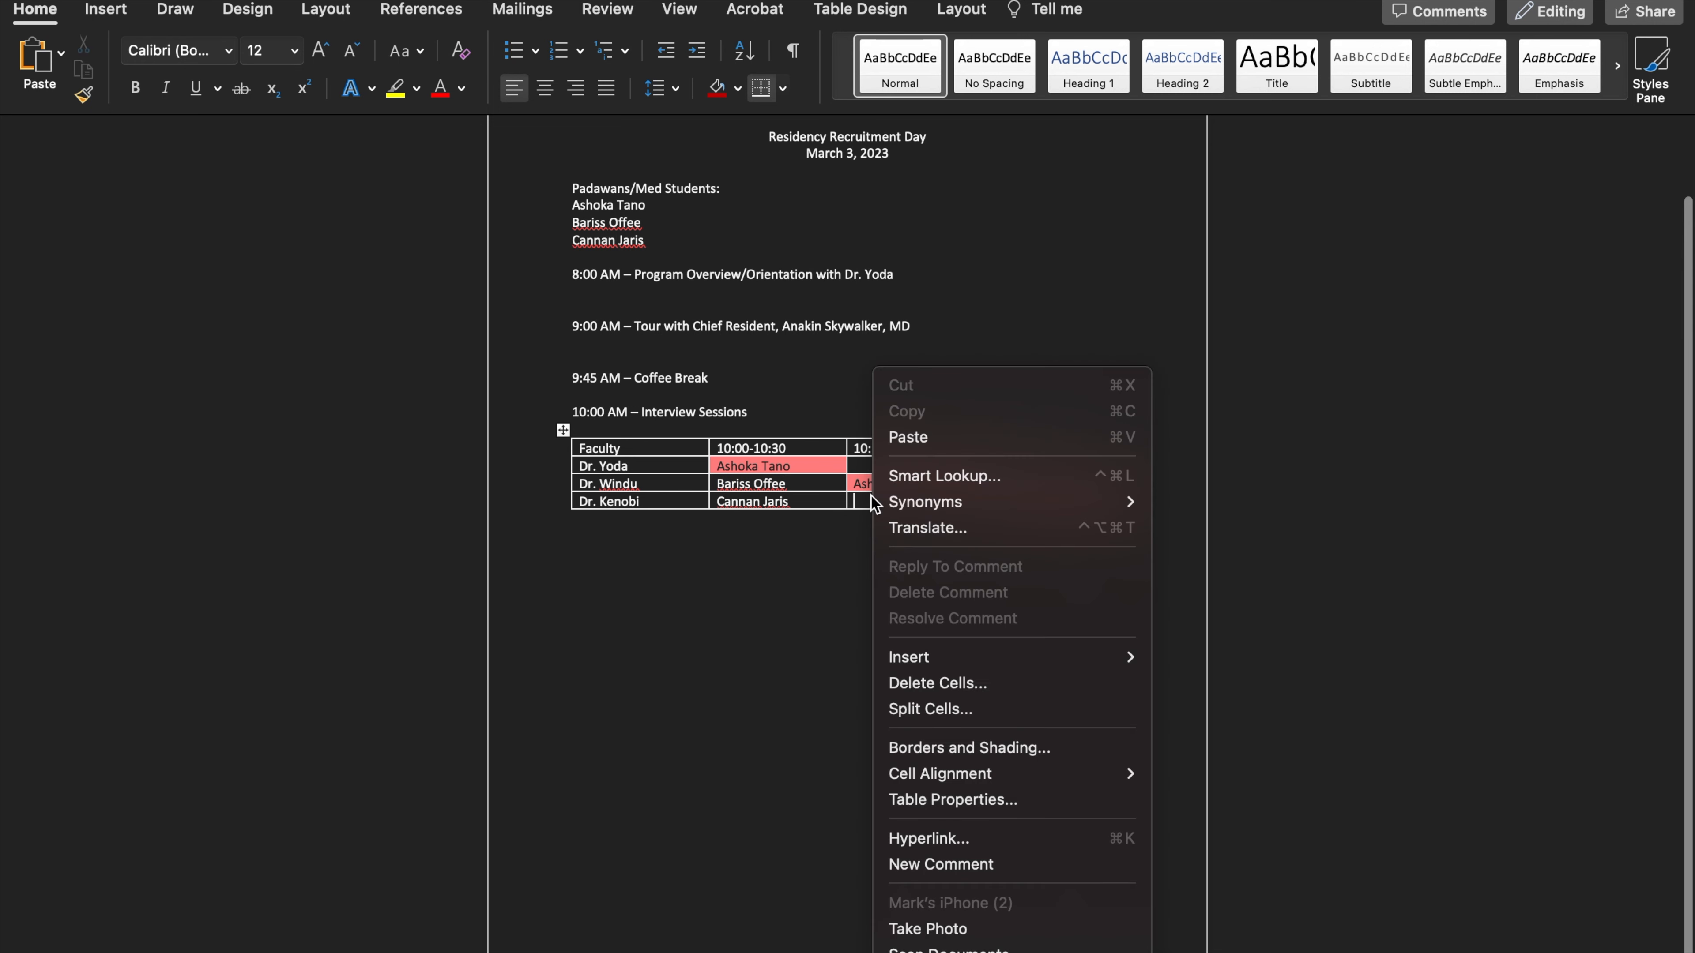
left_click(919, 437)
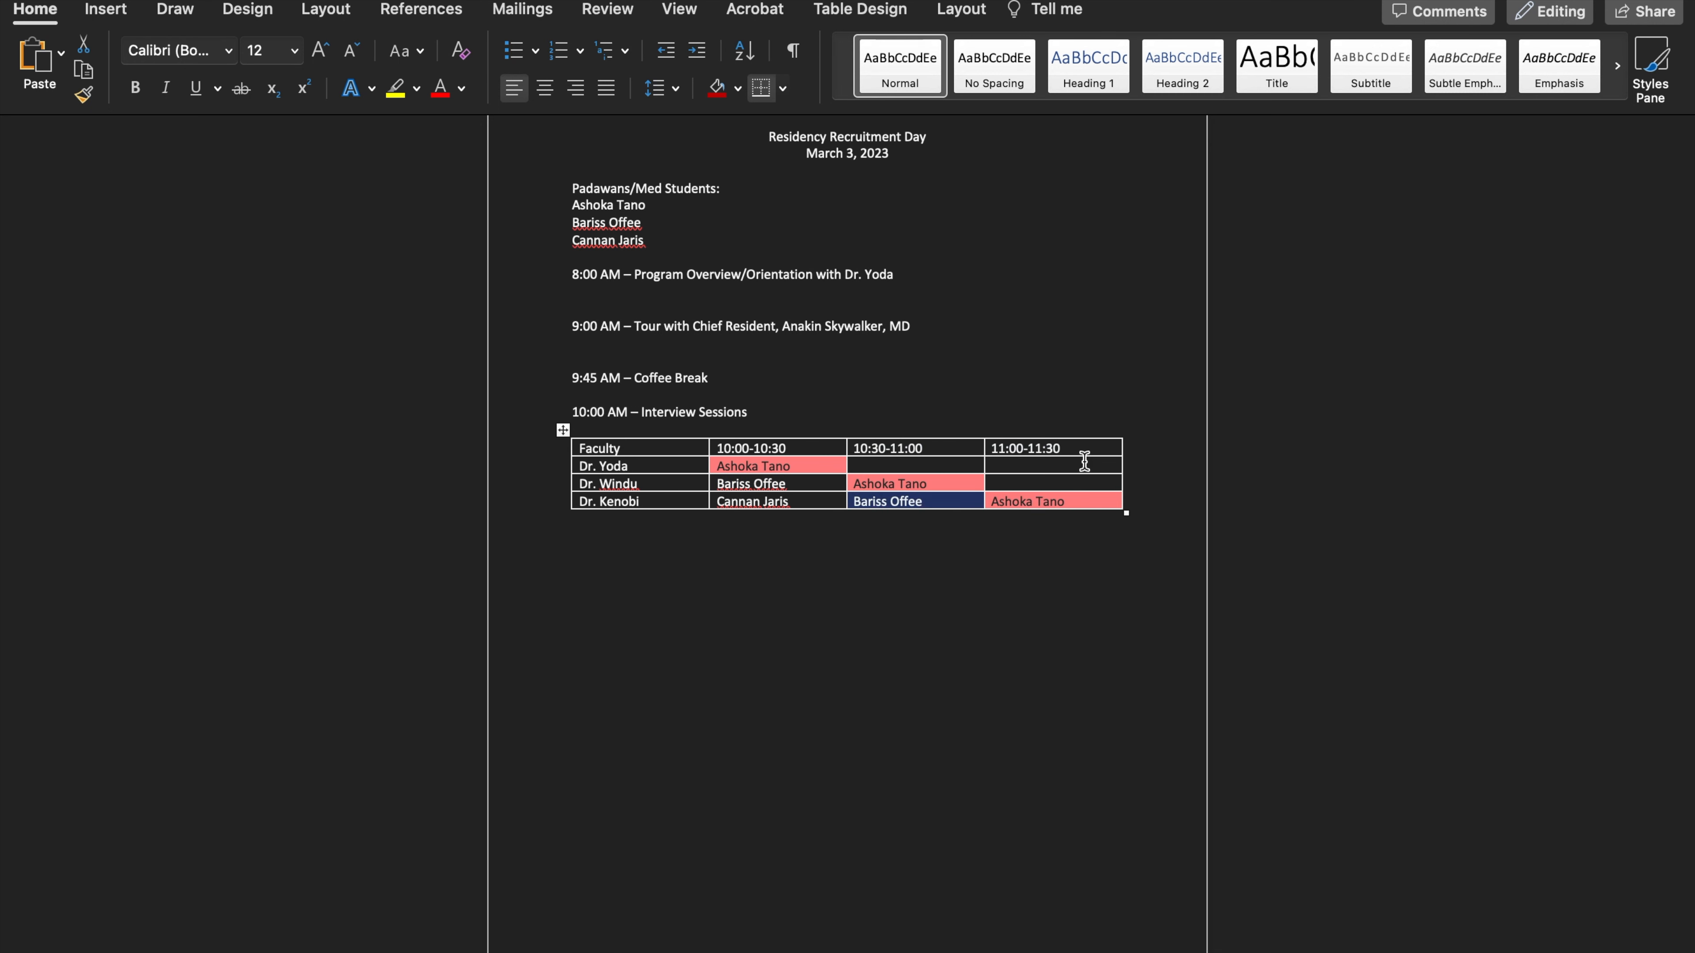
right_click(1059, 463)
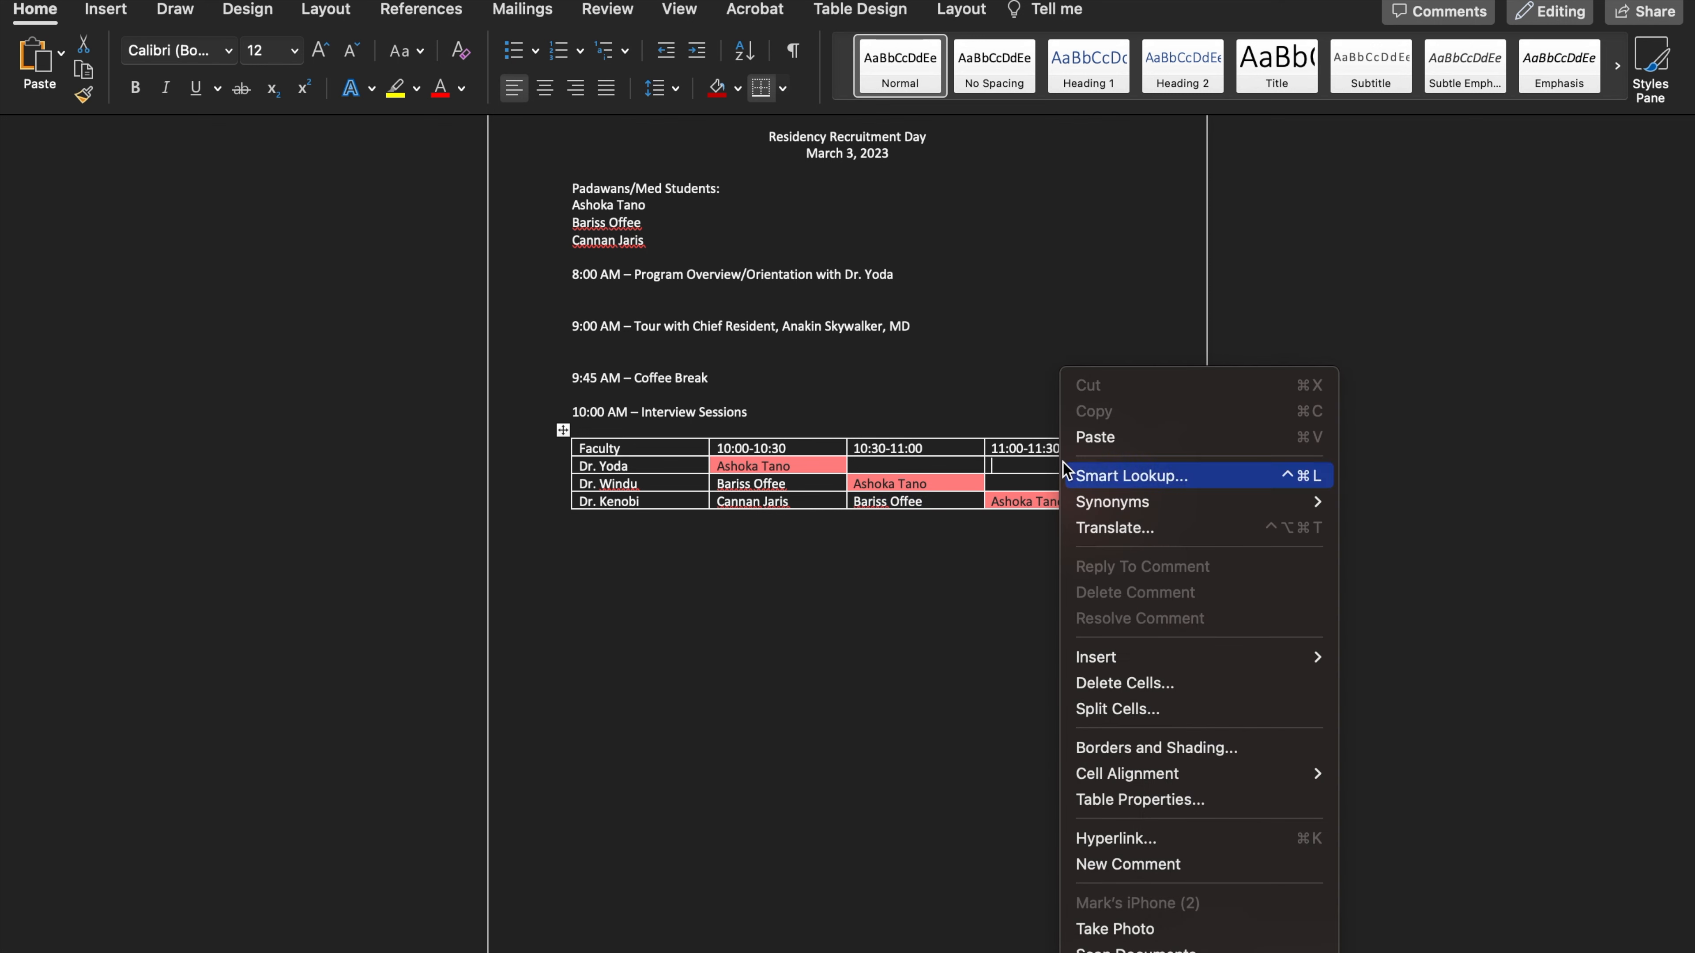
left_click(1113, 439)
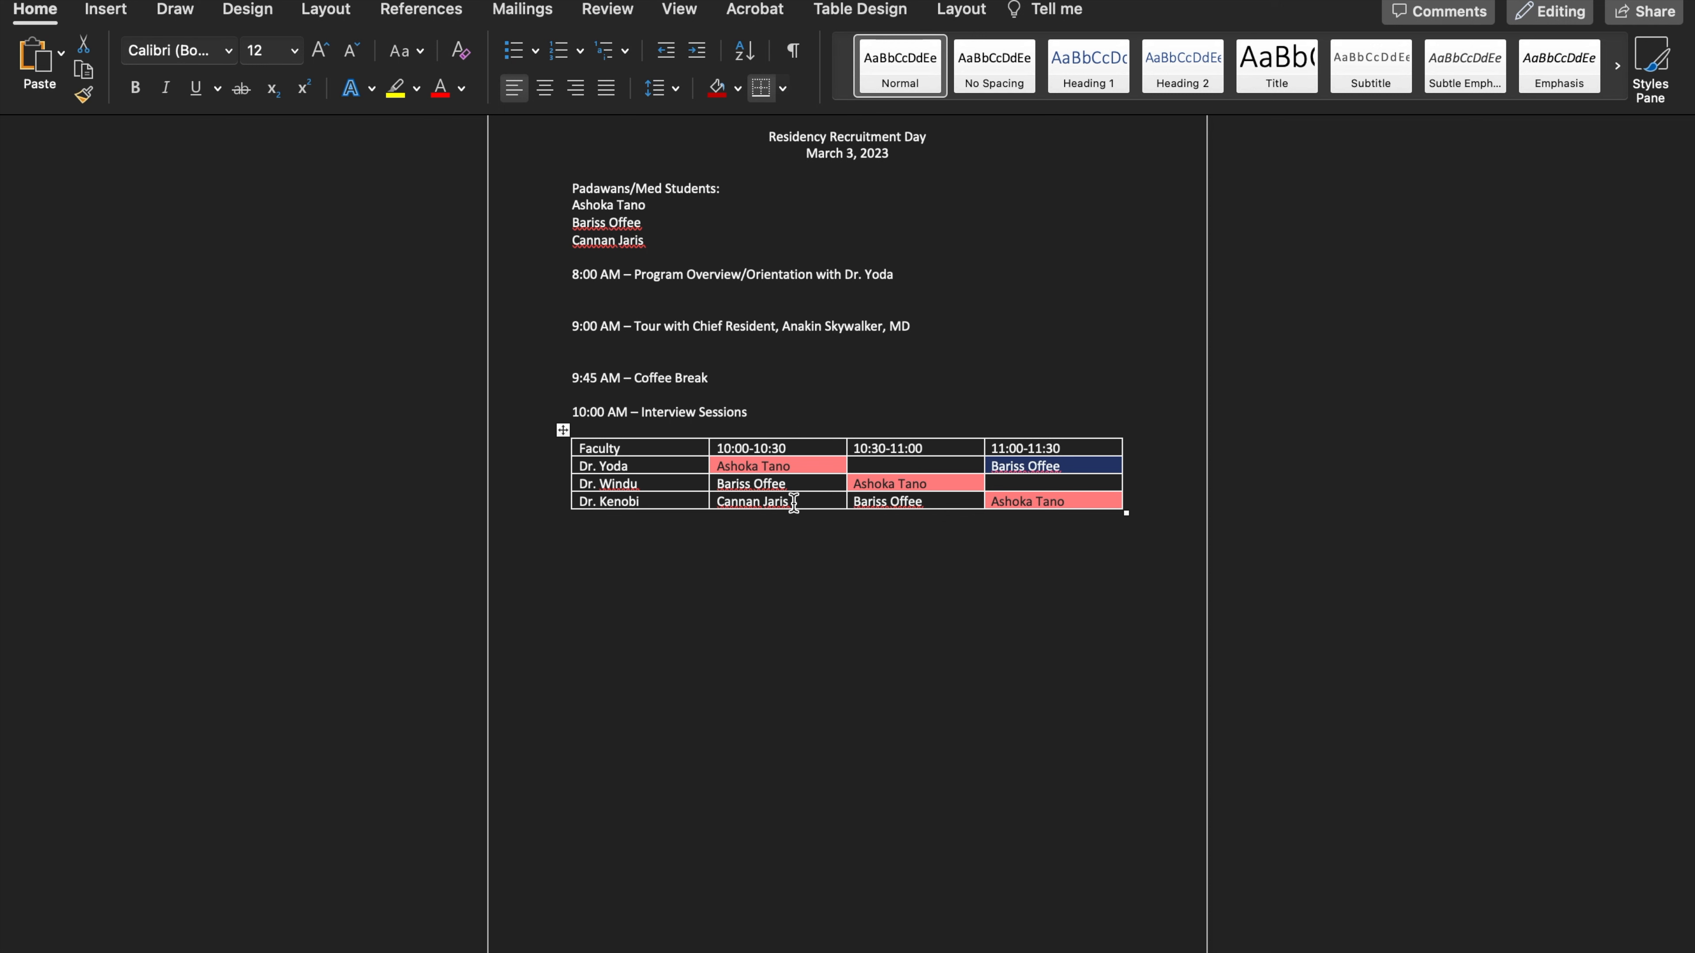
Copy the third student's name into the first faculty row's 10:30-11:00 cell and the second faculty row's 11:00-11:30 cell
scroll(793, 503, "down", 1)
scroll(797, 496, "up", 1)
scroll(797, 494, "down", 1)
left_click_drag(794, 498, 733, 493)
right_click(735, 495)
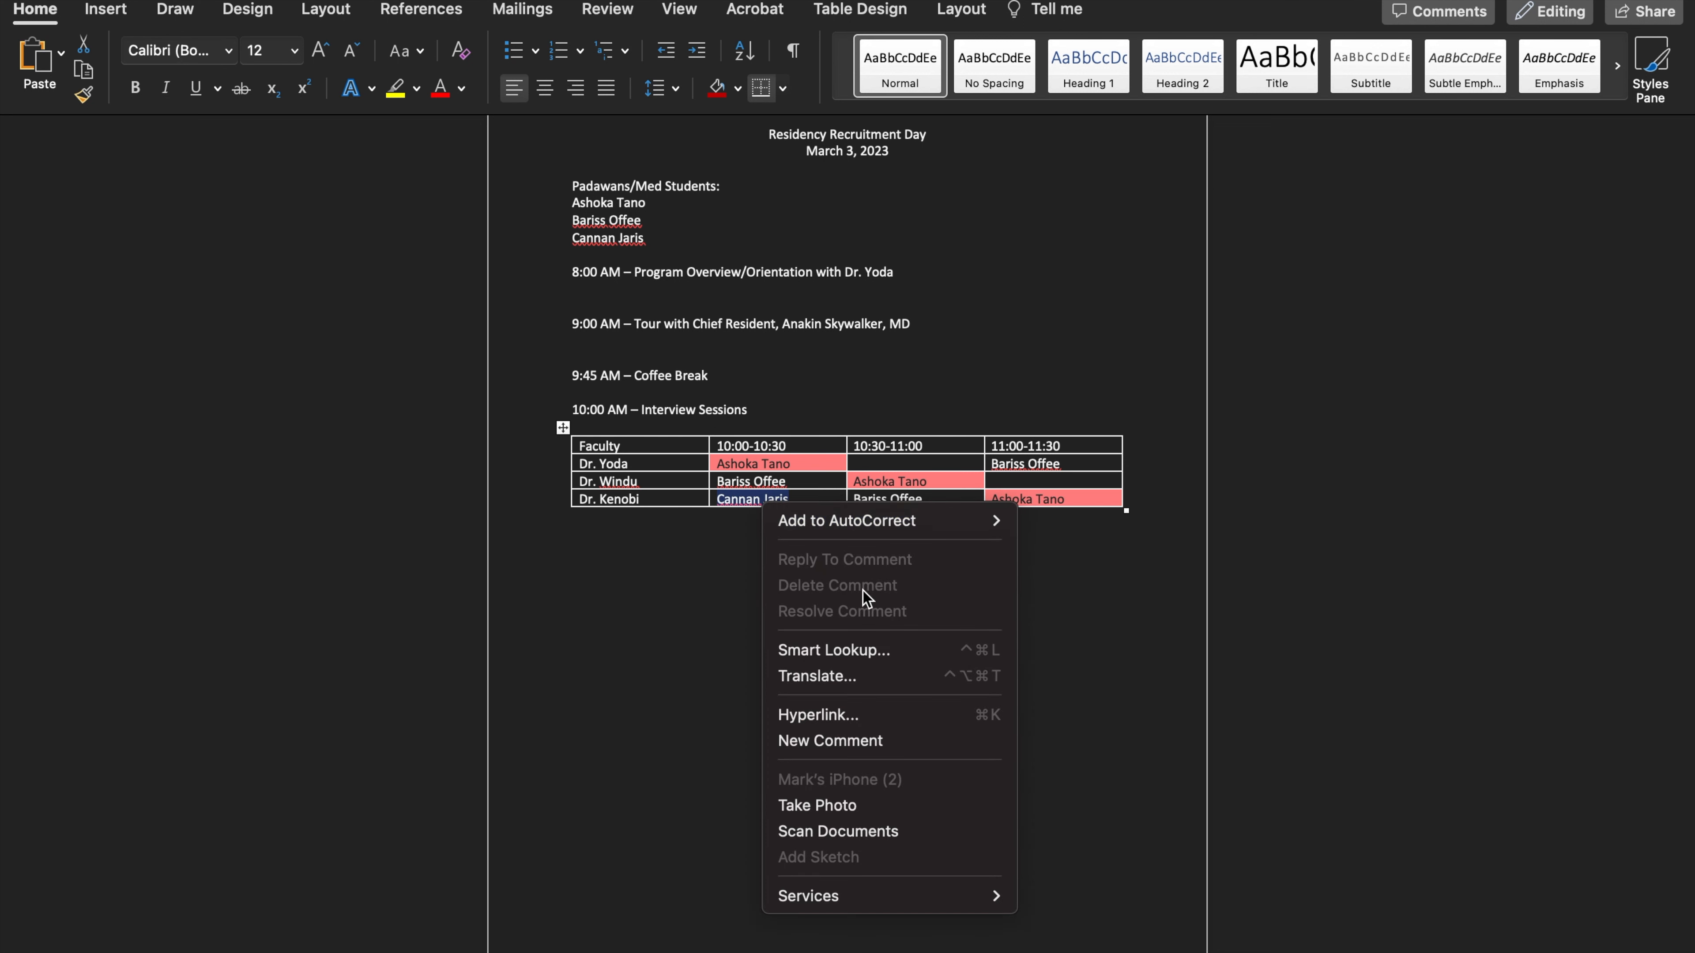
left_click(736, 500)
scroll(738, 499, "down", 1)
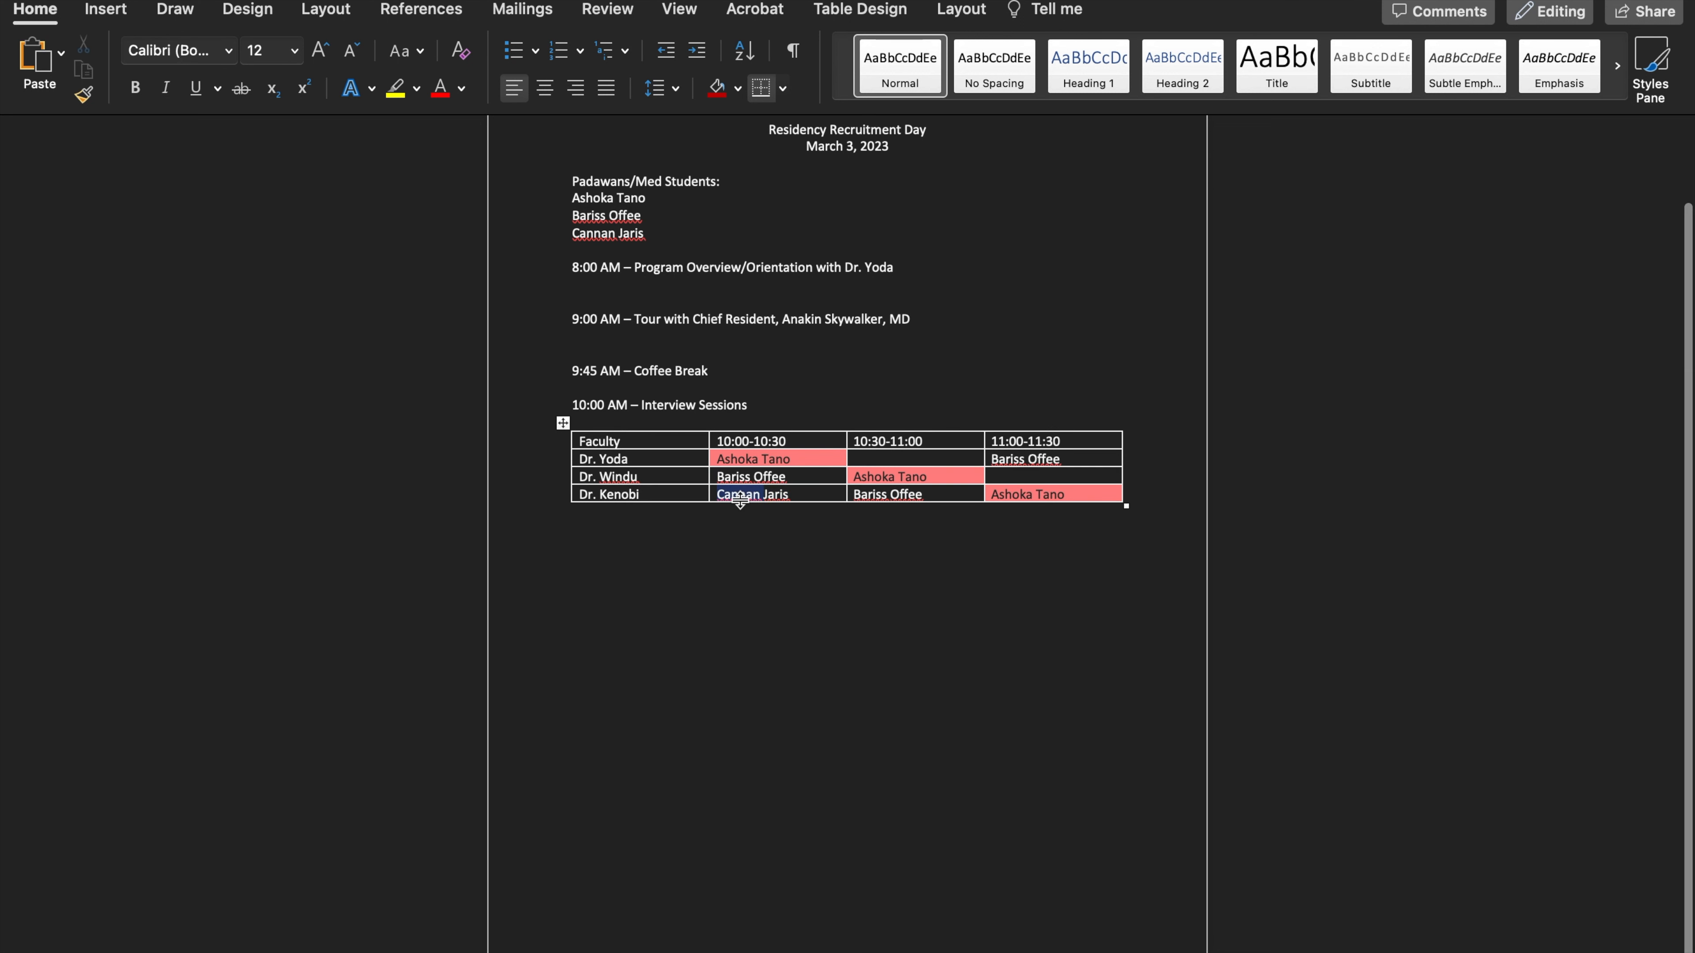
right_click(740, 498)
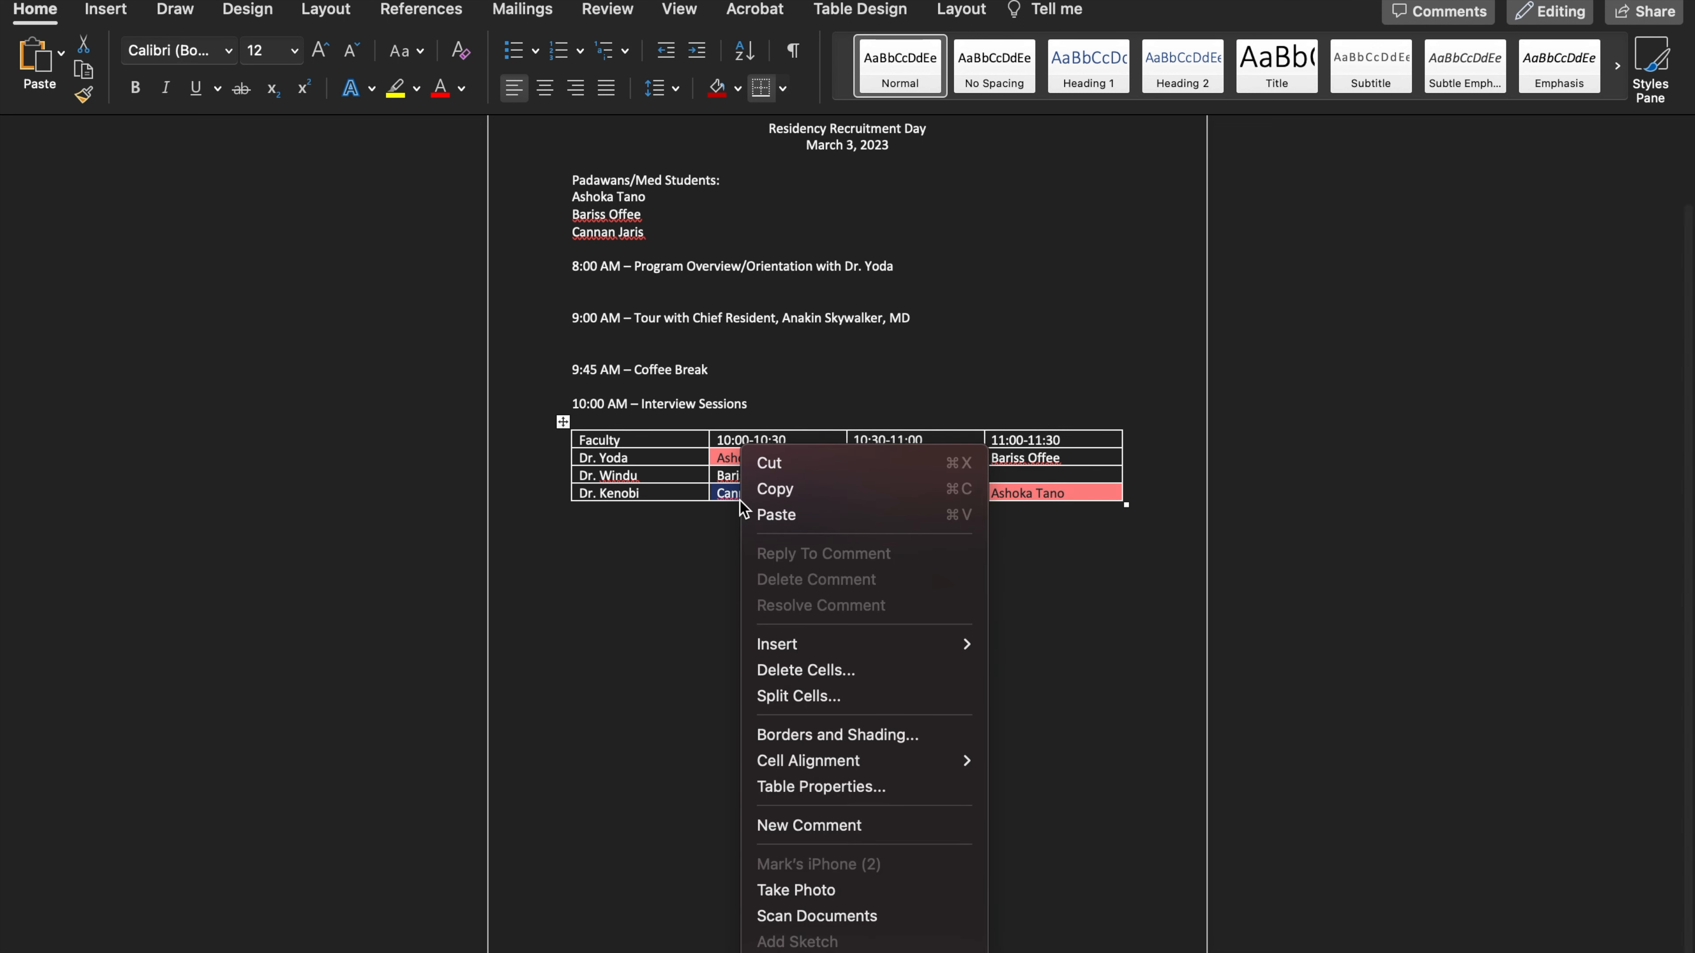
left_click(779, 495)
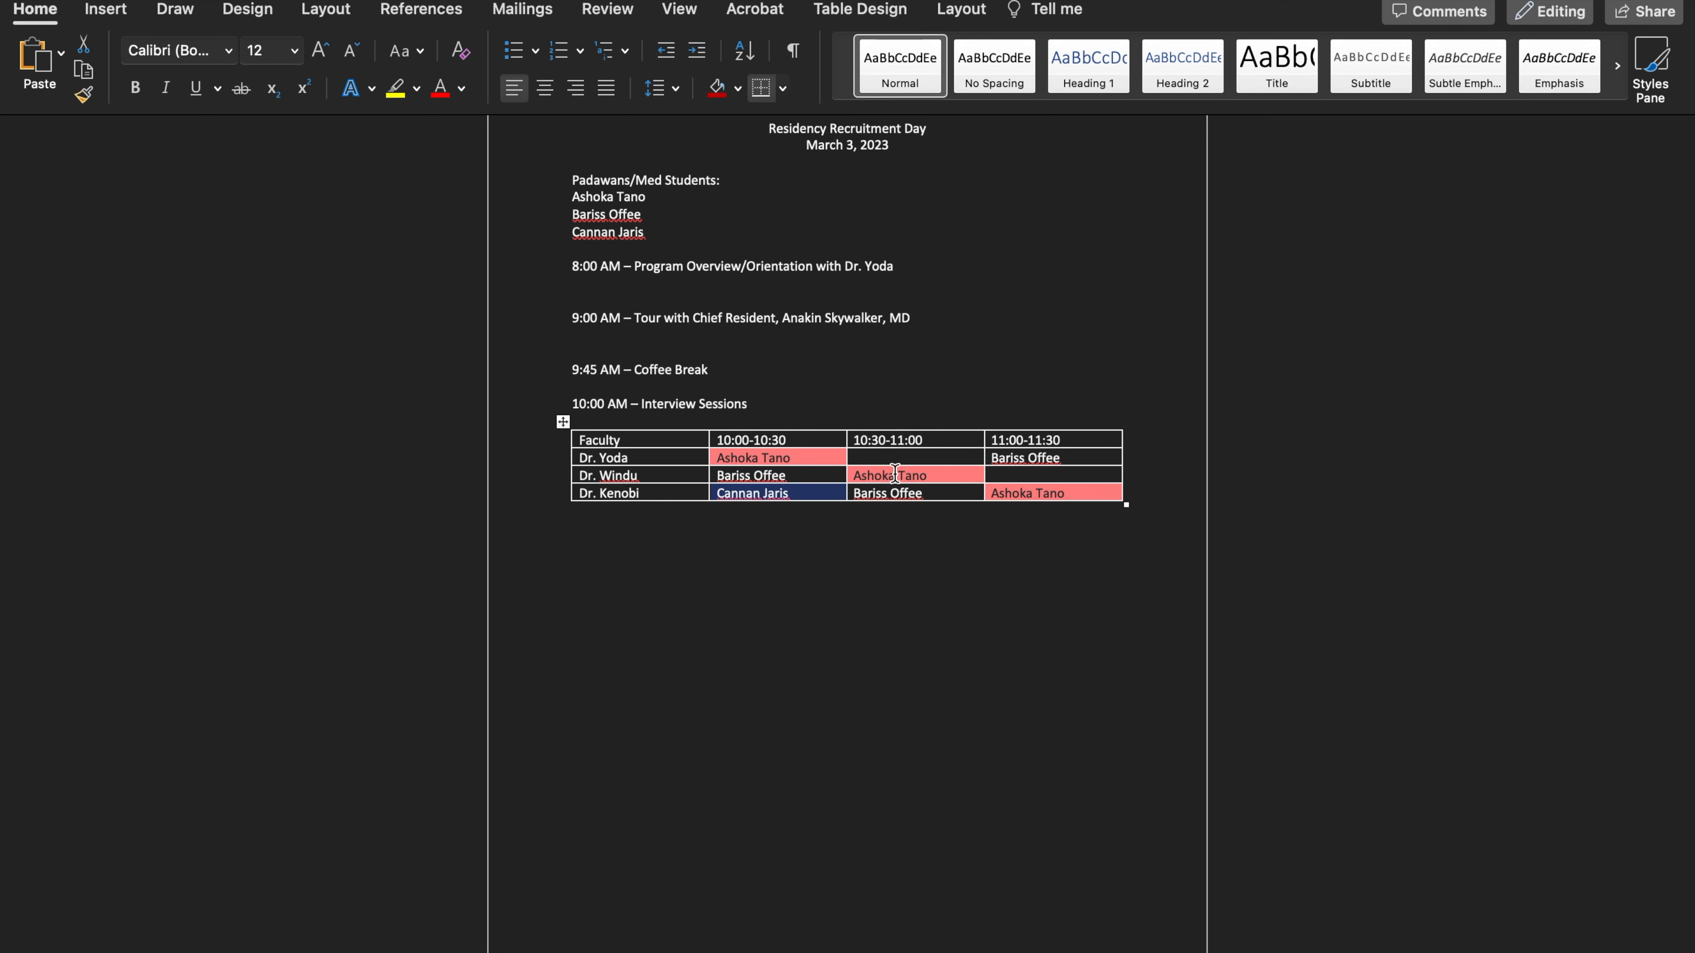
right_click(902, 458)
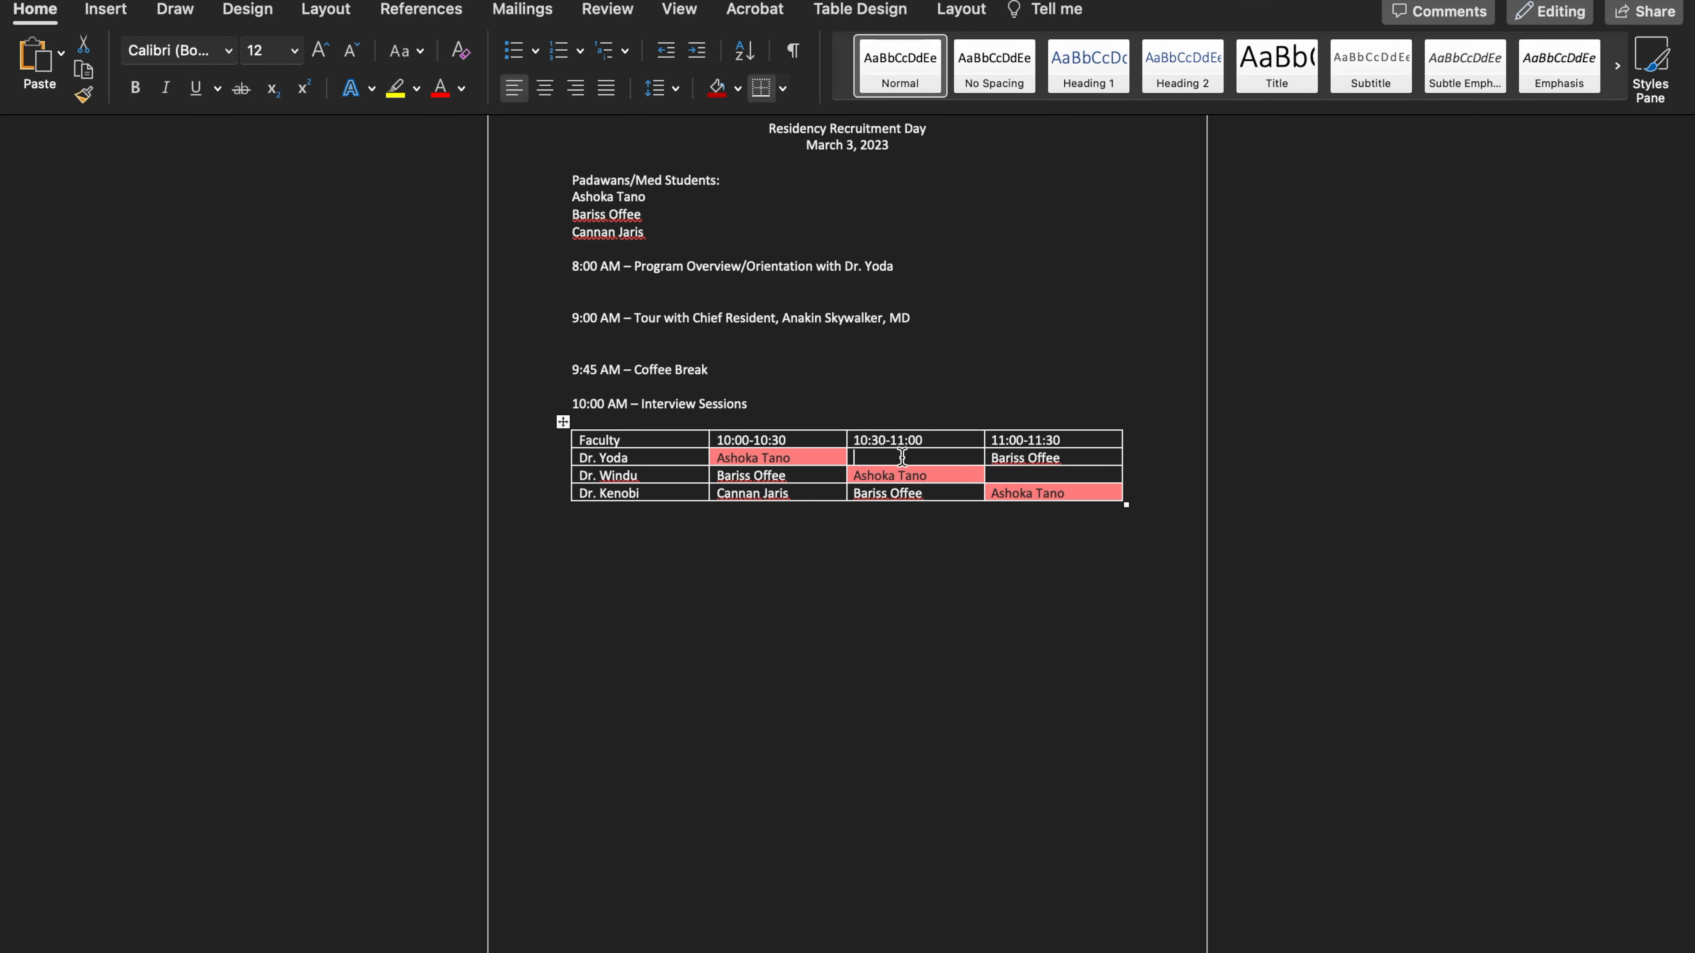
right_click(1046, 478)
left_click(1081, 438)
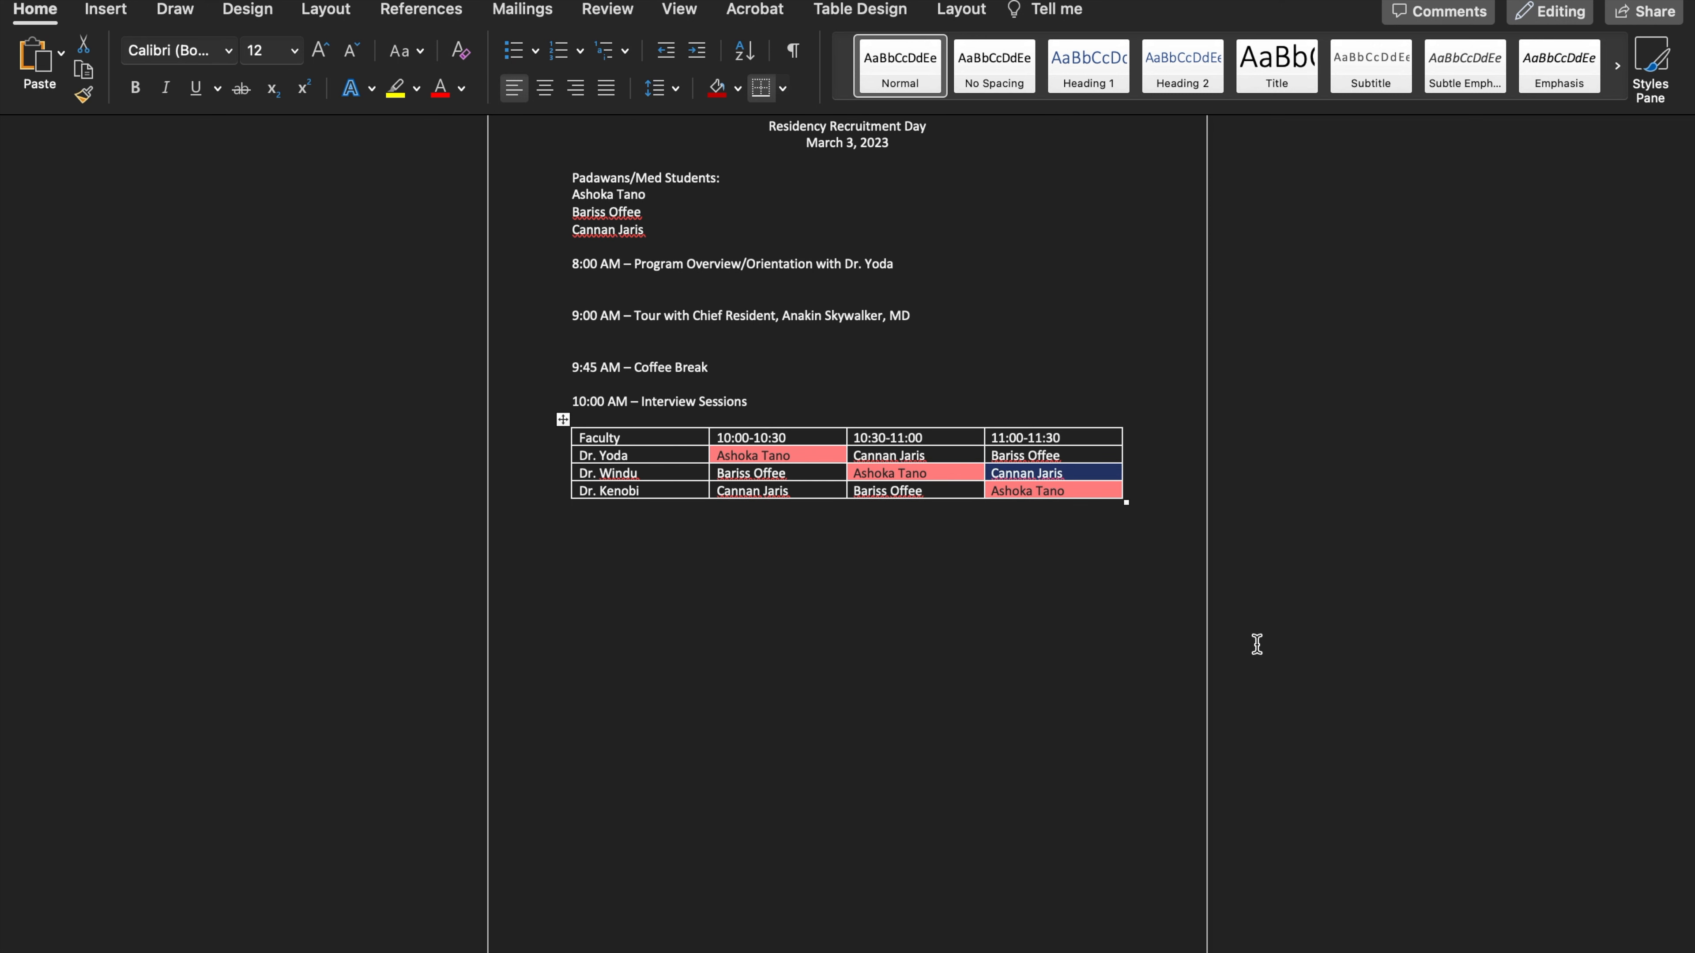
left_click(1257, 644)
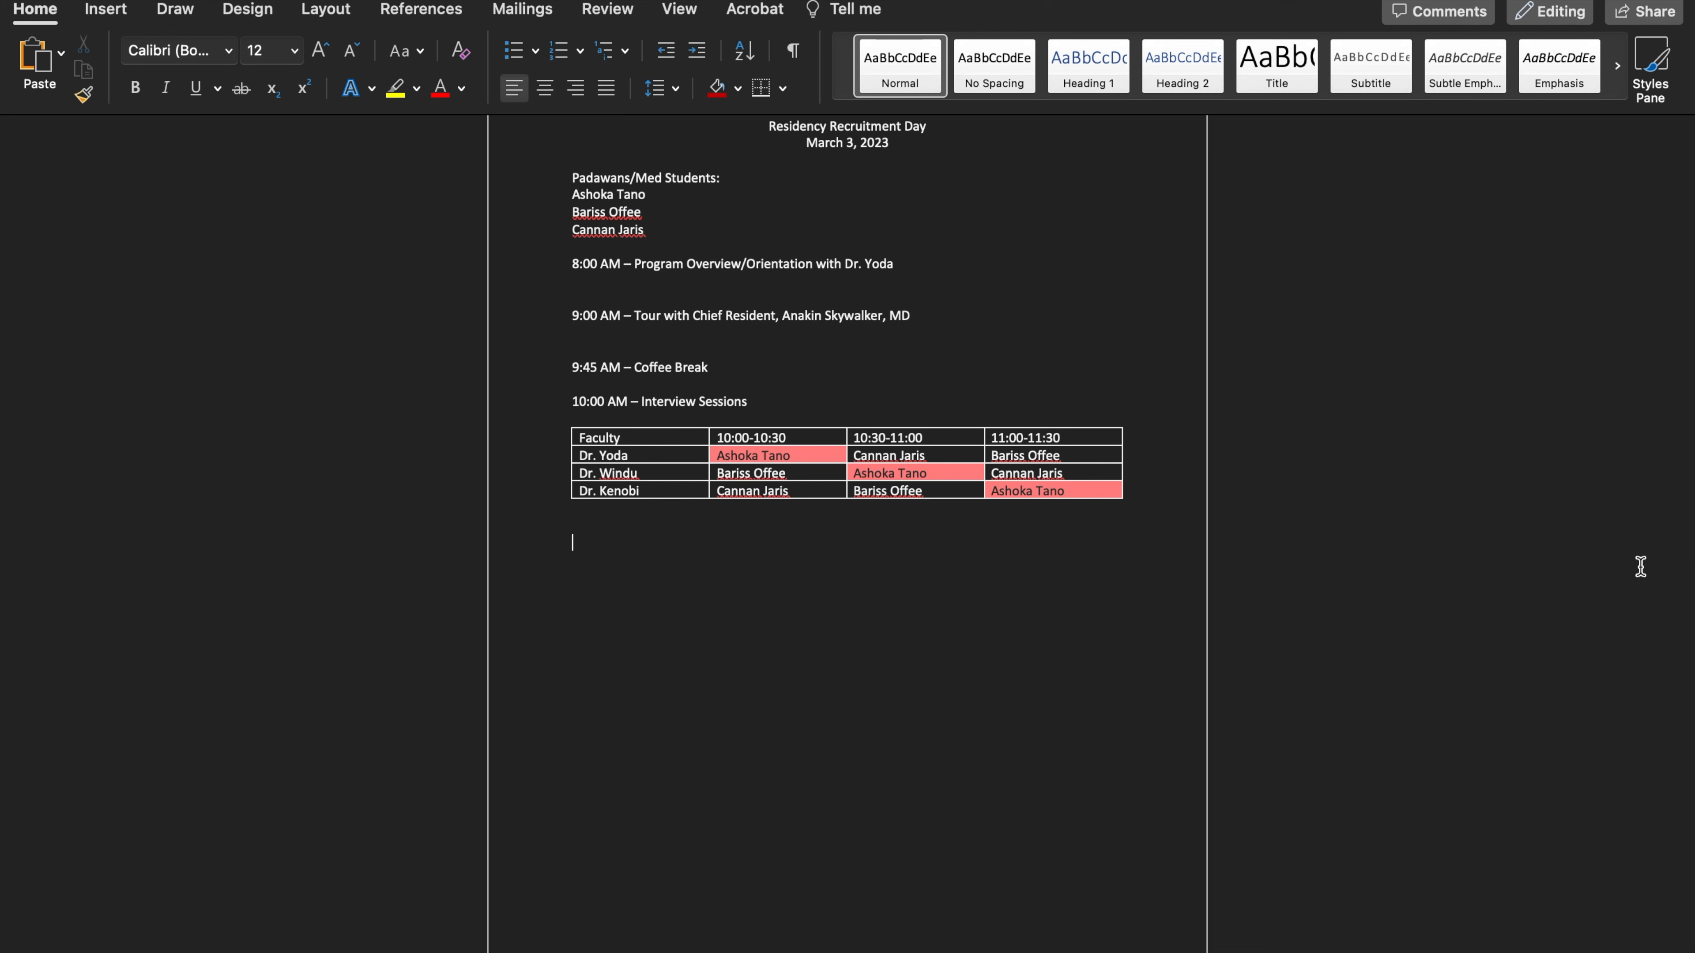
Shorten the interview slots in the header row to 10:00-10:25, 10:30-10:55 and 11:00-11:25
left_click(800, 441)
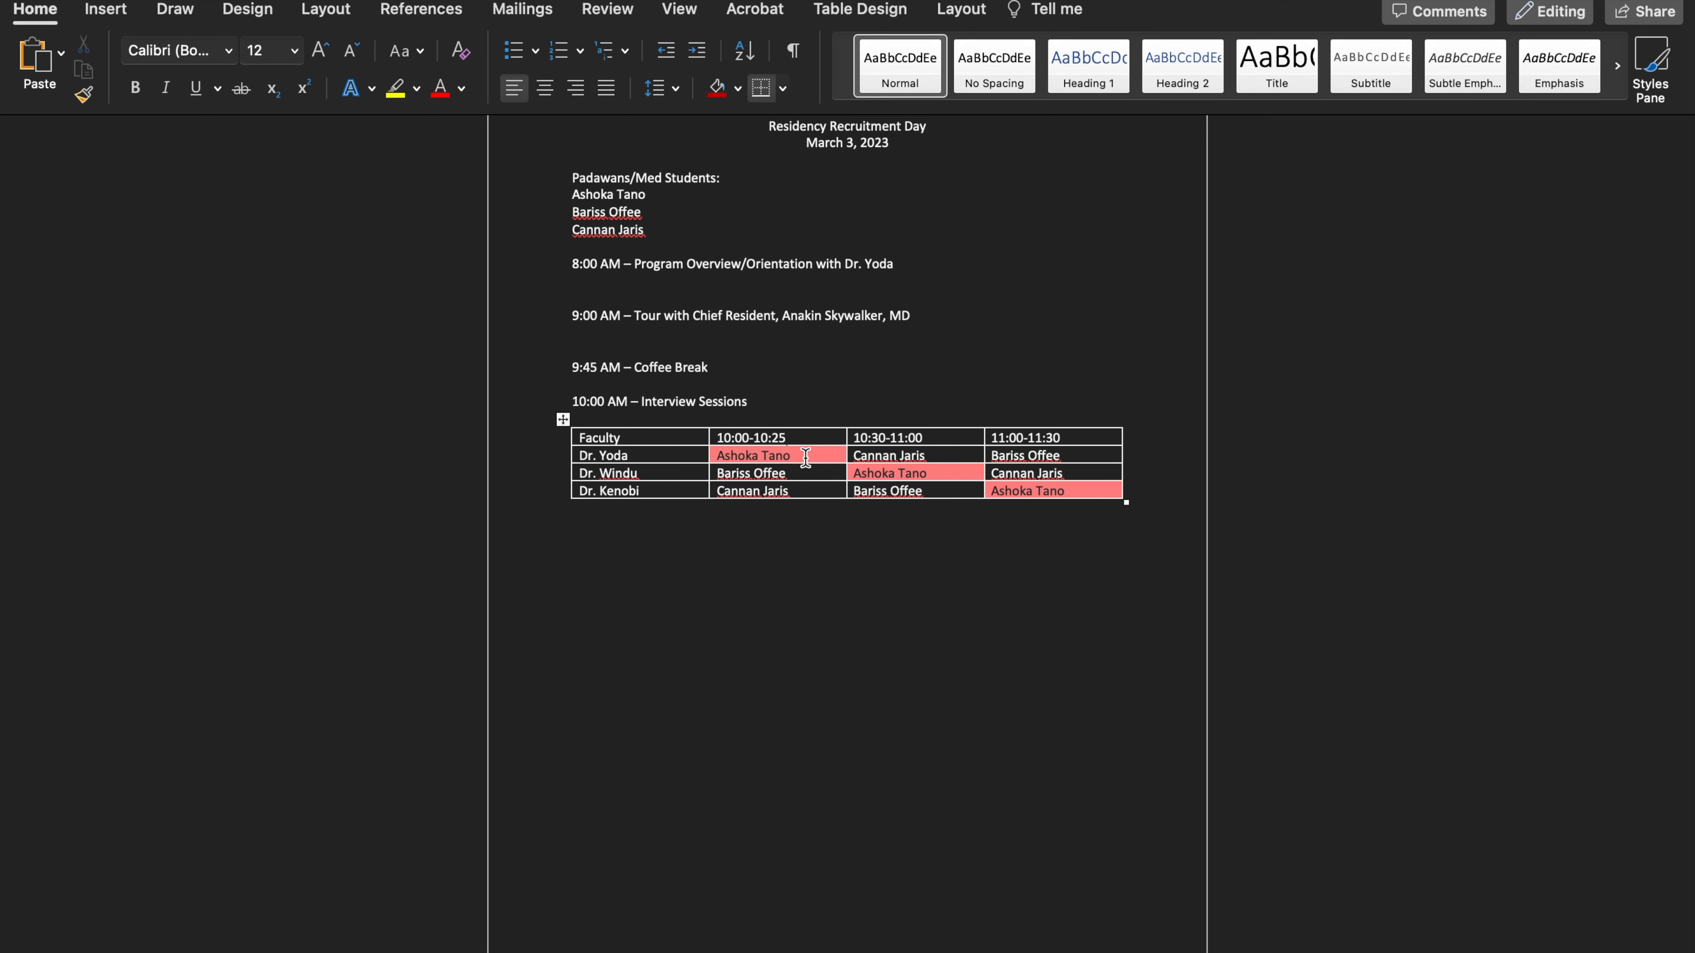
scroll(802, 438, "up", 1)
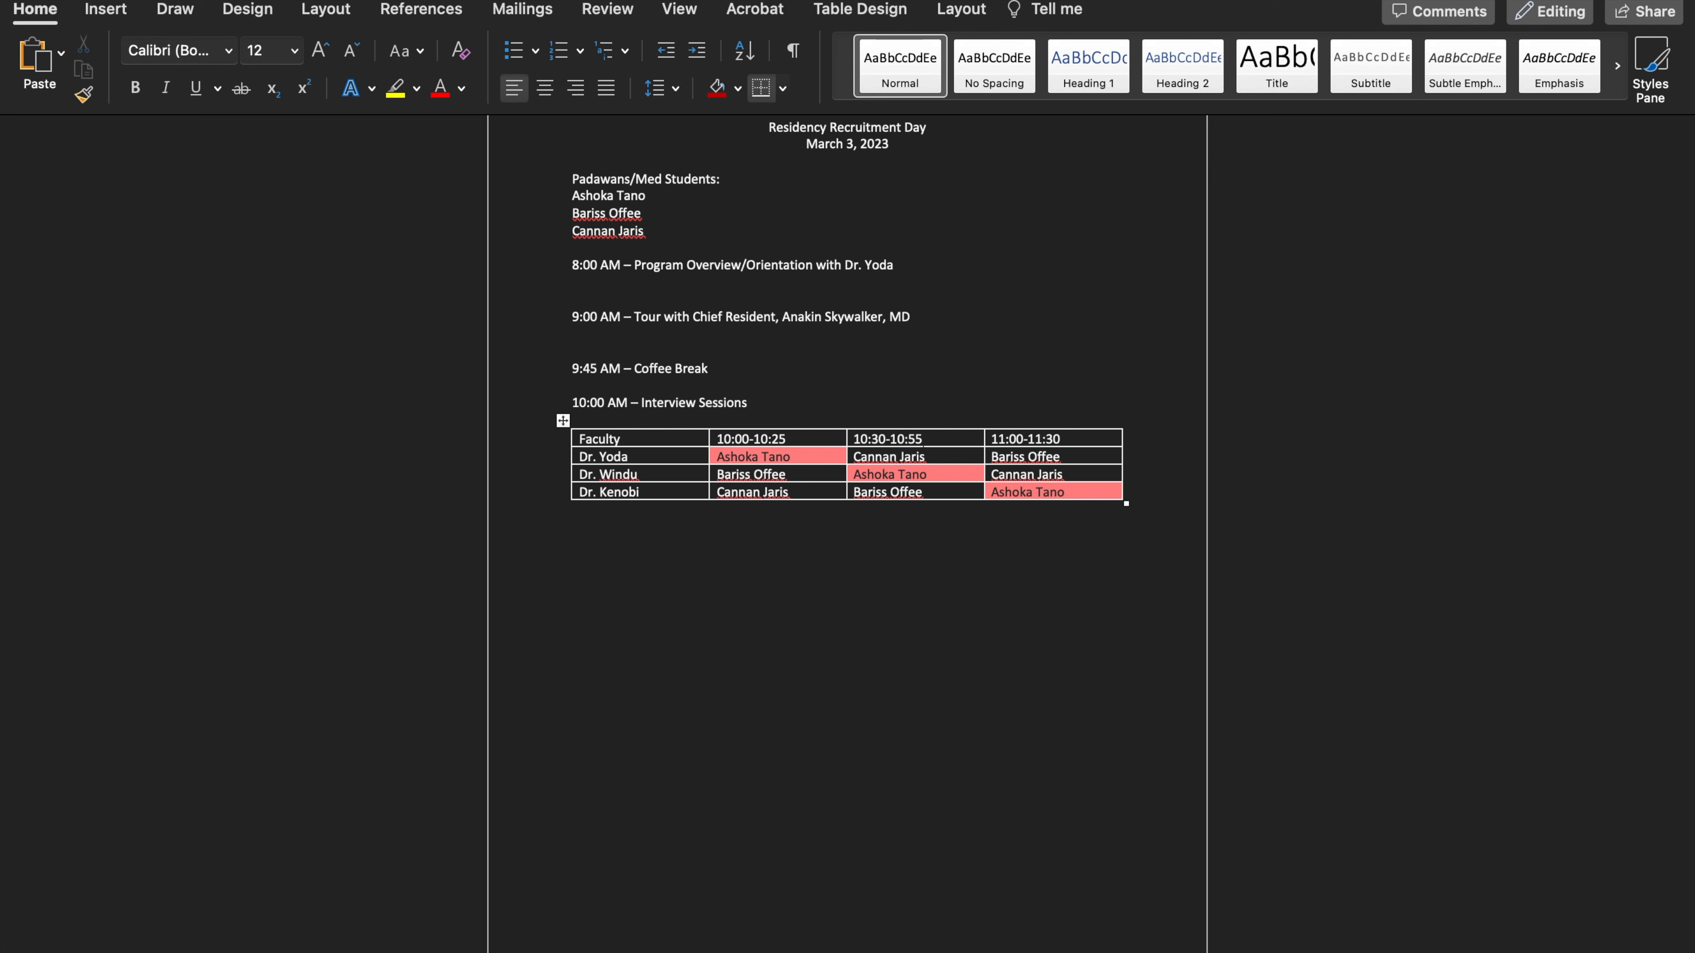
left_click(1062, 439)
key("BackSpace")
key("BackSpace")
type("25")
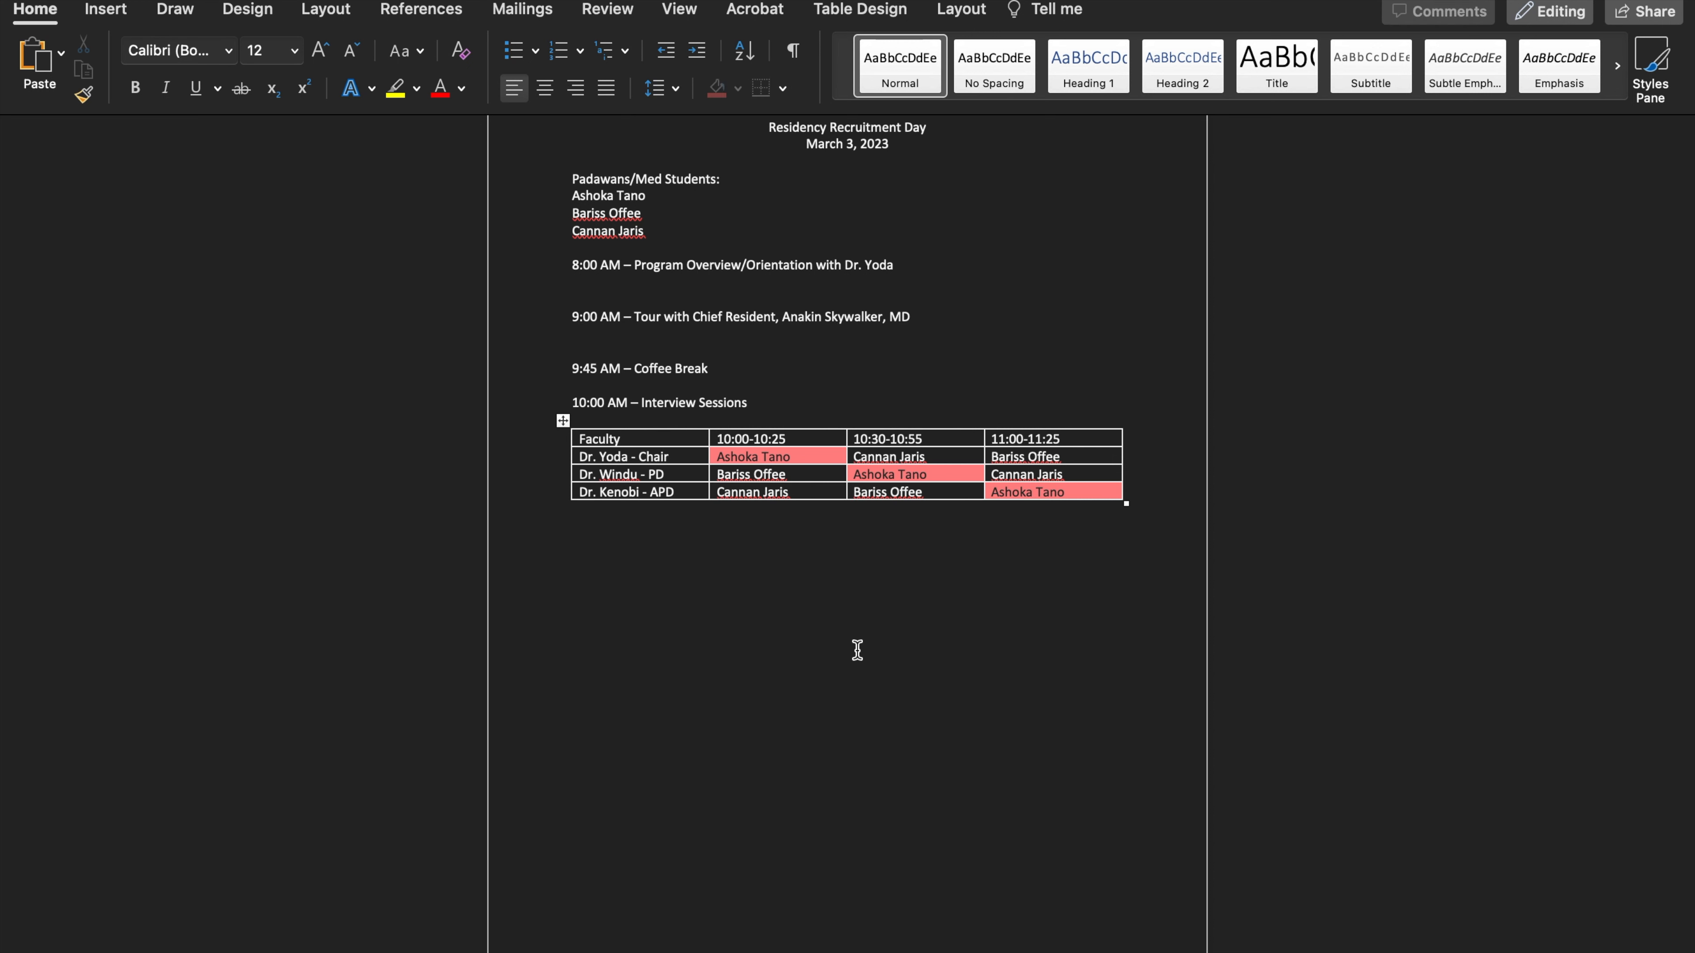
Append the roles Chair, PD and APD to the three faculty entries in order, and undo the extra blank row
key("Tab")
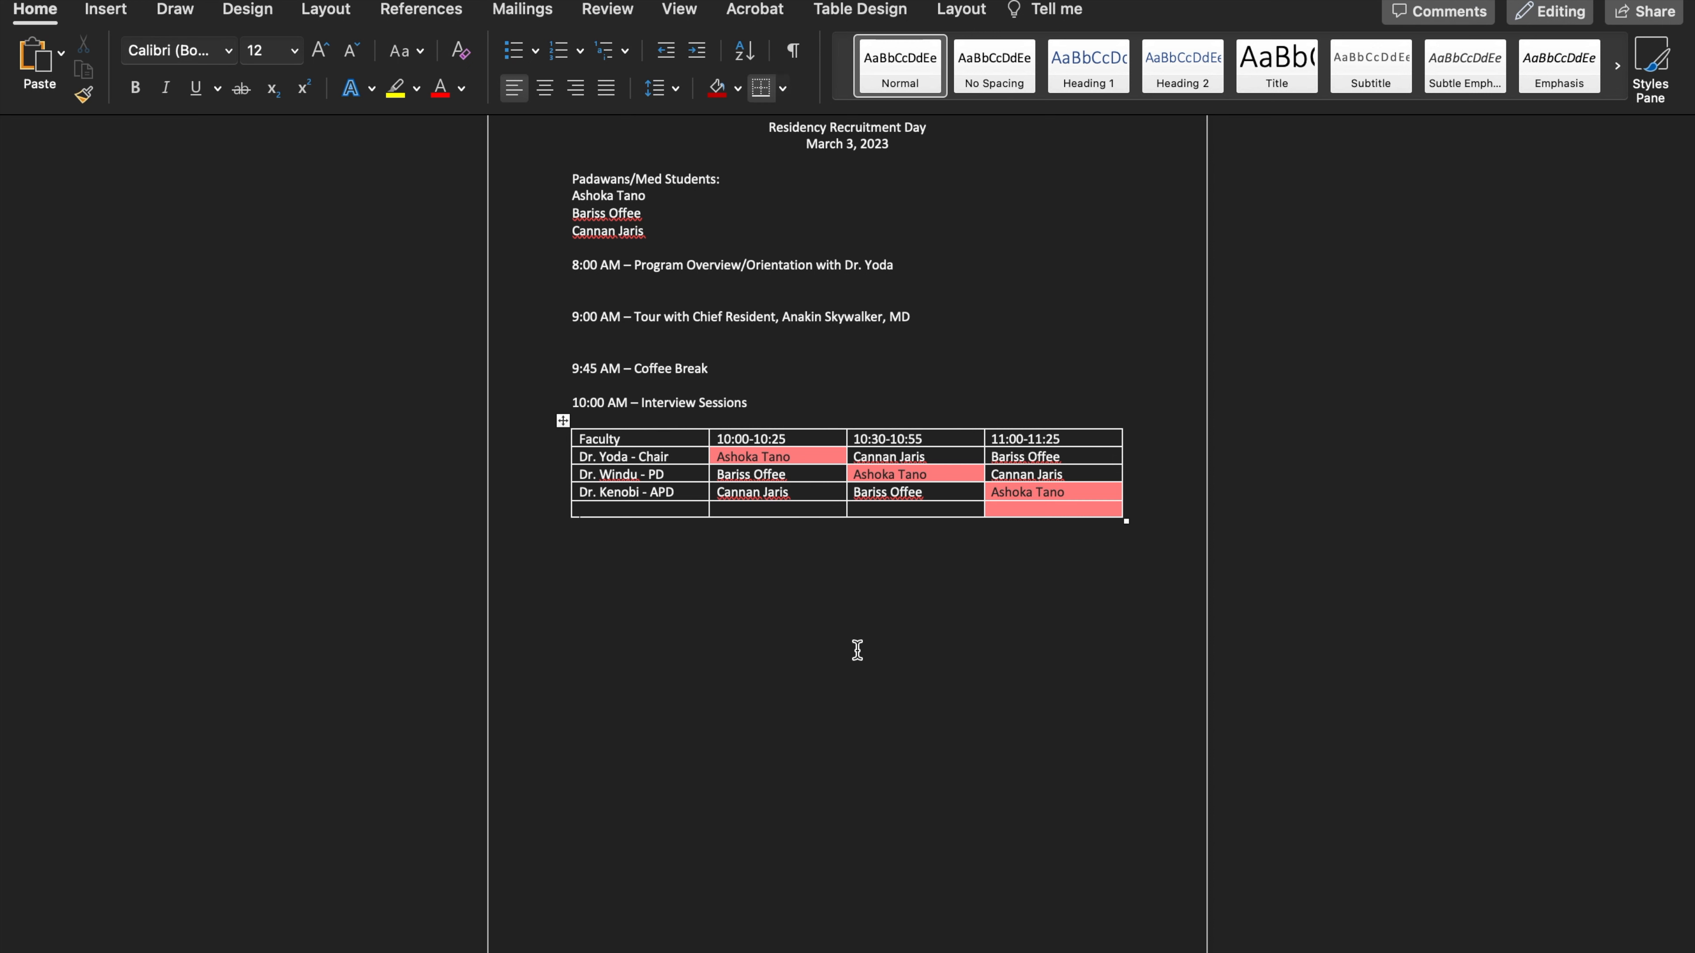
key("super+z")
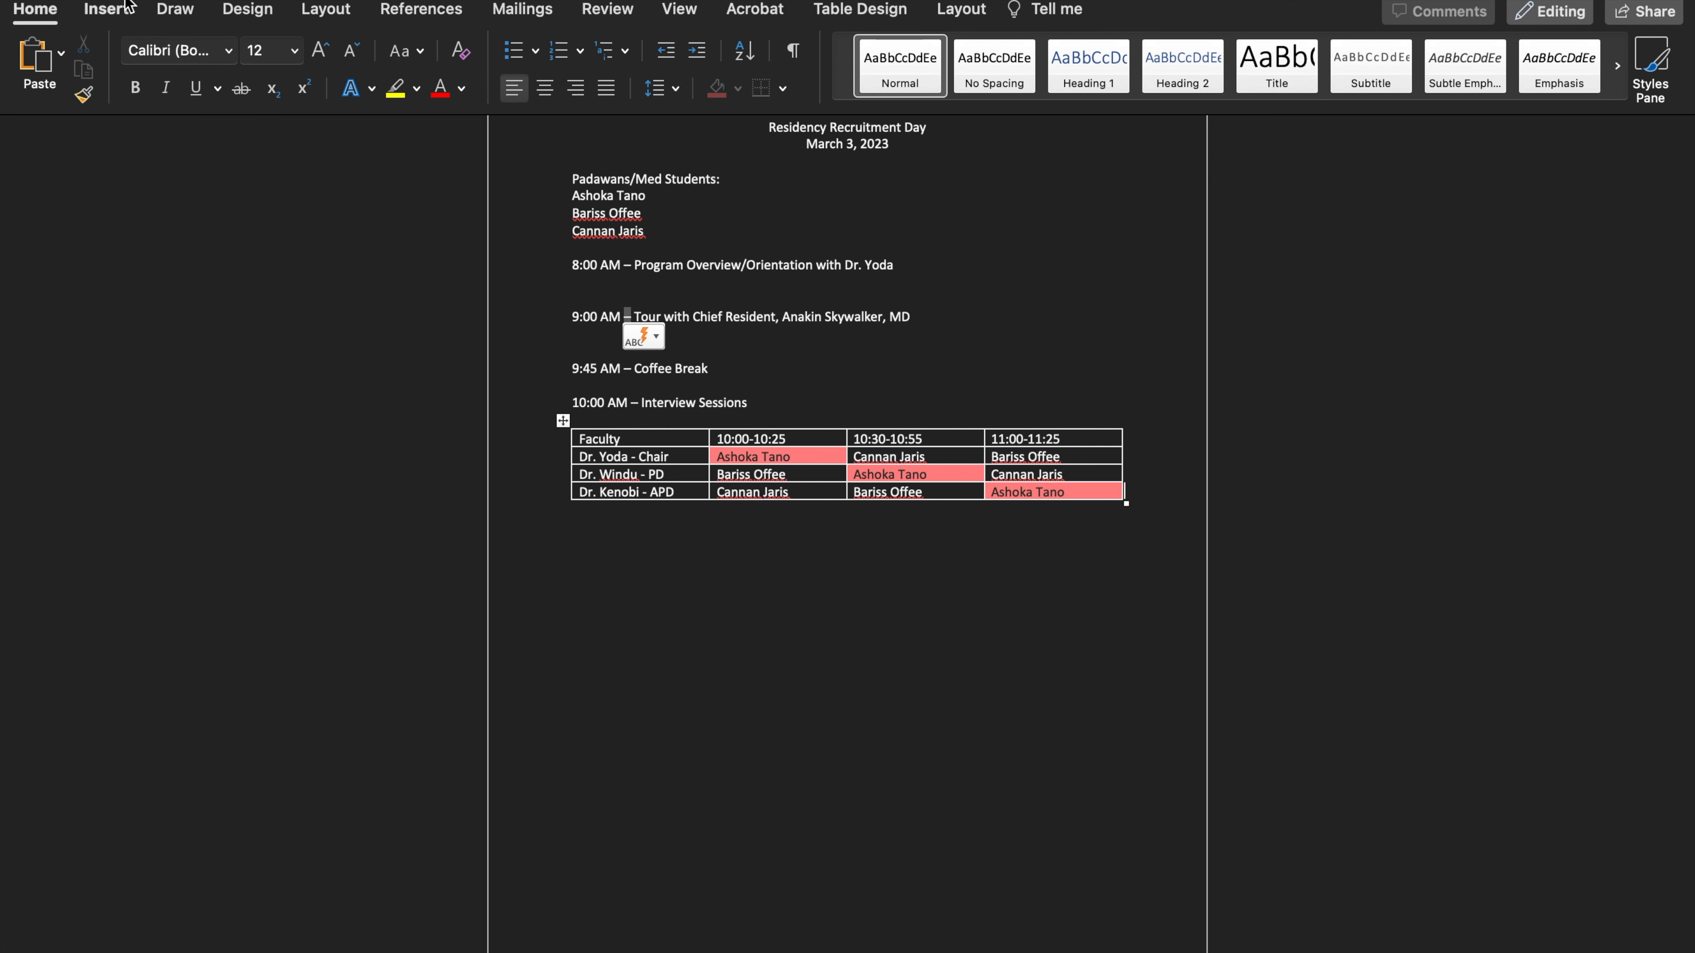
Insert a second table with four columns and three rows below the interview schedule
left_click(897, 680)
left_click(107, 12)
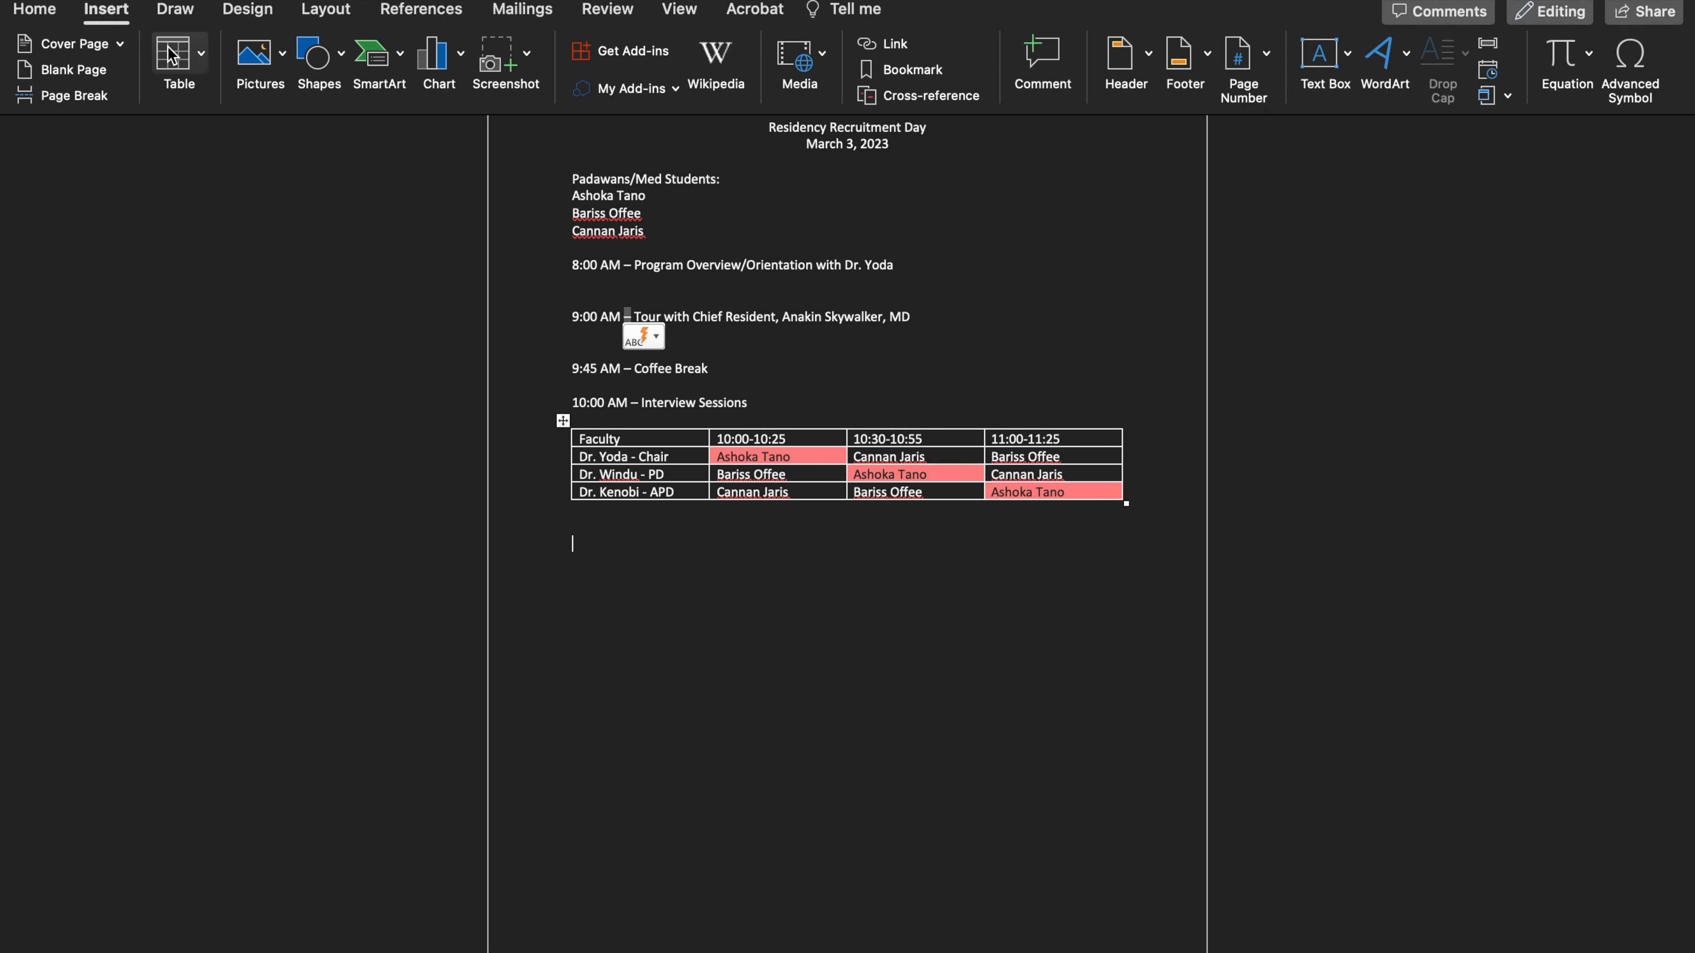
left_click(203, 66)
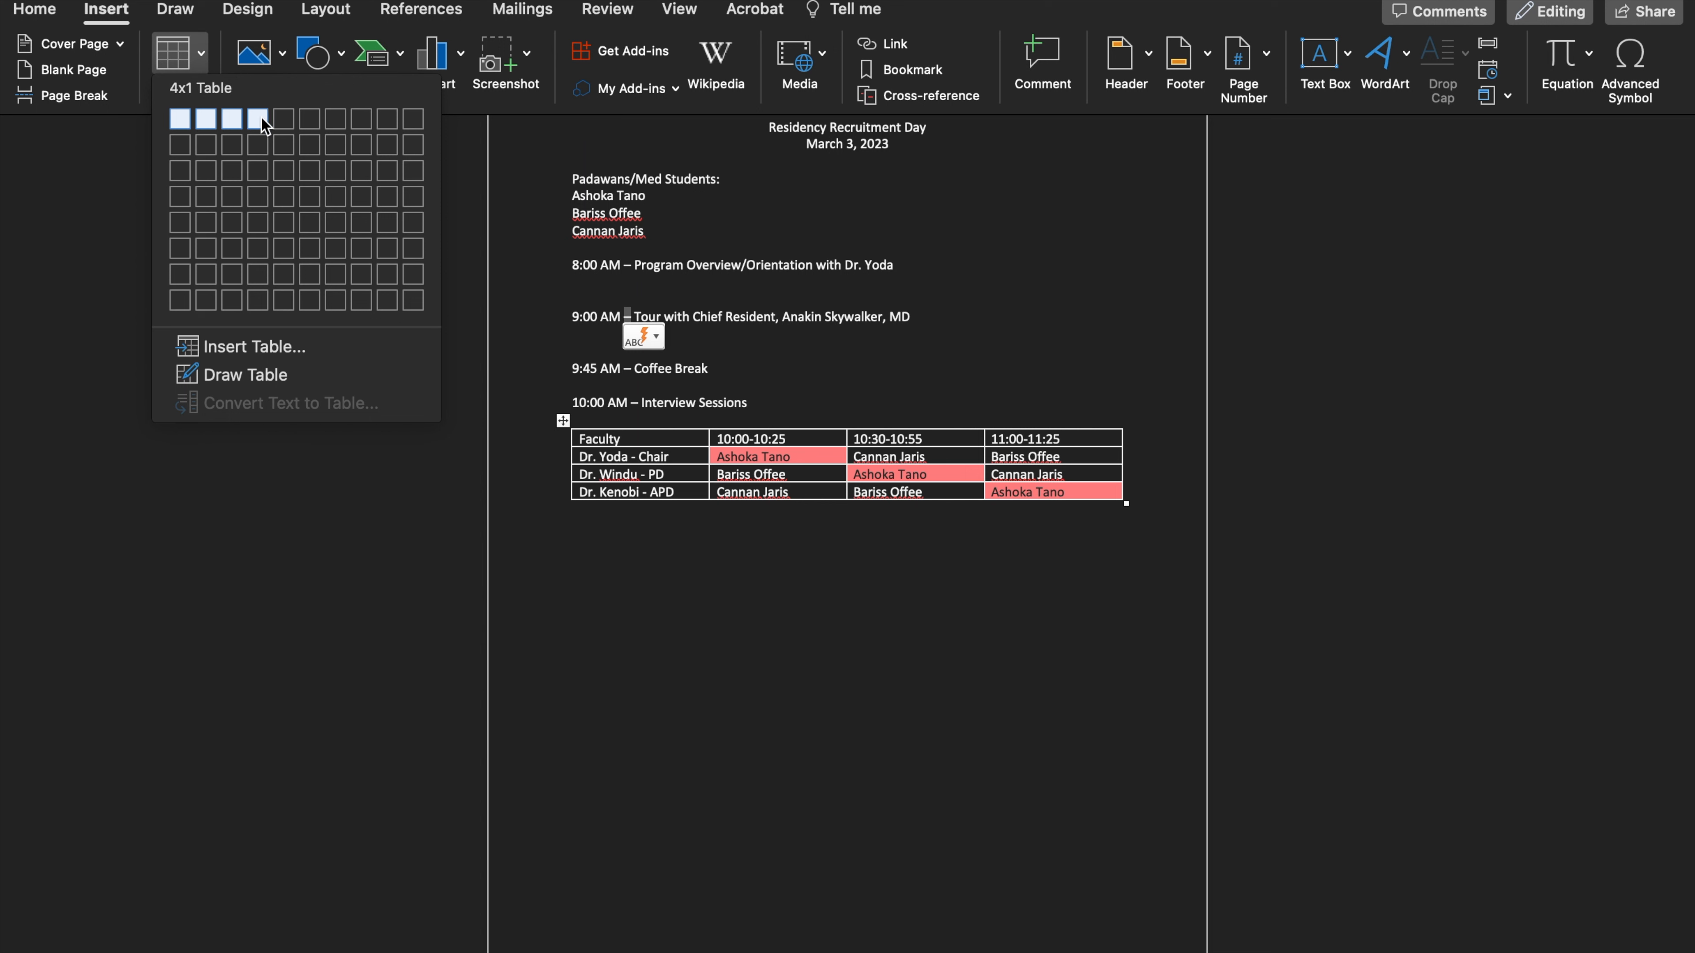
left_click(257, 162)
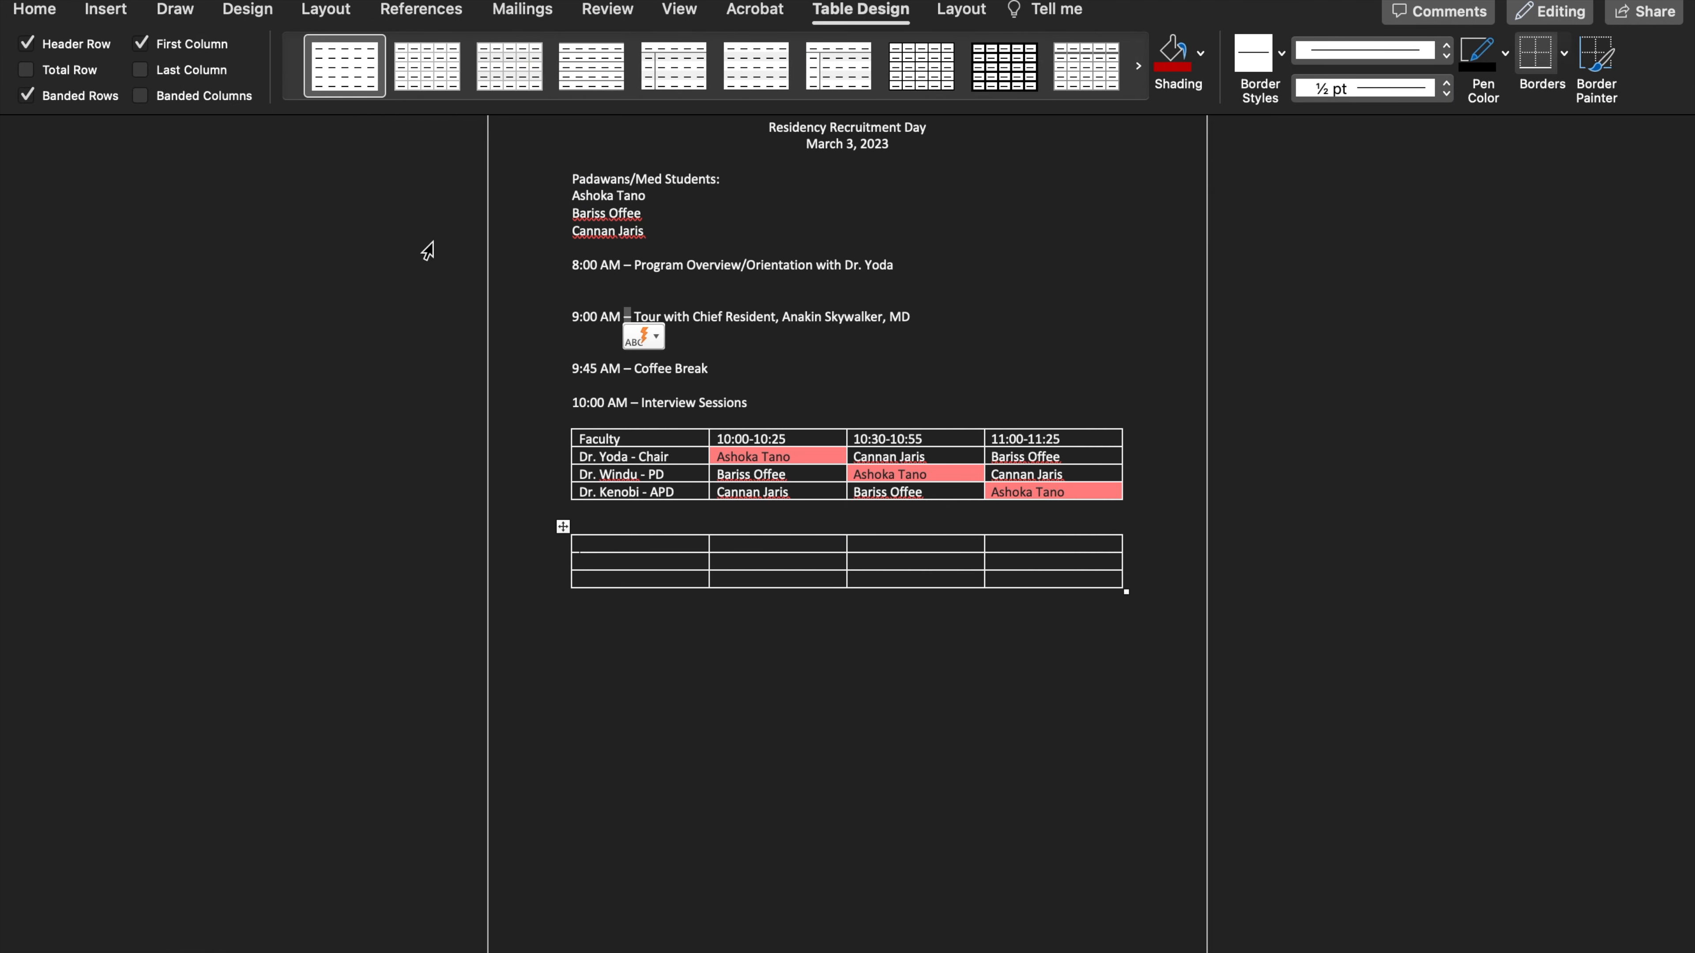
scroll(661, 548, "down", 1)
left_click_drag(581, 438, 887, 520)
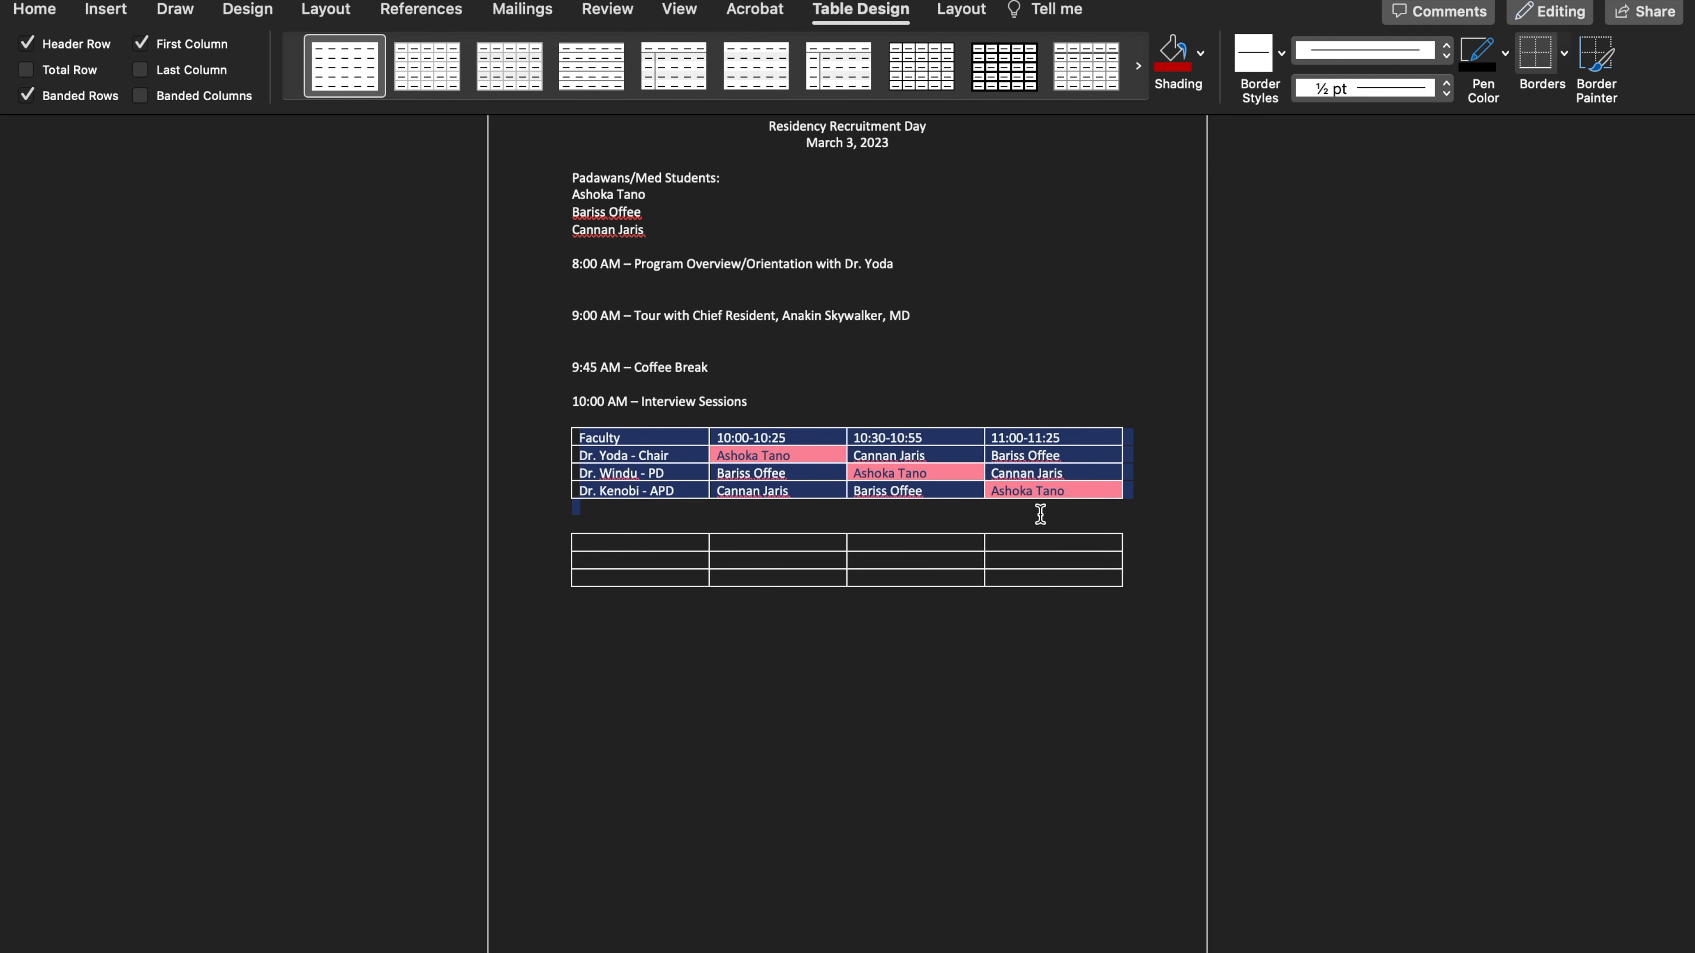
right_click(934, 461)
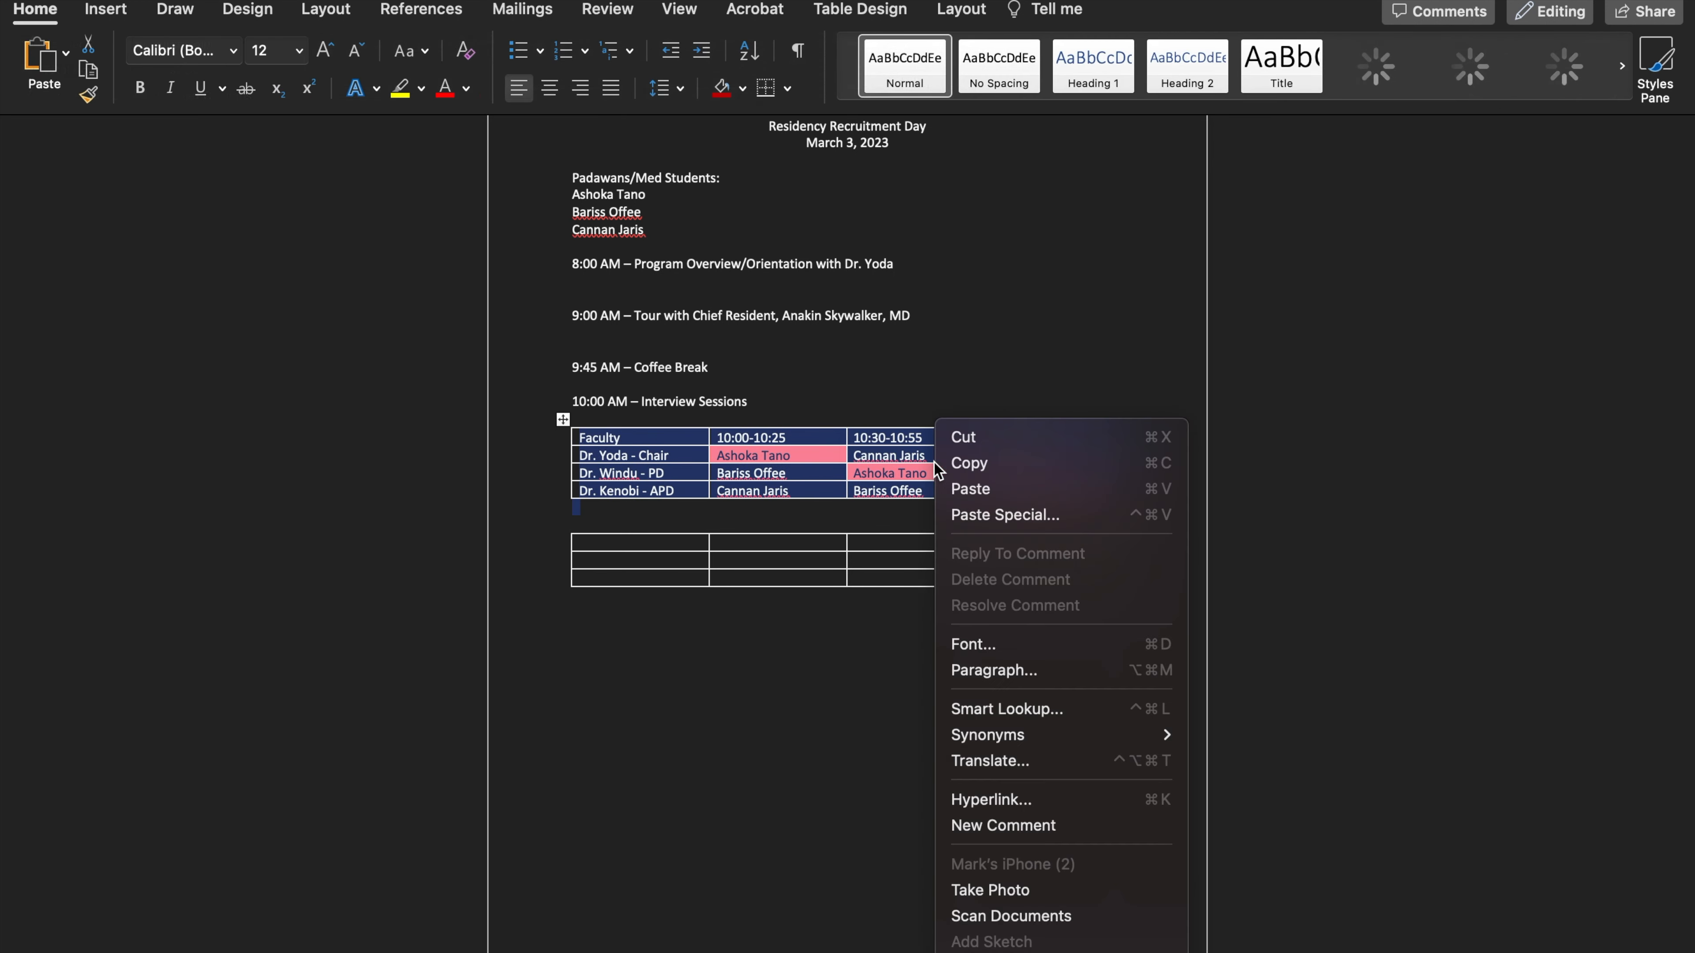
left_click(974, 463)
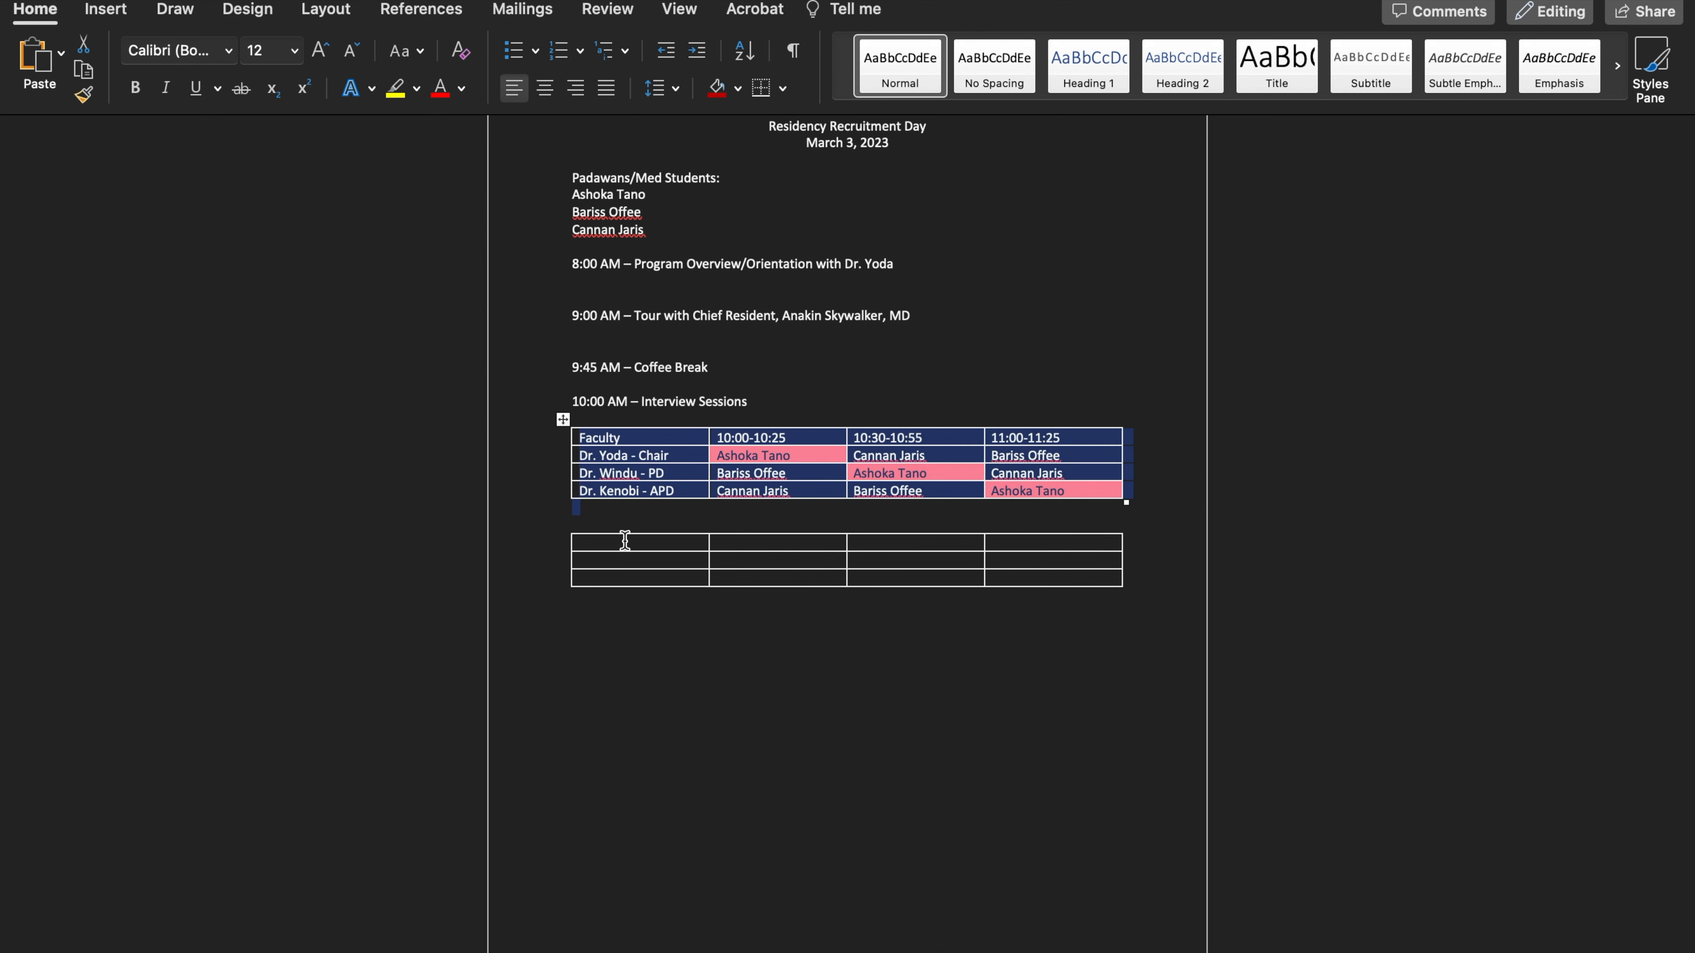
left_click(749, 479)
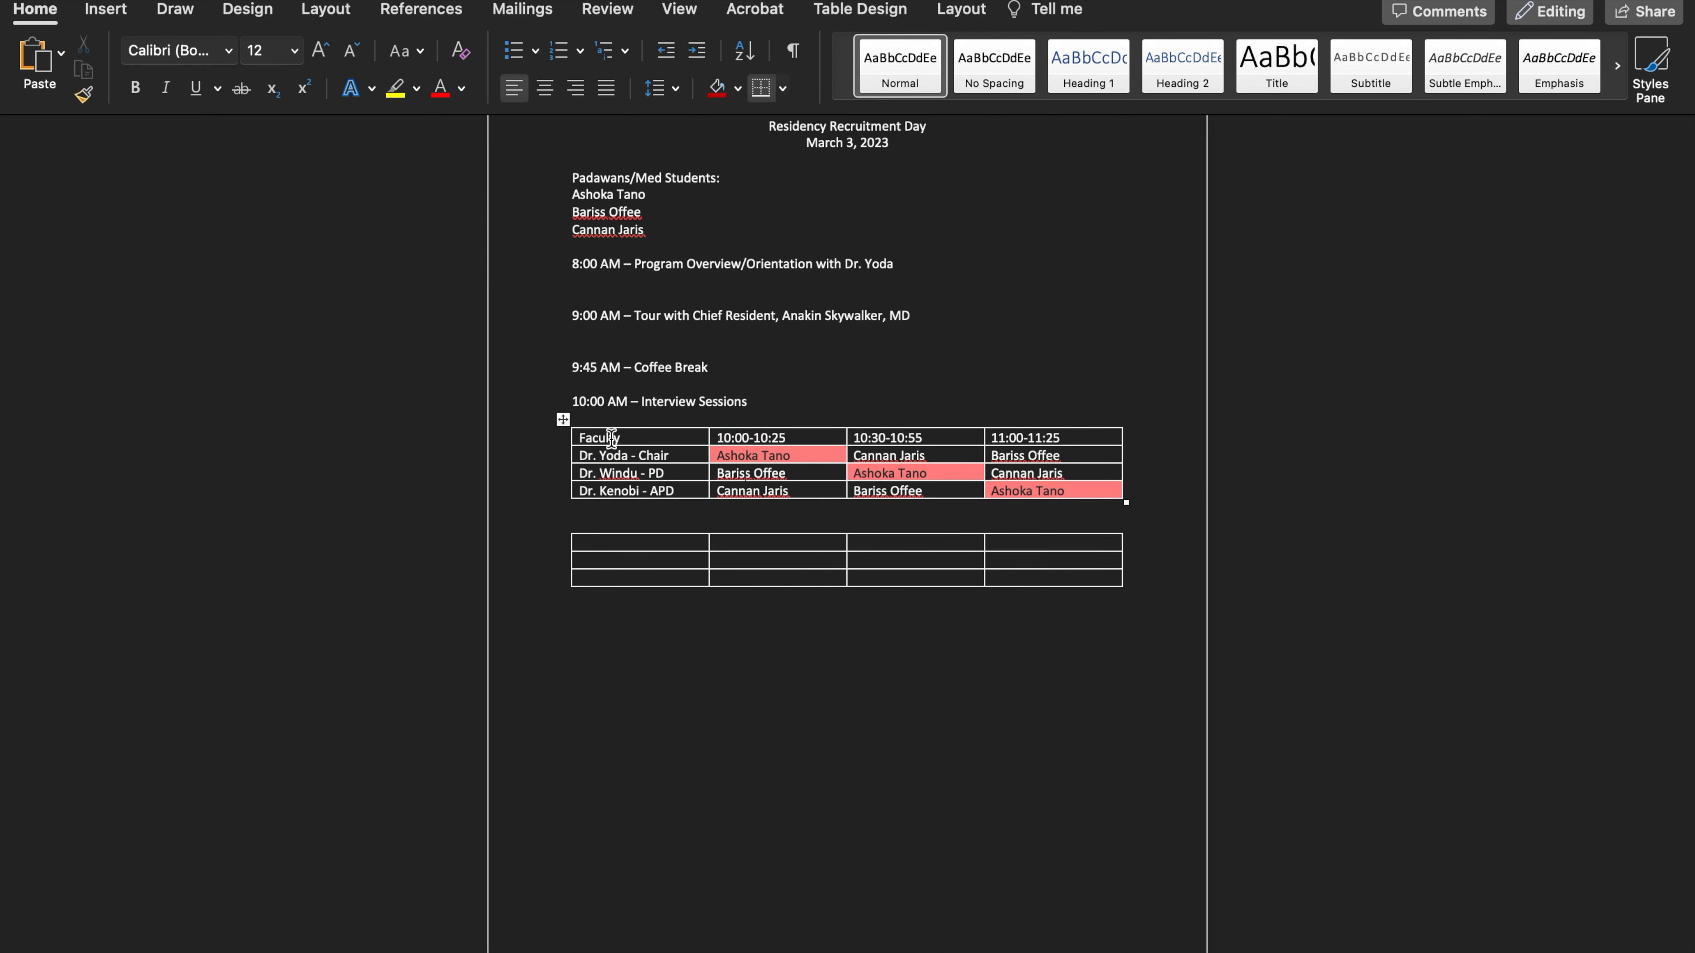
Copy the interview table's header row and first two faculty rows into the empty second table
left_click_drag(587, 439, 1098, 475)
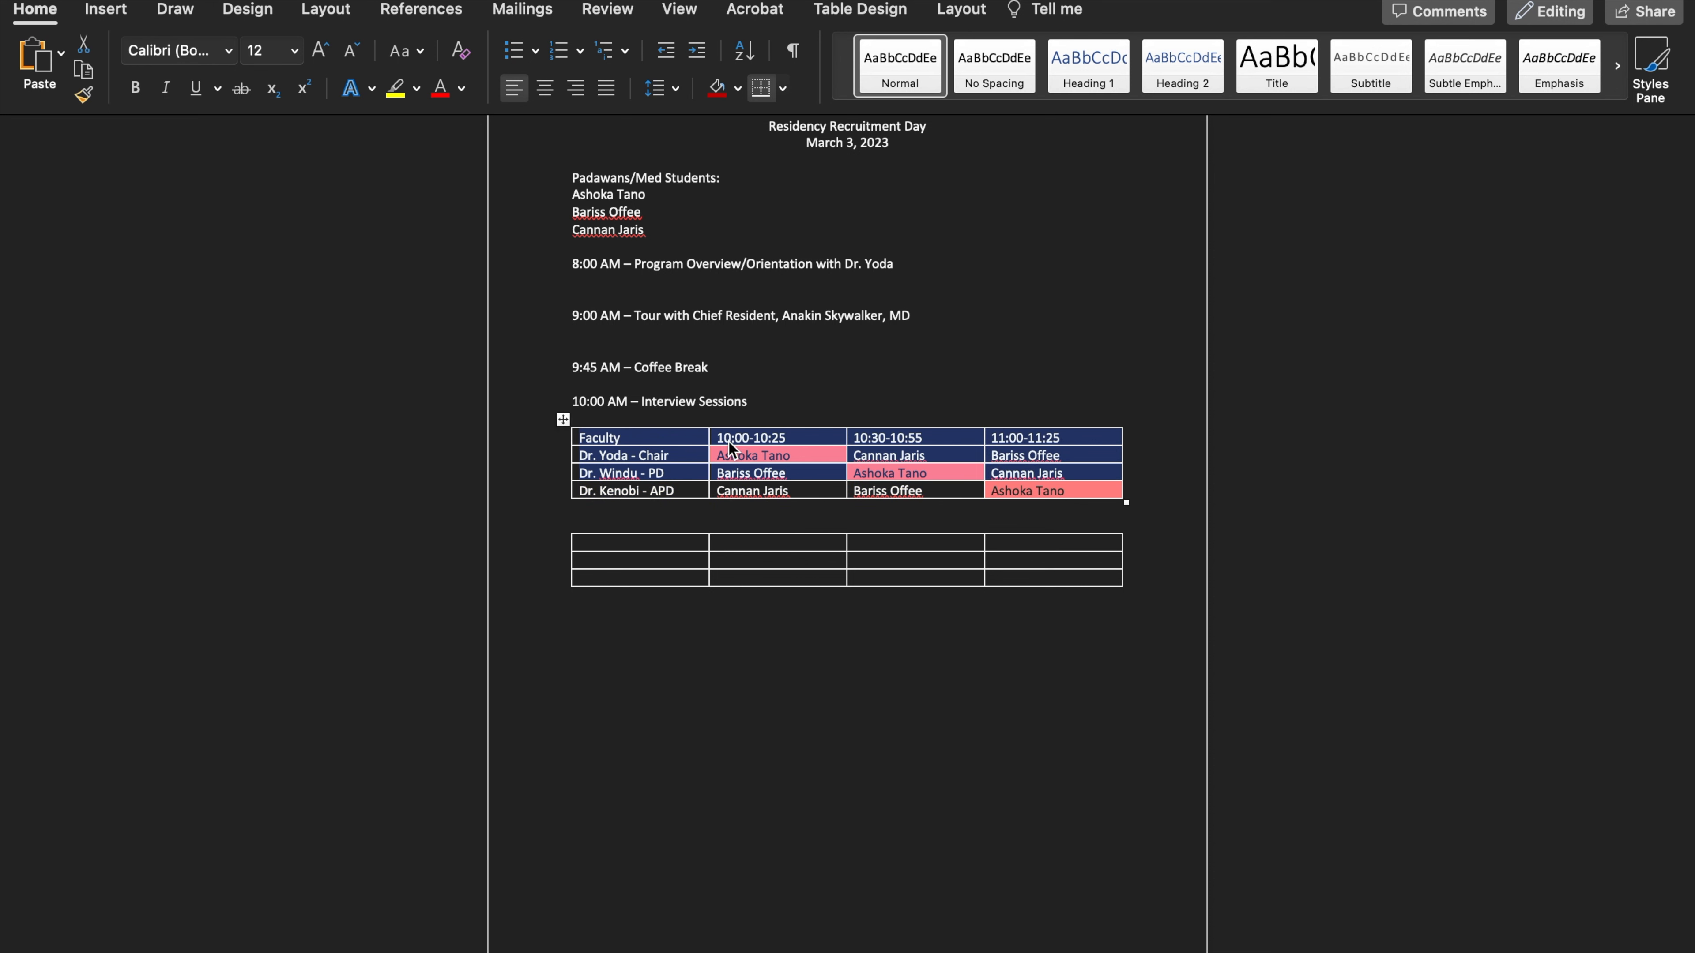
right_click(660, 446)
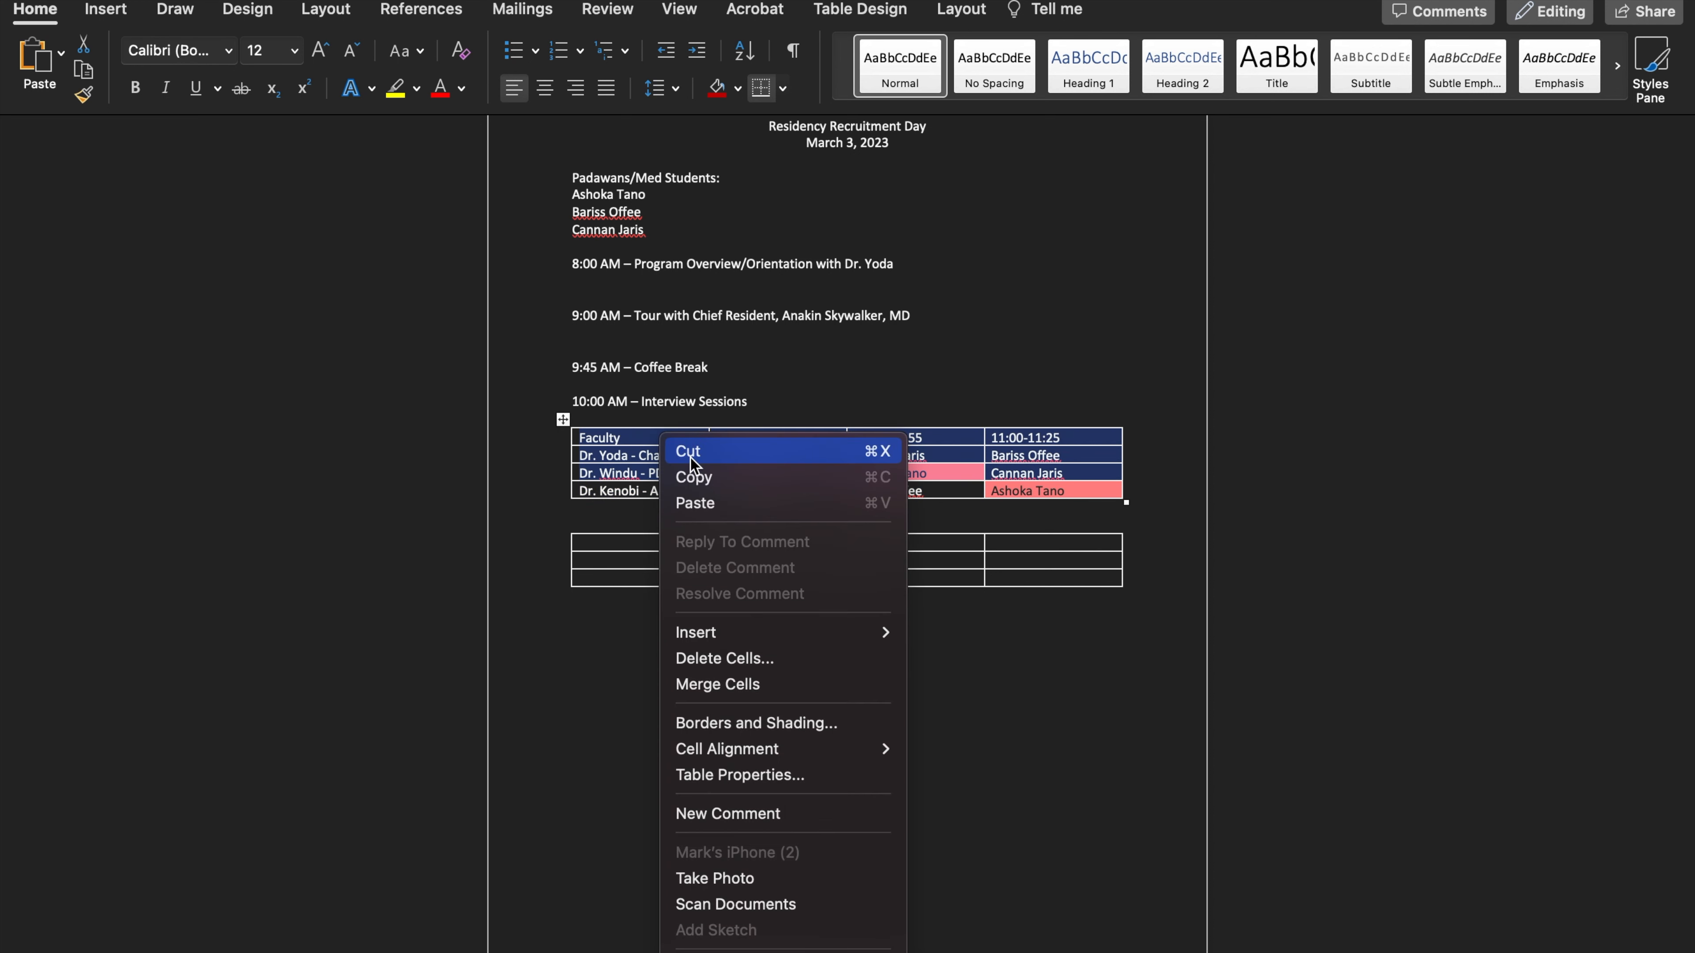
left_click(697, 478)
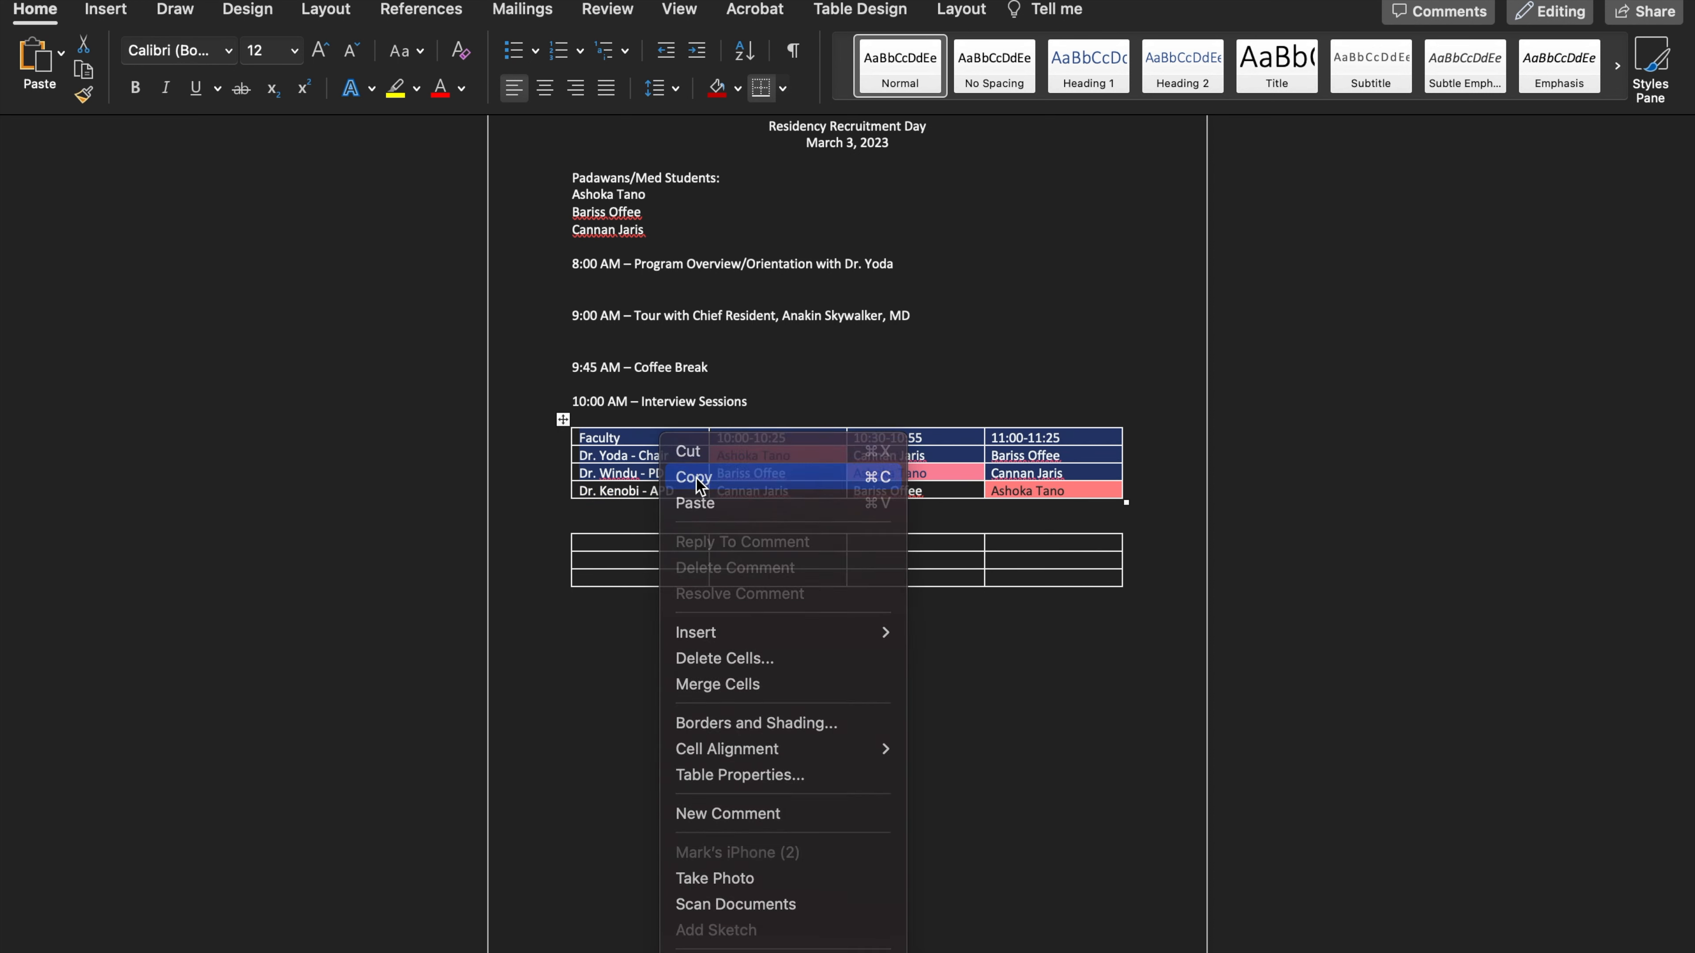
left_click(596, 542)
right_click(608, 543)
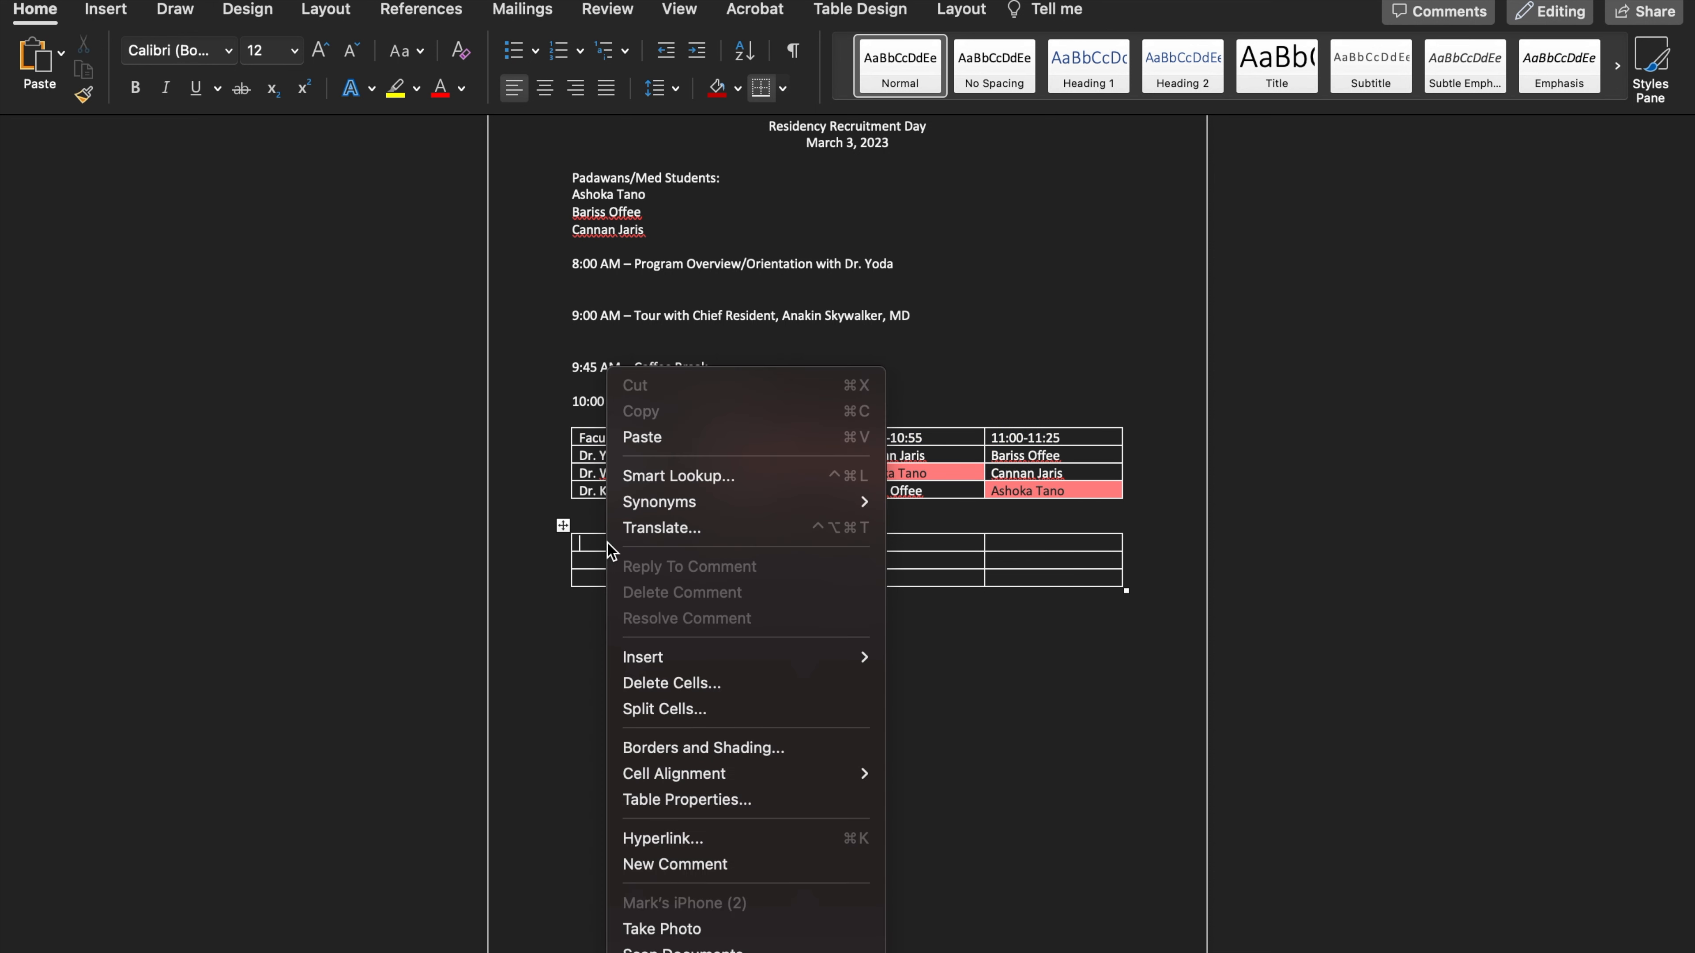
left_click(674, 441)
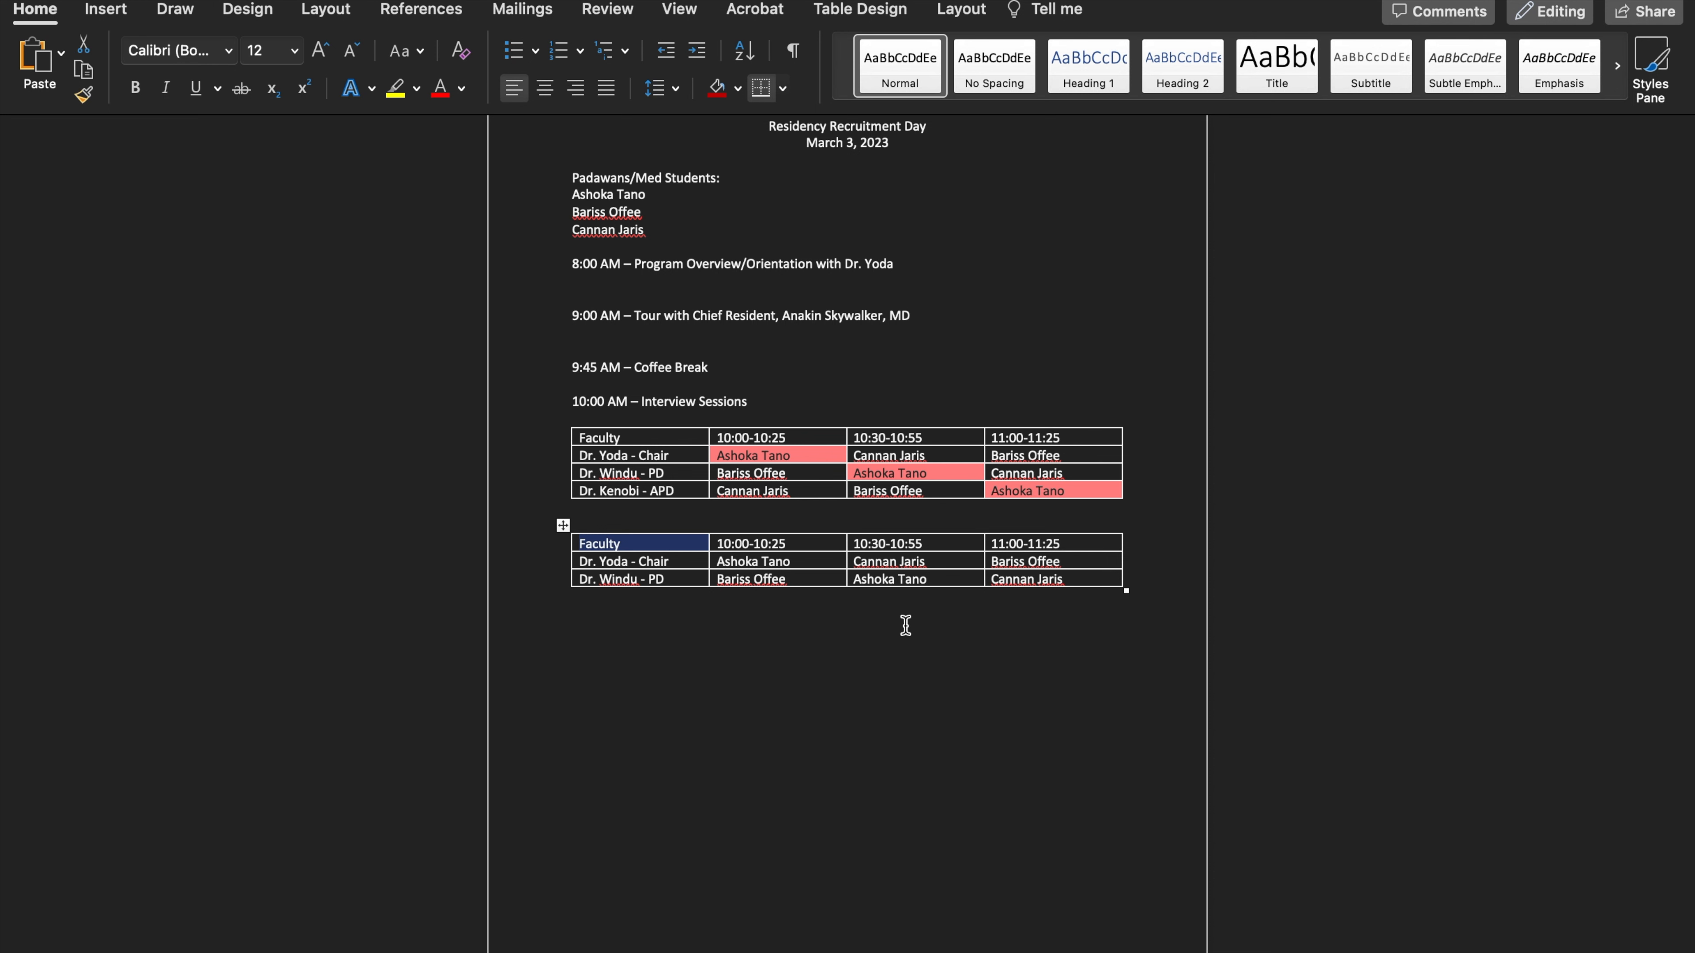
scroll(1034, 787, "up", 1)
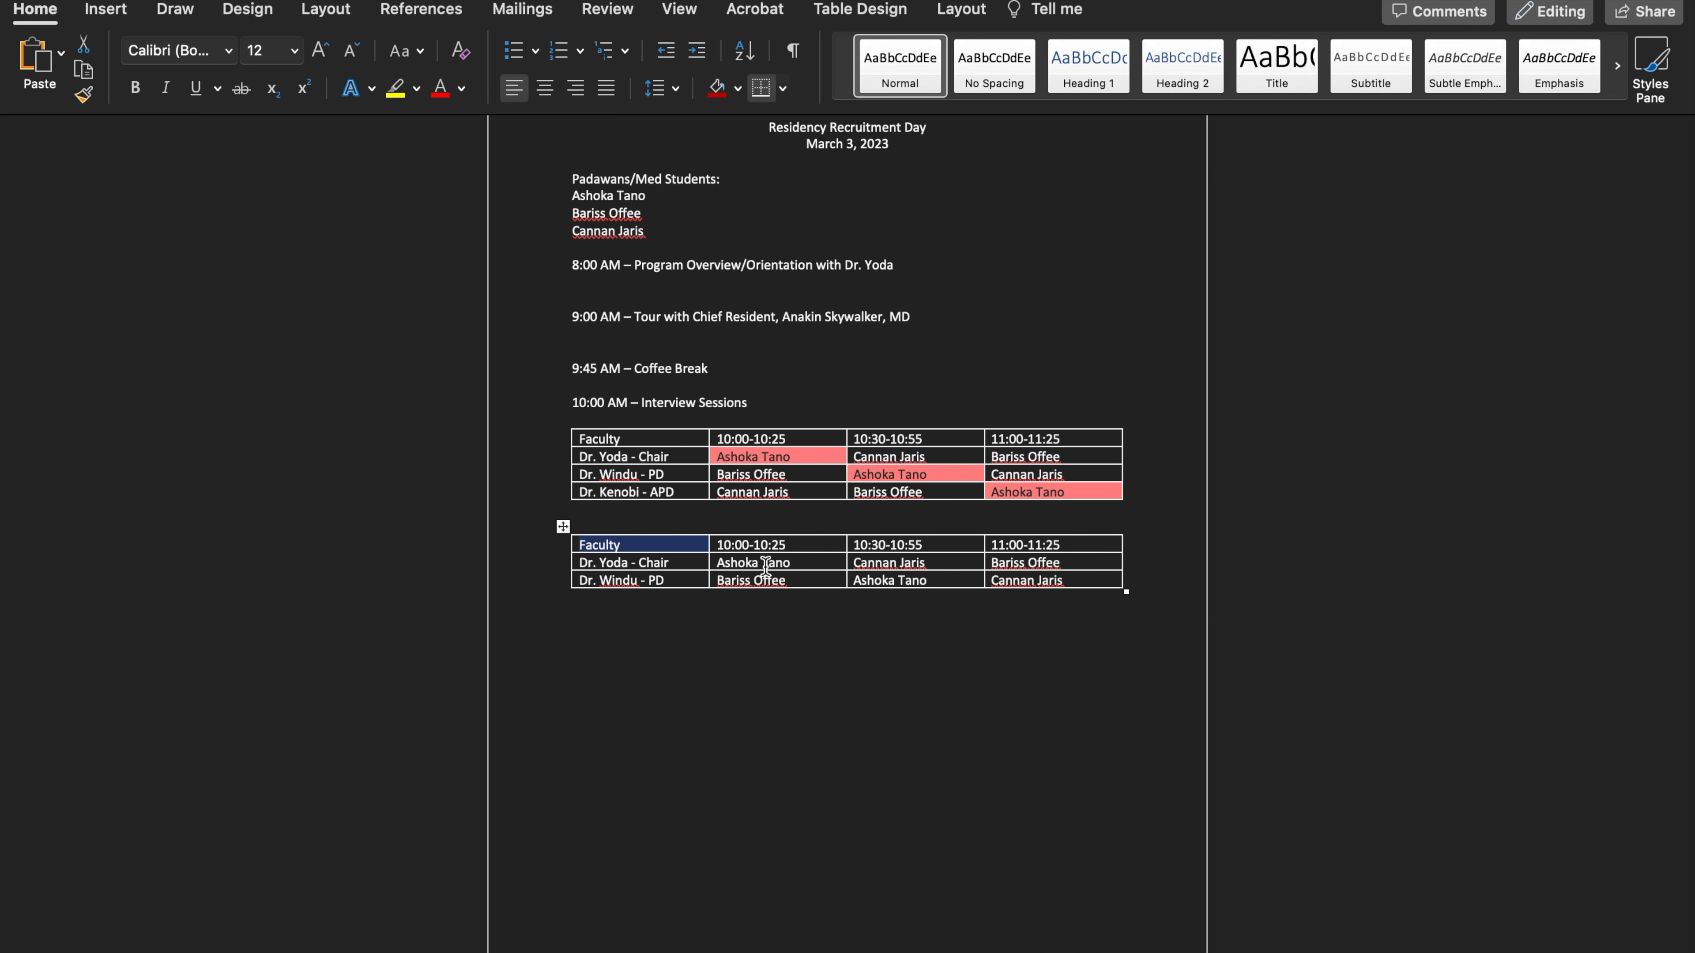
scroll(1057, 591, "down", 1)
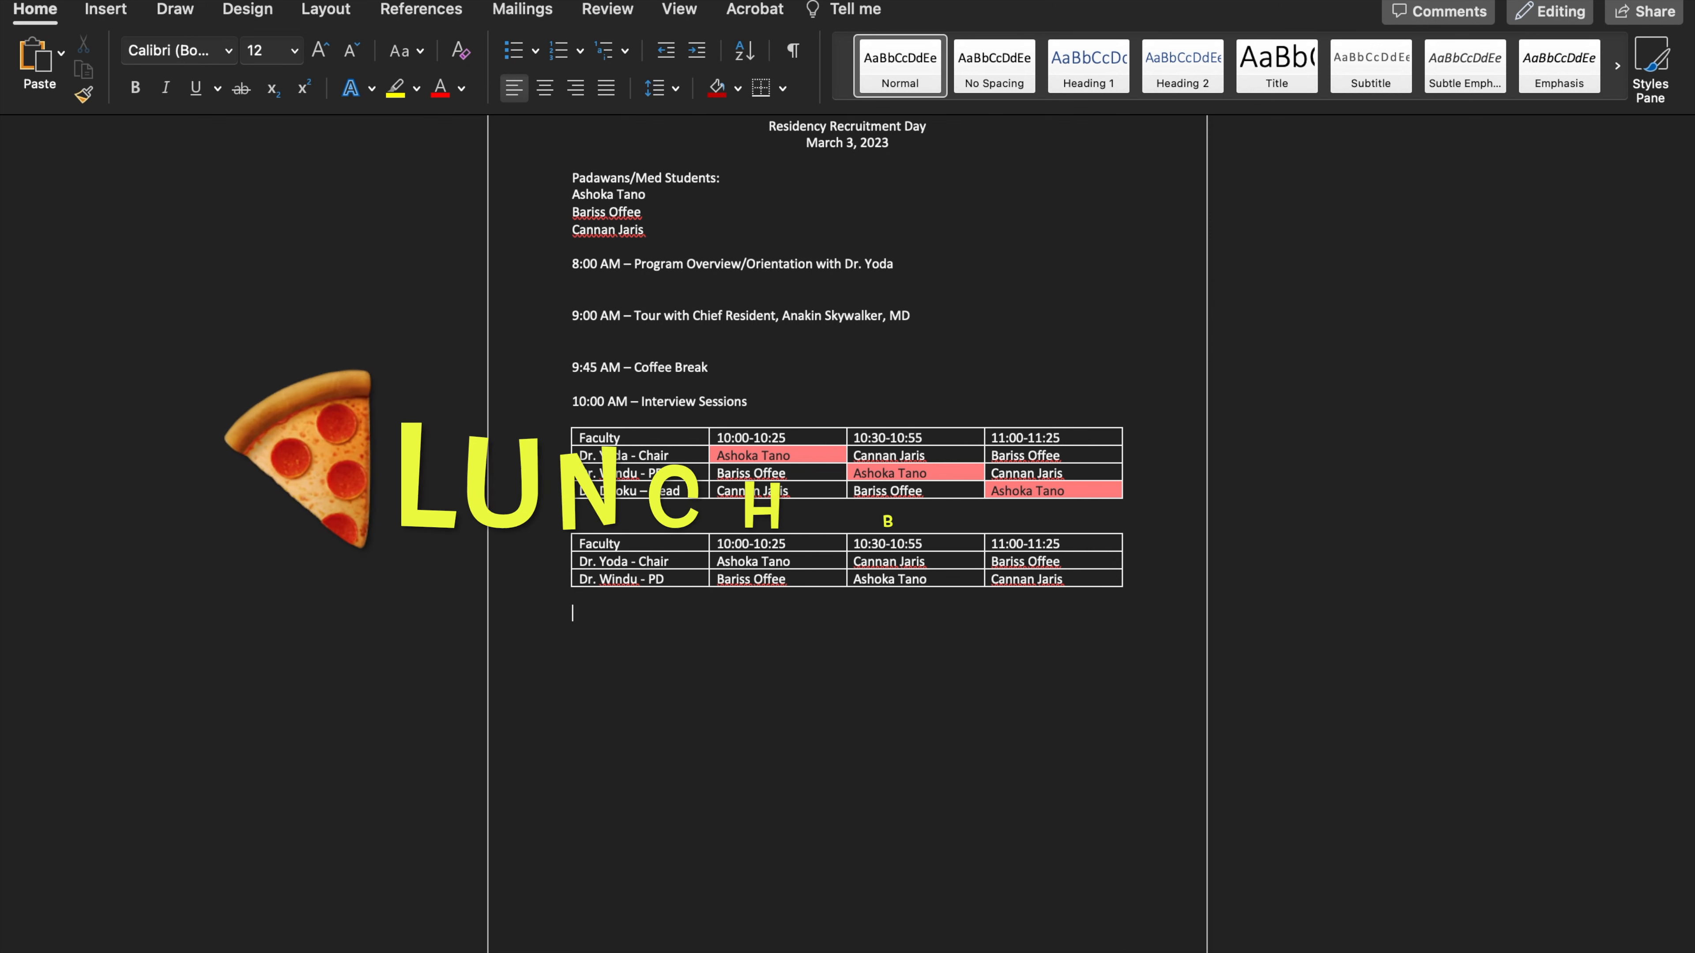
Add the itinerary entry "11:30 AM-12:00 PM Lunch" below the second table
type("11:30")
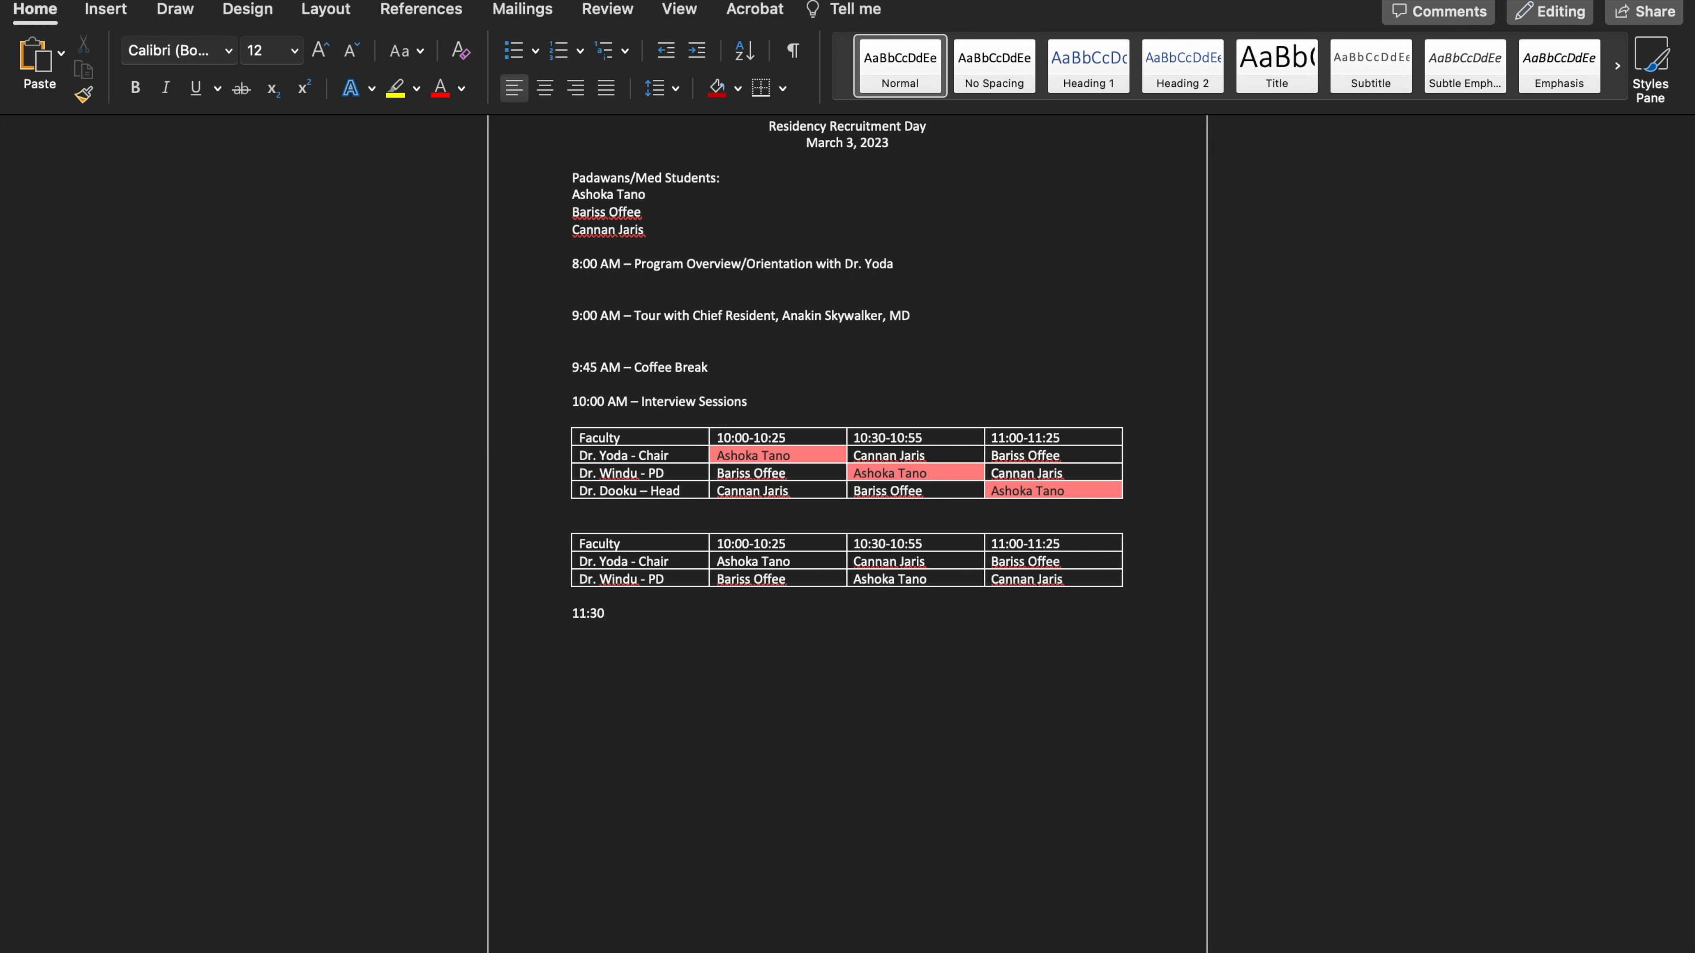
type(" AM-12:00 PM Lunch")
key("Return")
Add the entry "12:00 PM Noon Lecture" below the lunch line
type("12:00 PM")
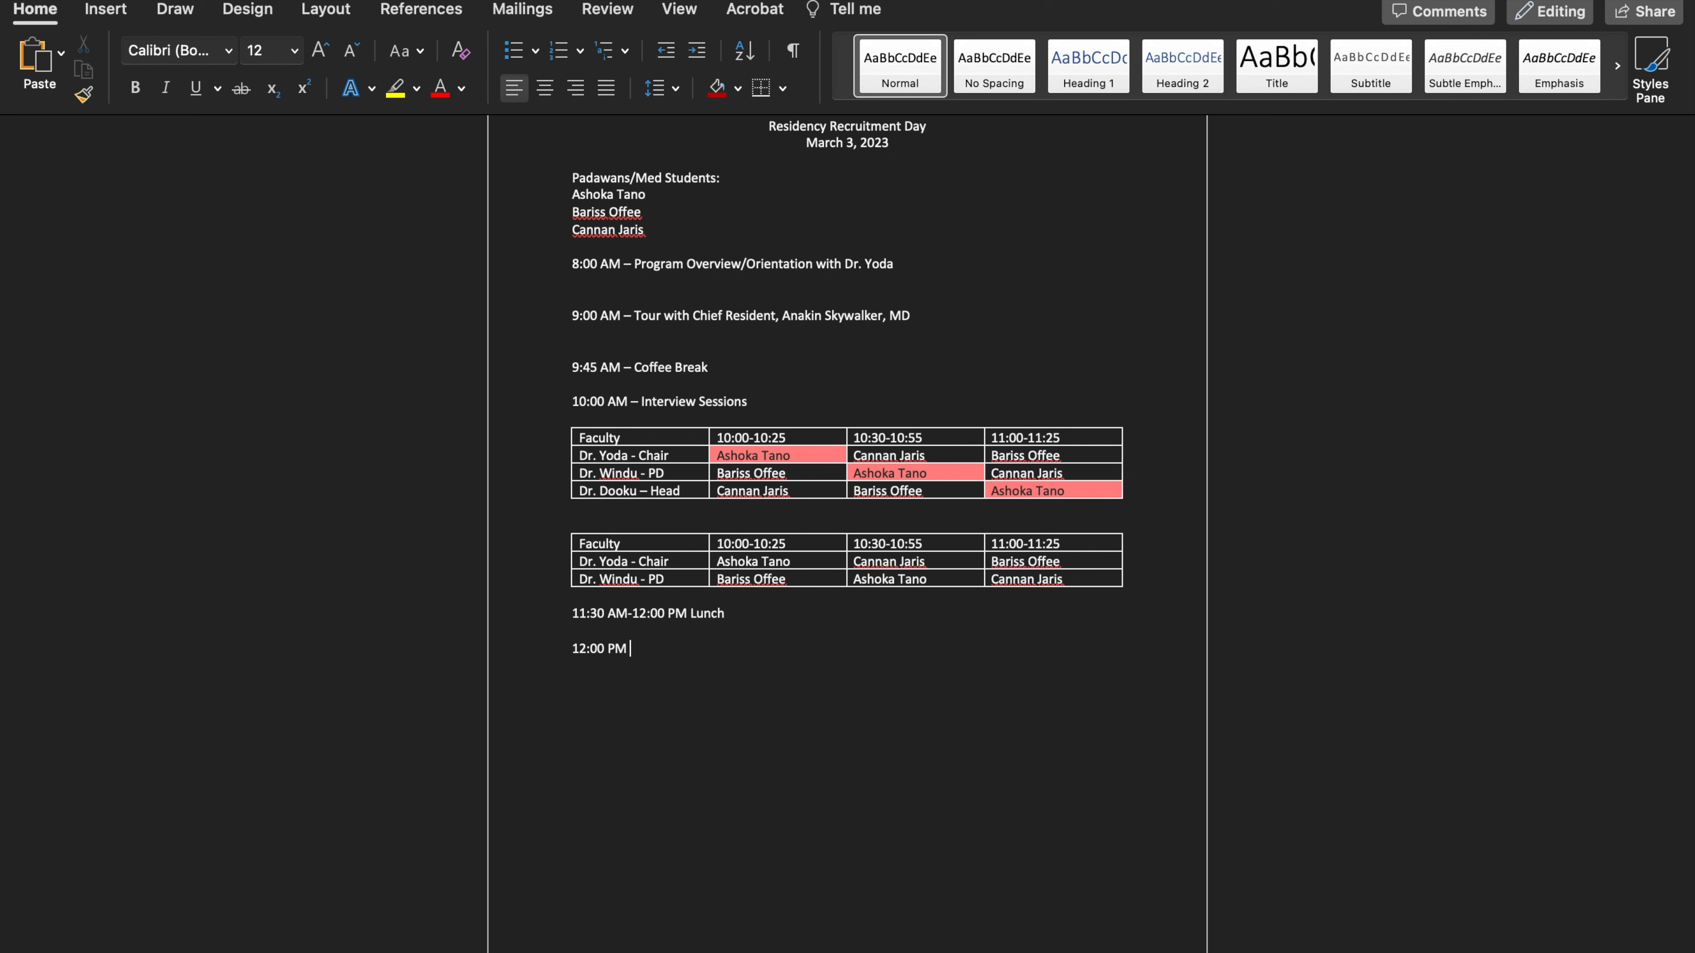
type(" Noon Lecture")
key("Return")
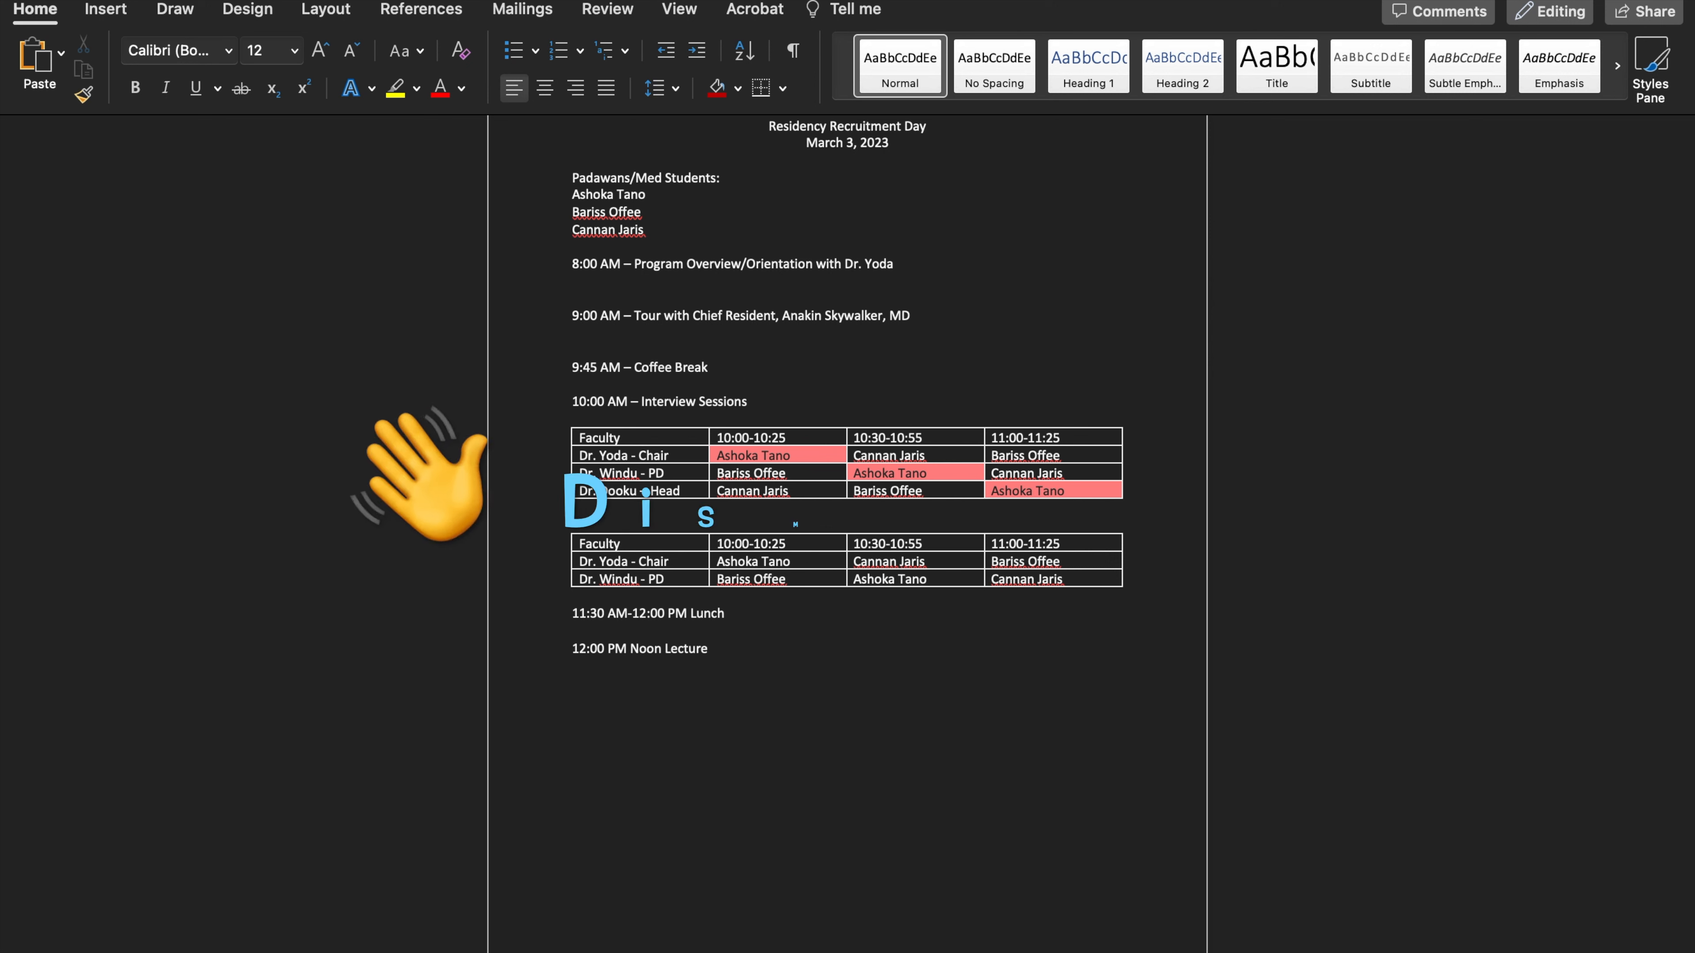
Add the closing entry "1:00 PM Dismissal" below the noon lecture
type("1:")
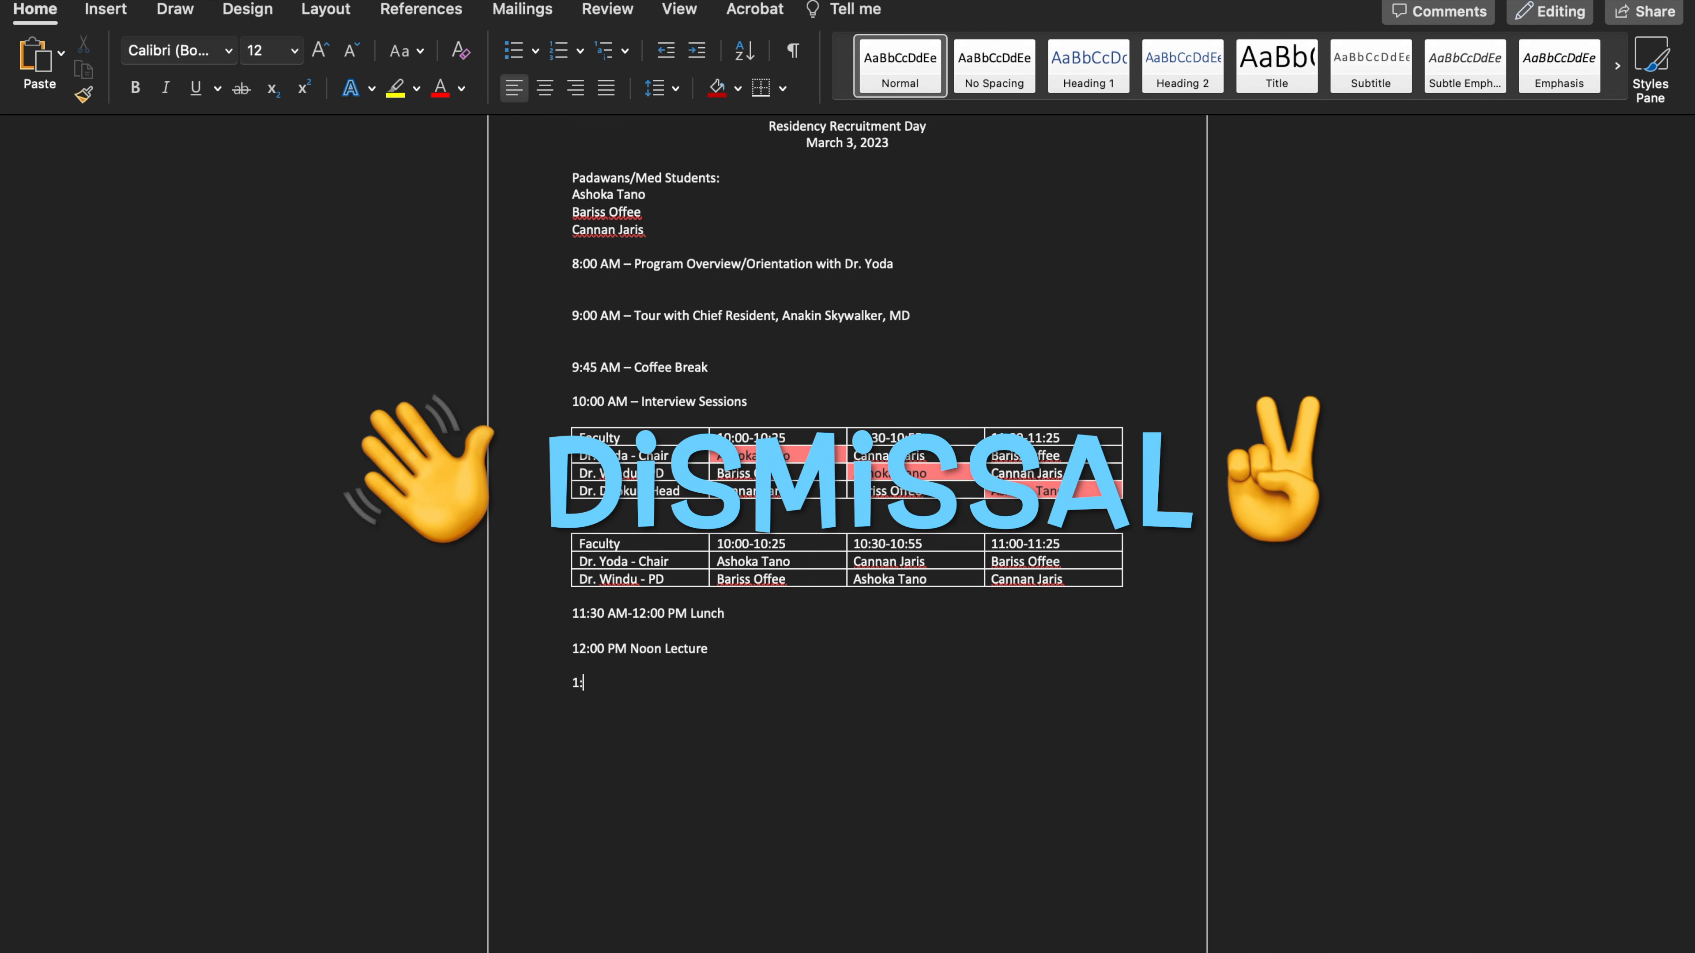
type("00 PM")
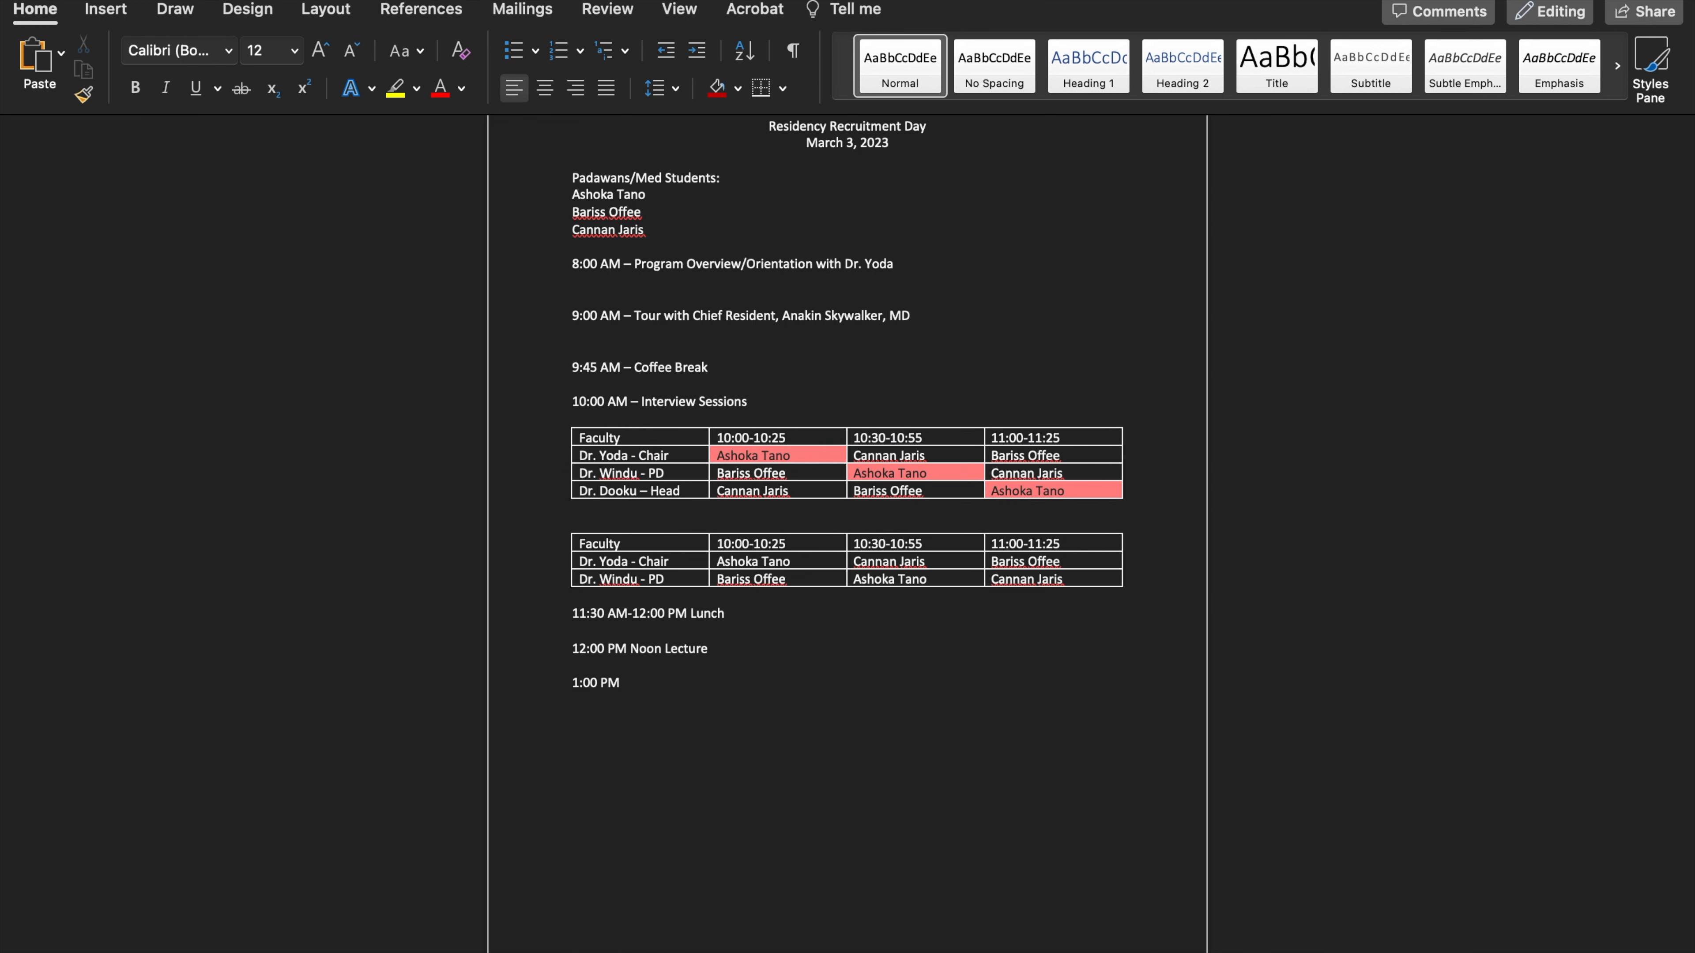
type(" Dismissal")
key("Return")
Append "– DoorDash Gift Cards" to the 11:30 AM-12:00 PM lunch entry
left_click(763, 619)
type("AM-12:00 PM Lunch – DoorDash Gift")
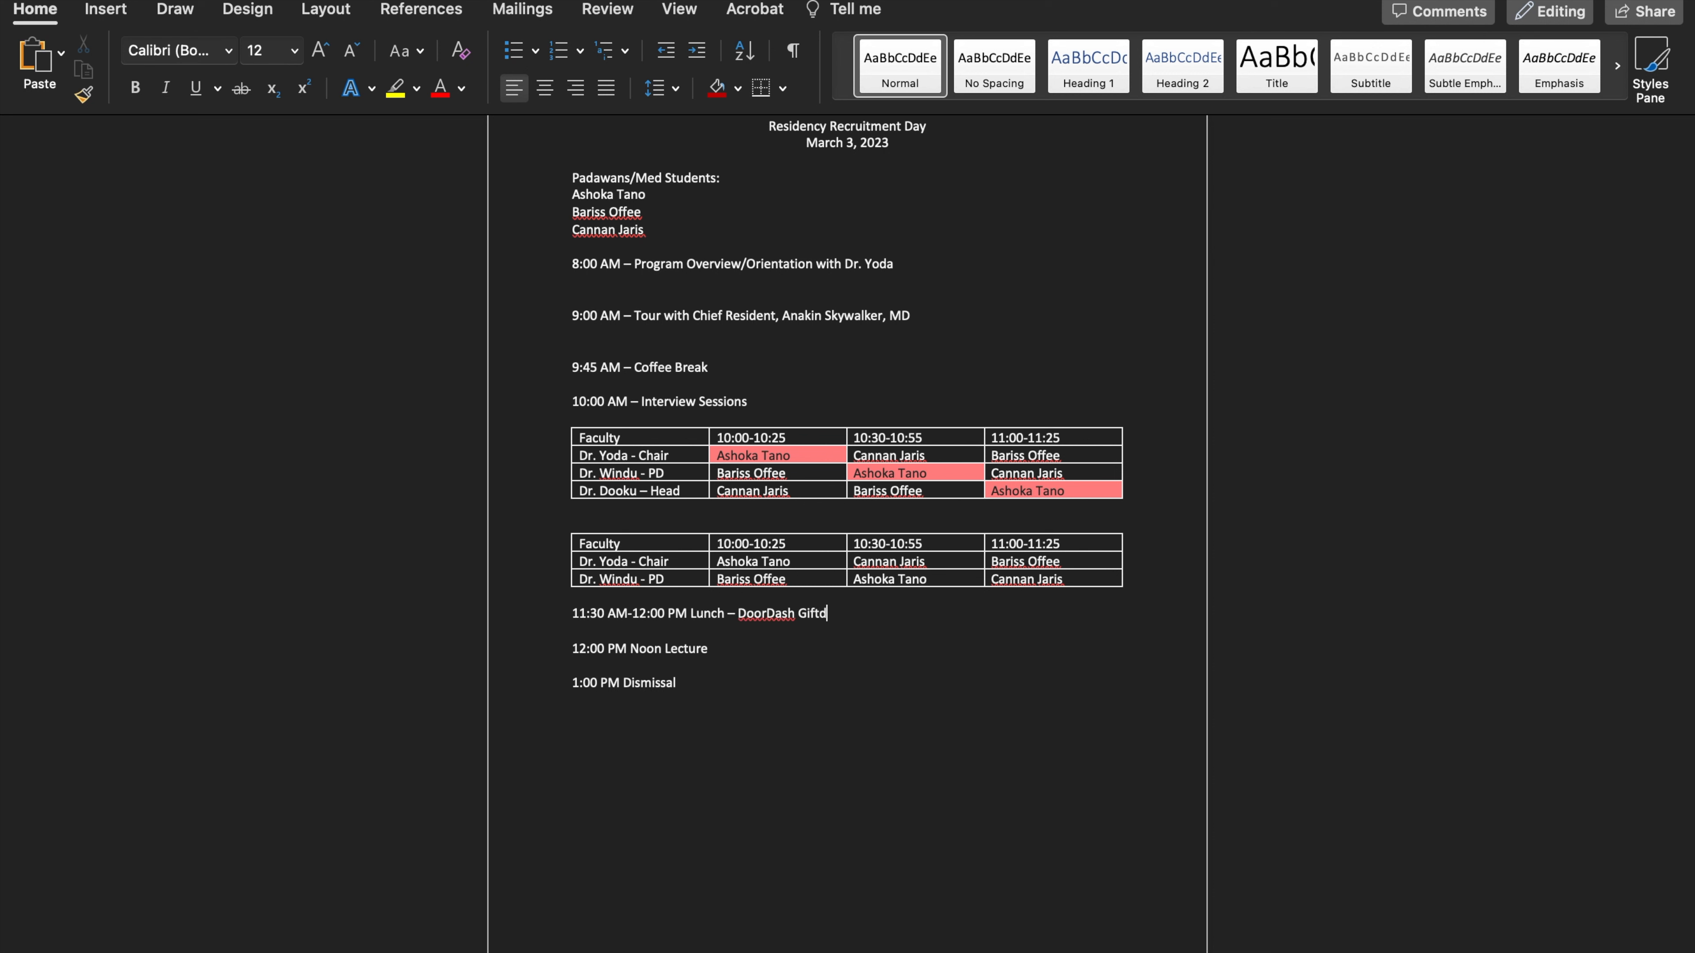
type(" Cards")
Insert "with the Residents -" before "DoorDash Gift Cards" in the lunch entry
mouse_move(729, 615)
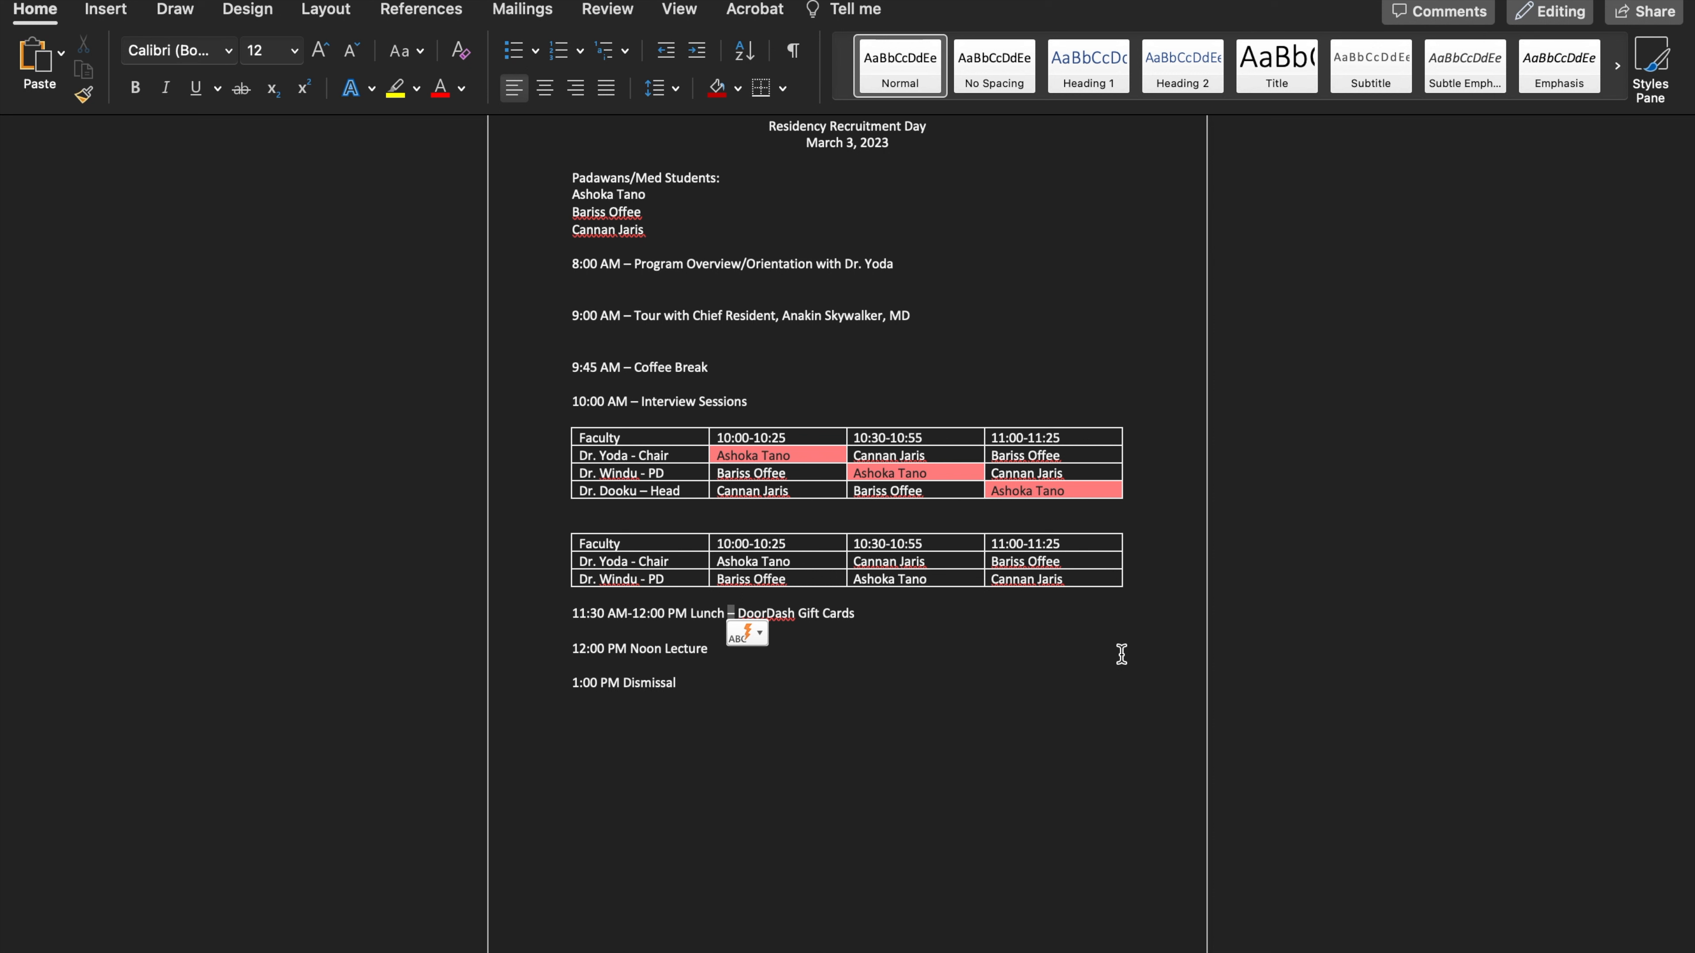
type("with the Residents")
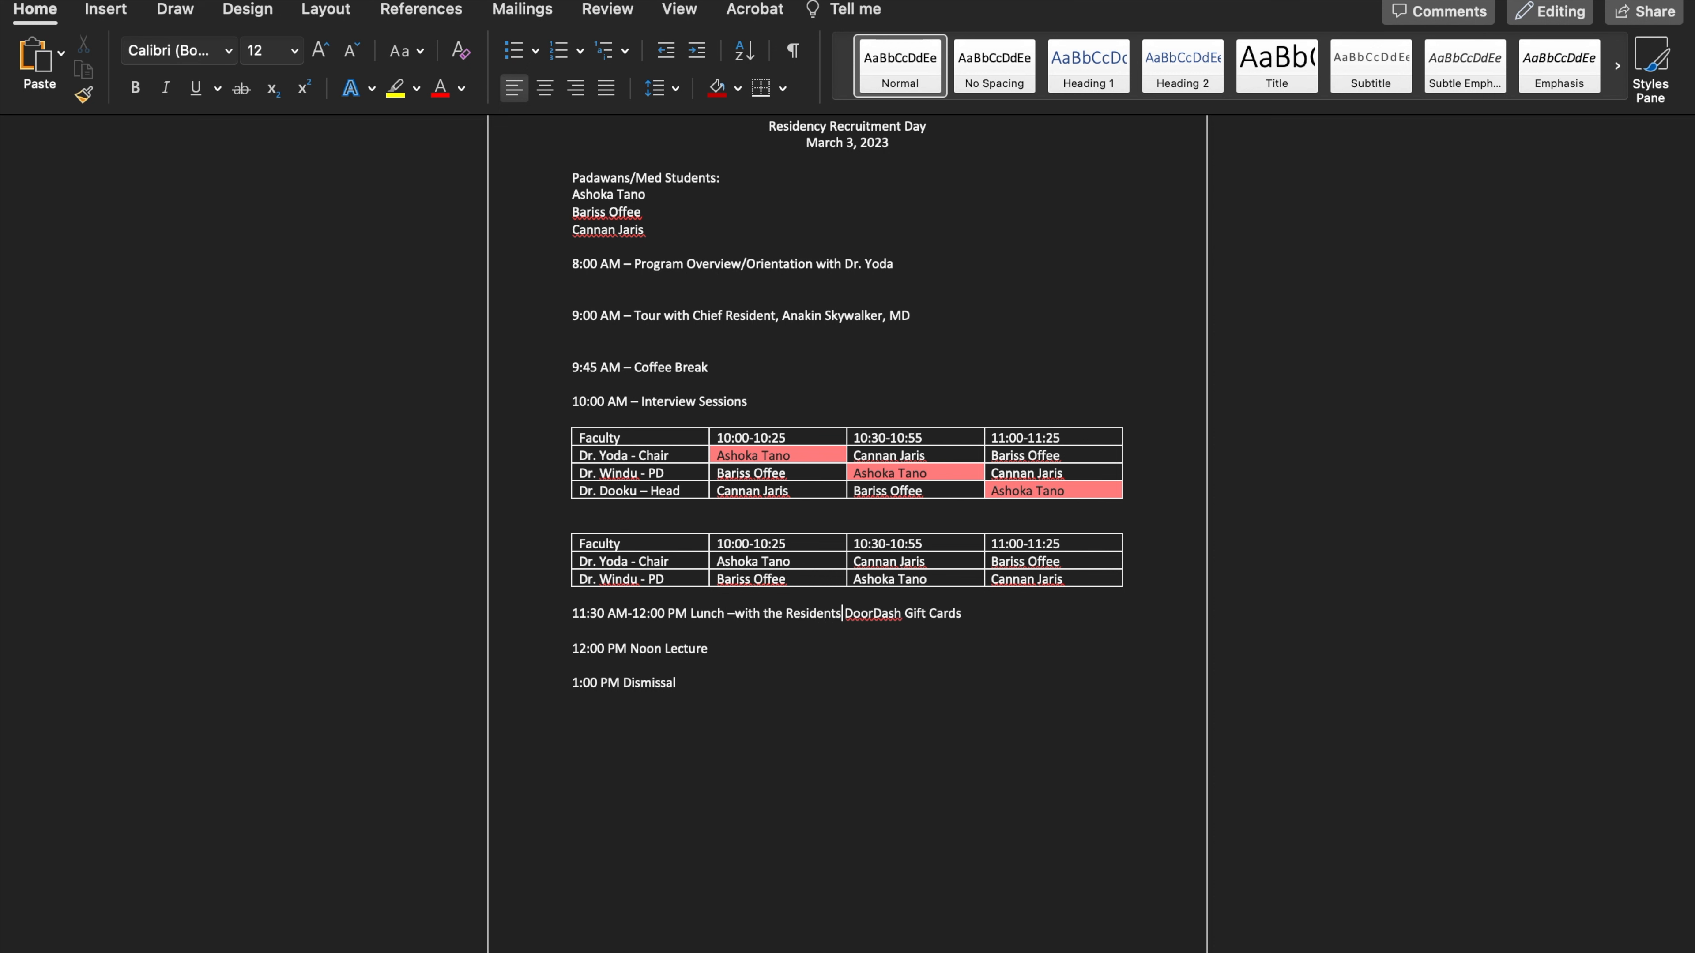
type(" -")
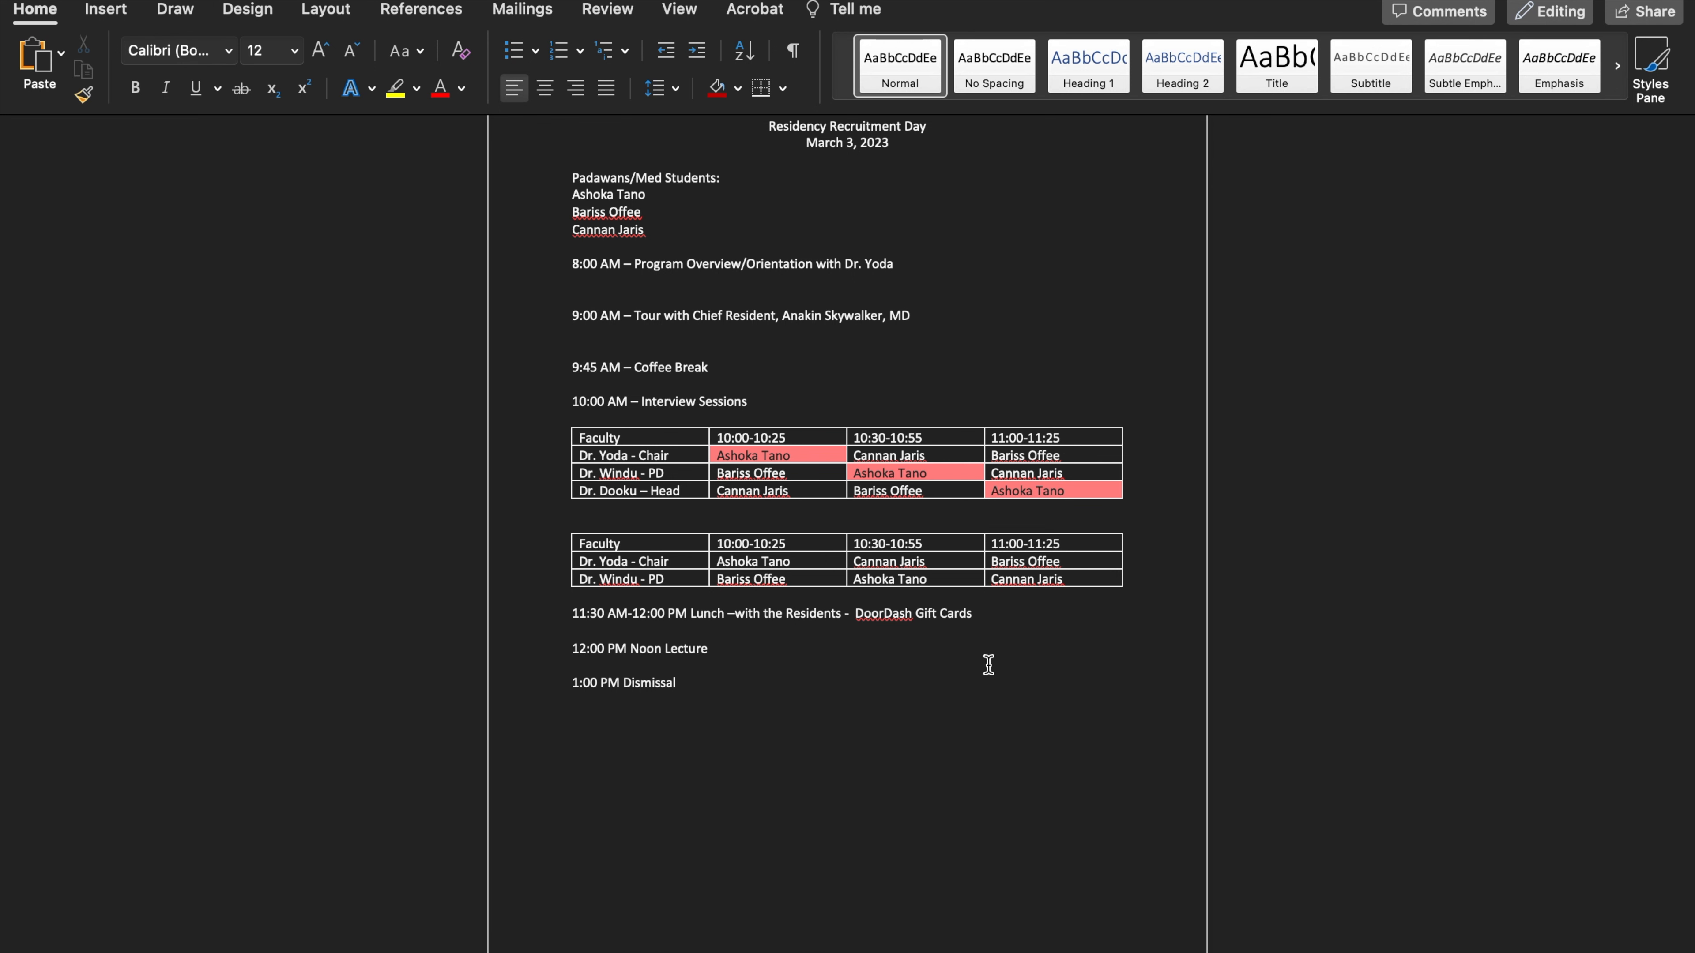
left_click(1035, 626)
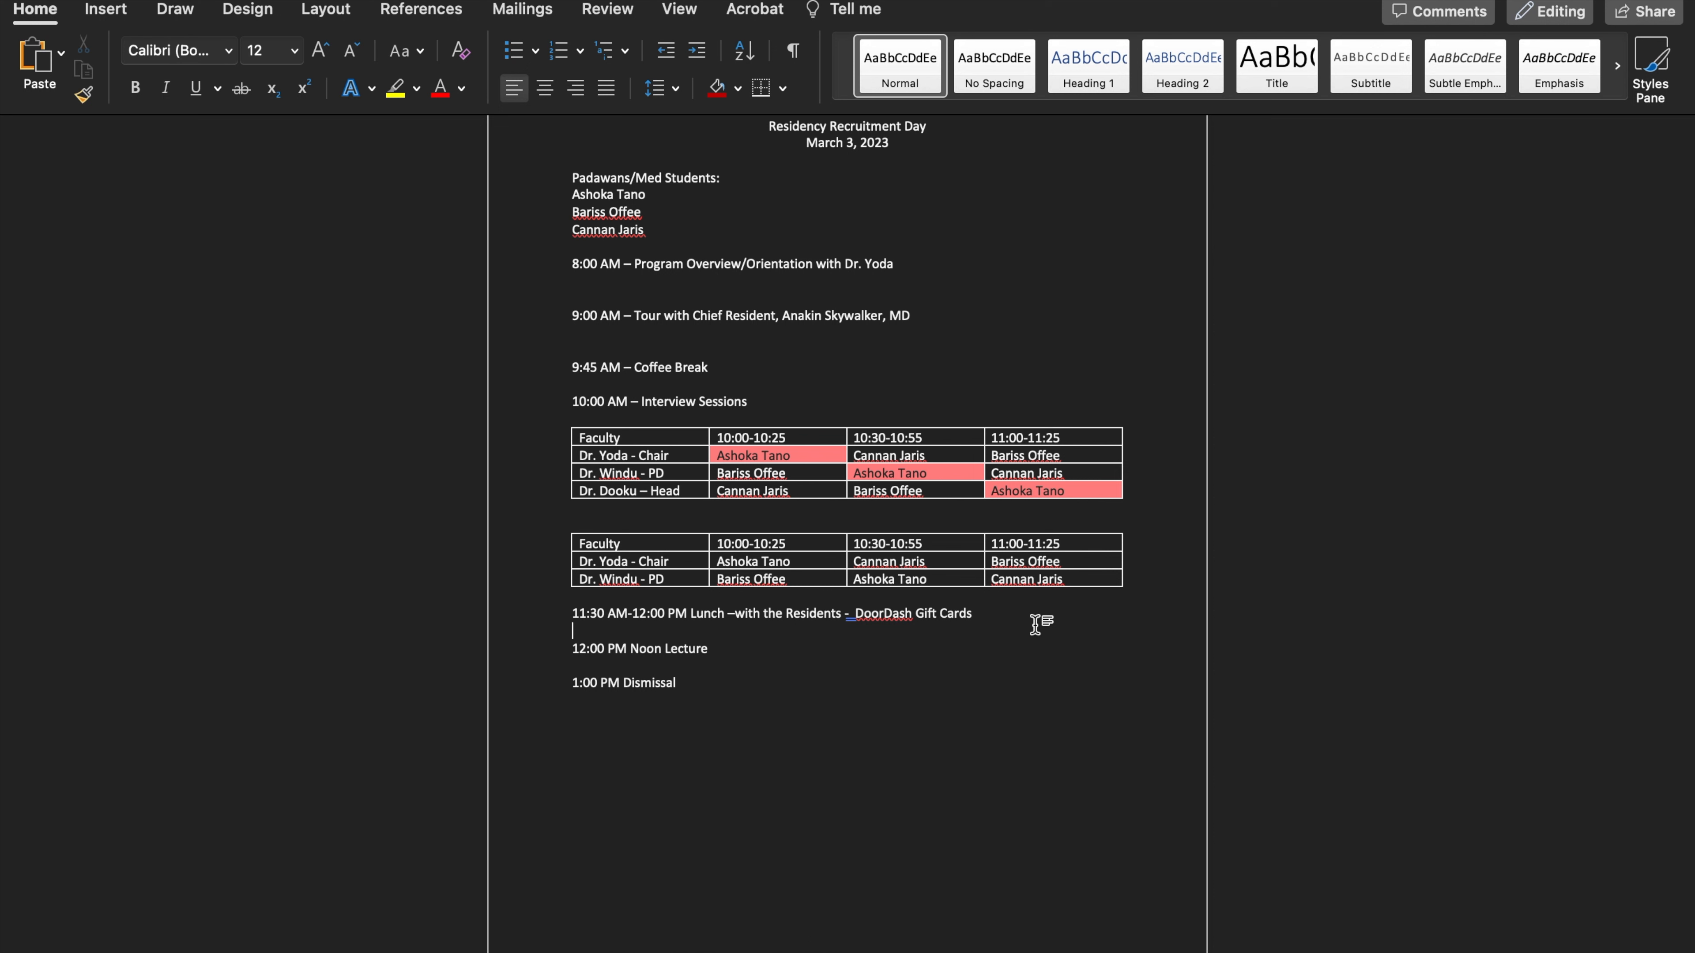